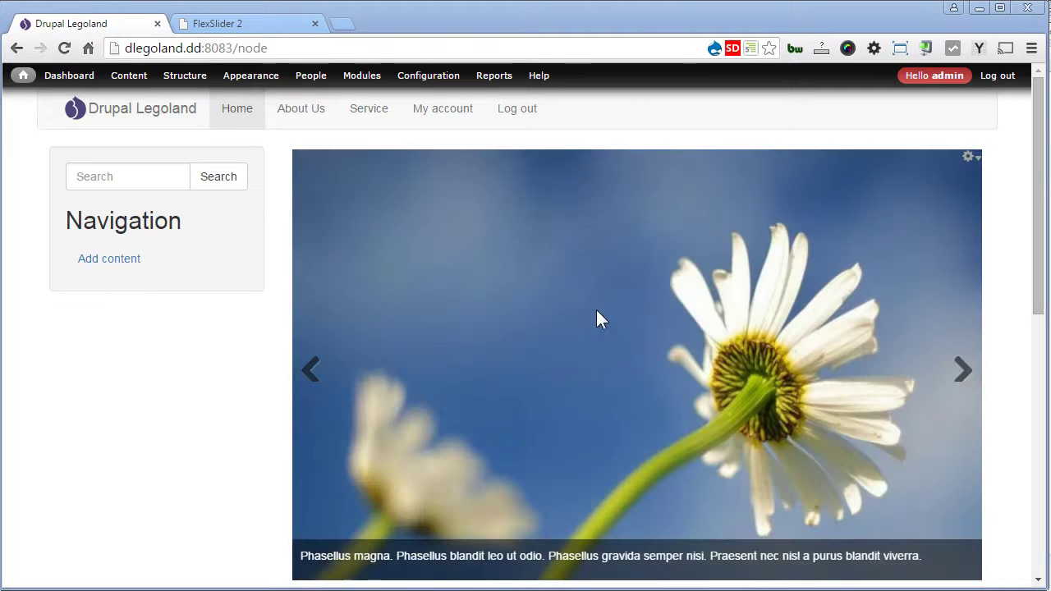
Step: Open the Slideshow view from the slider's contextual menu and clone its Block display
{"action": "left_click", "coordinate": [974, 158]}
{"action": "left_click", "coordinate": [953, 176]}
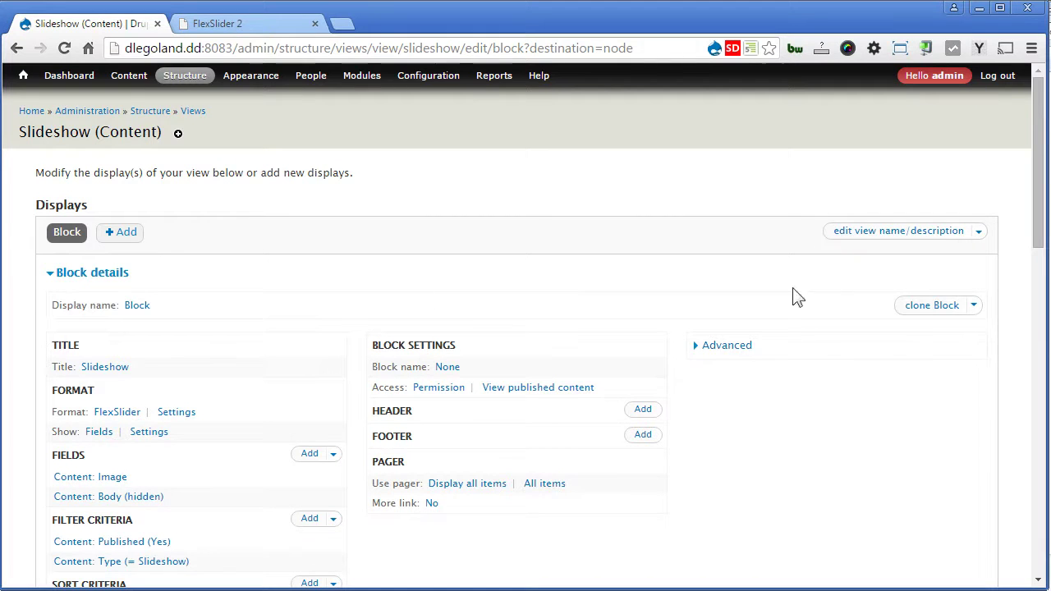
{"action": "left_click", "coordinate": [918, 307]}
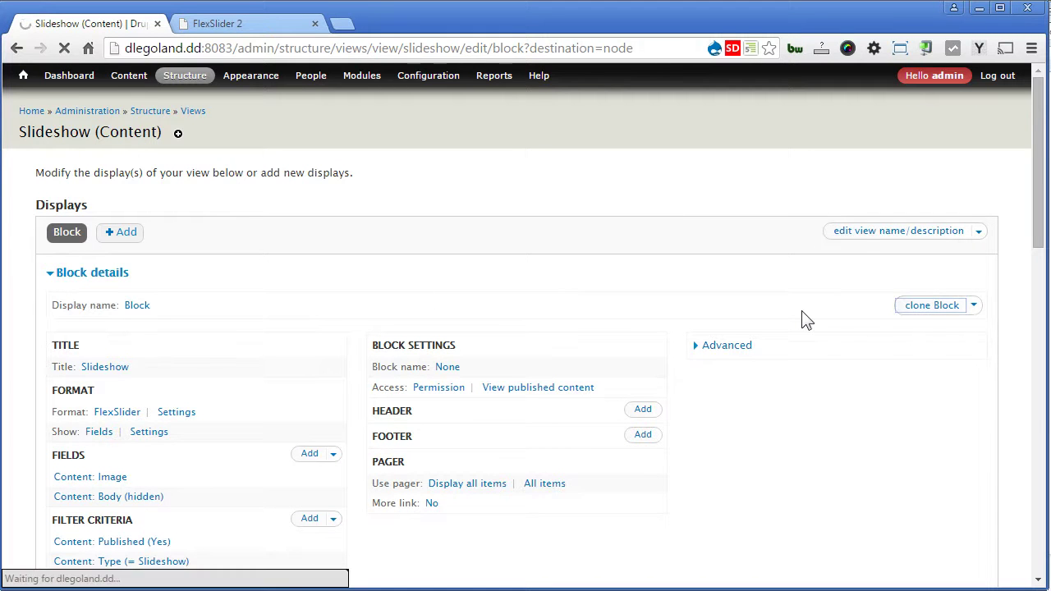
Step: Rename the cloned display to 'Block: Carousel'
{"action": "left_click", "coordinate": [134, 359]}
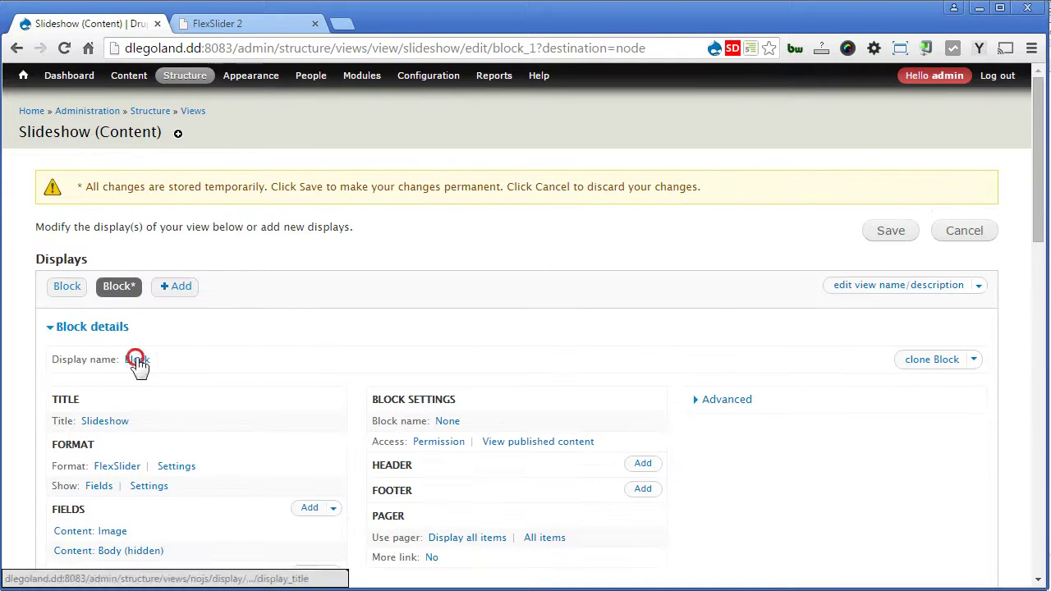
{"action": "left_click", "coordinate": [292, 301]}
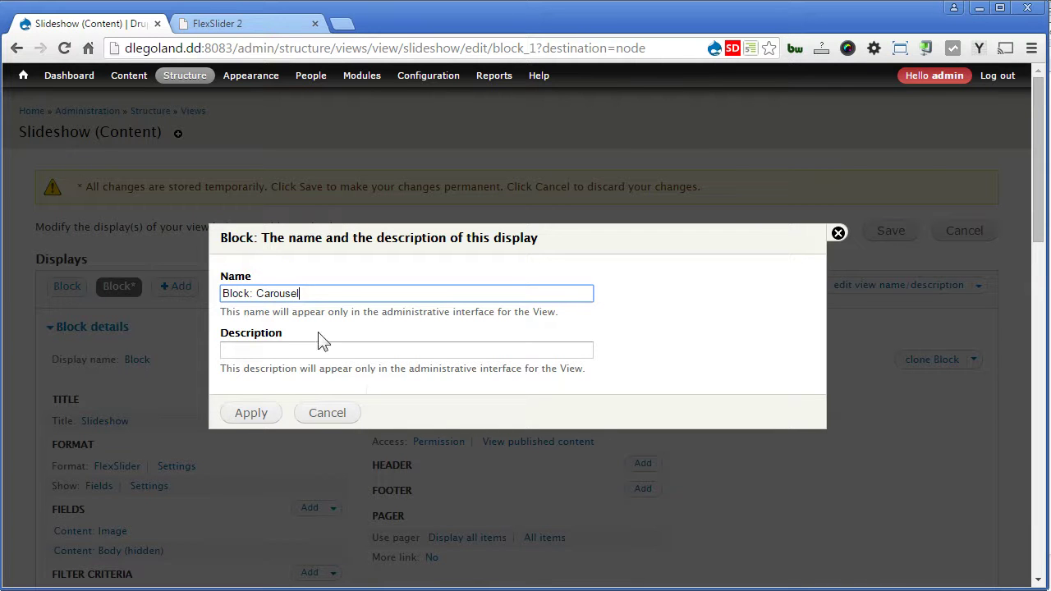
{"action": "left_click", "coordinate": [250, 415]}
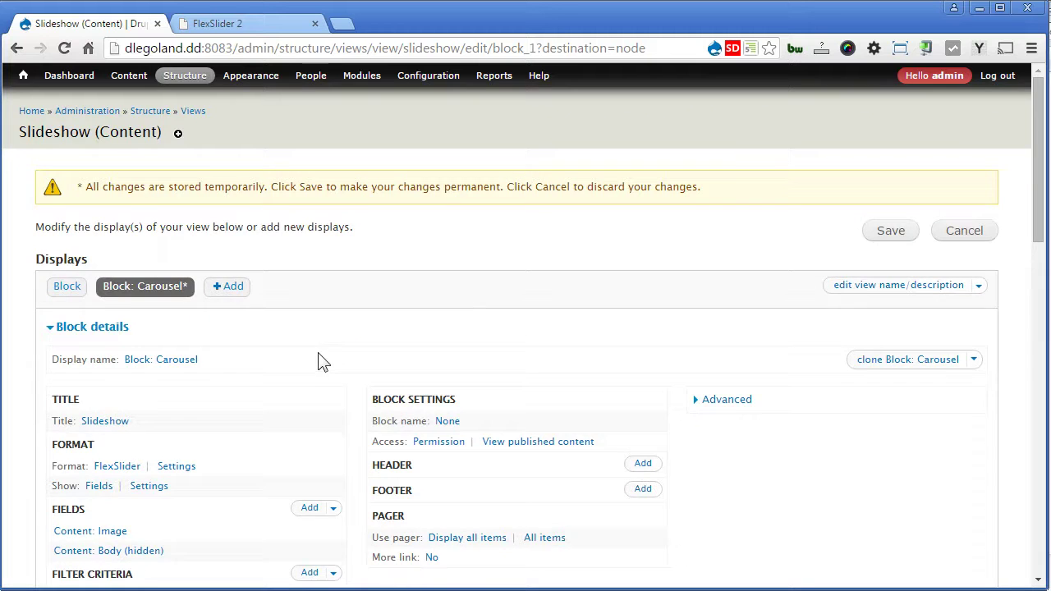
{"action": "scroll", "coordinate": [319, 358], "scroll_direction": "down", "scroll_amount": 2}
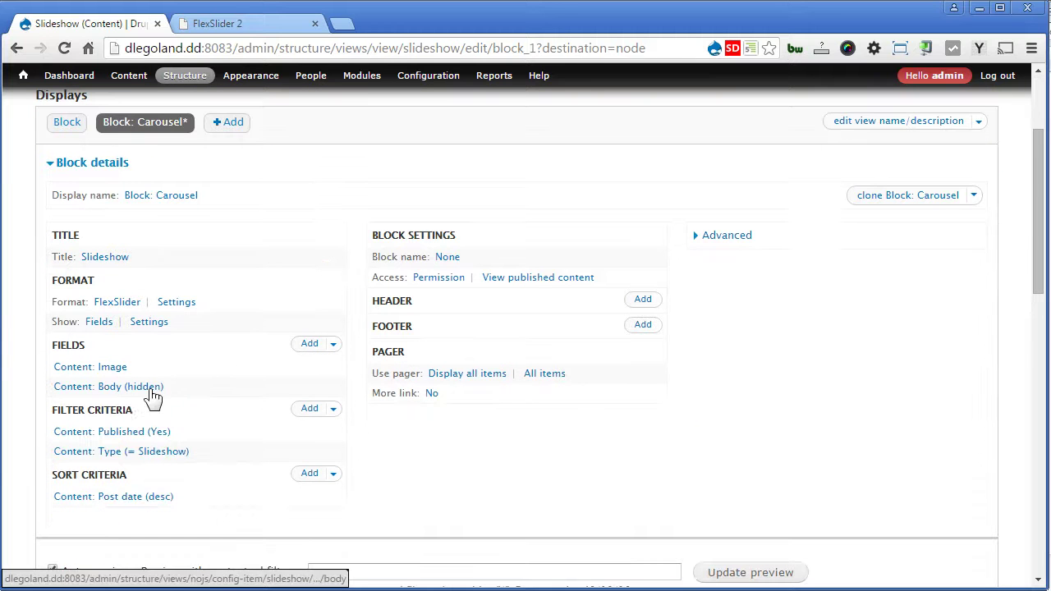
Step: Set the Carousel display's FlexSlider Caption Field to None as a this-block override
{"action": "left_click", "coordinate": [186, 309]}
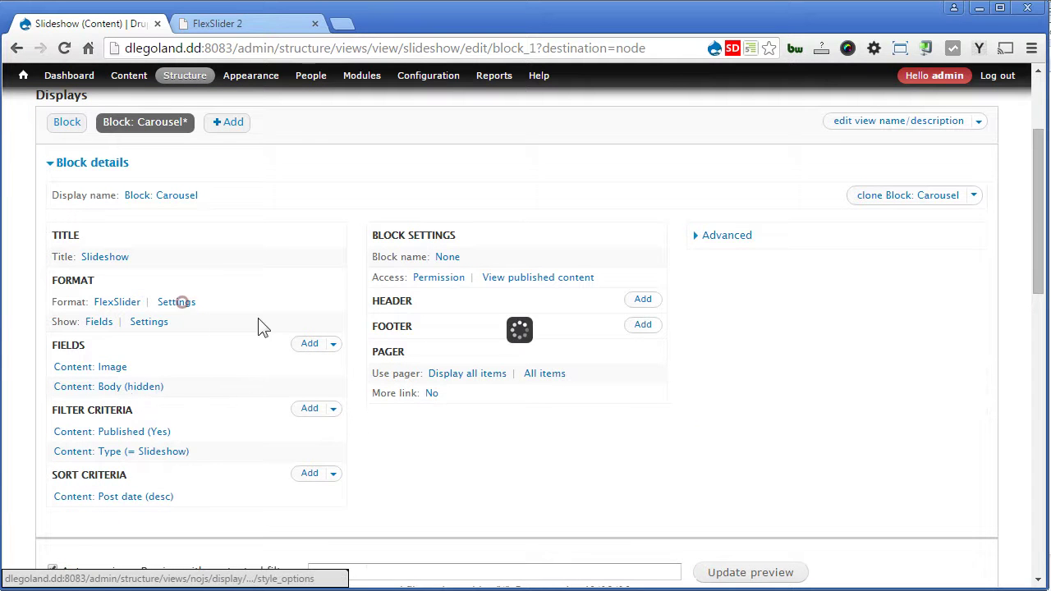
{"action": "left_click", "coordinate": [303, 351]}
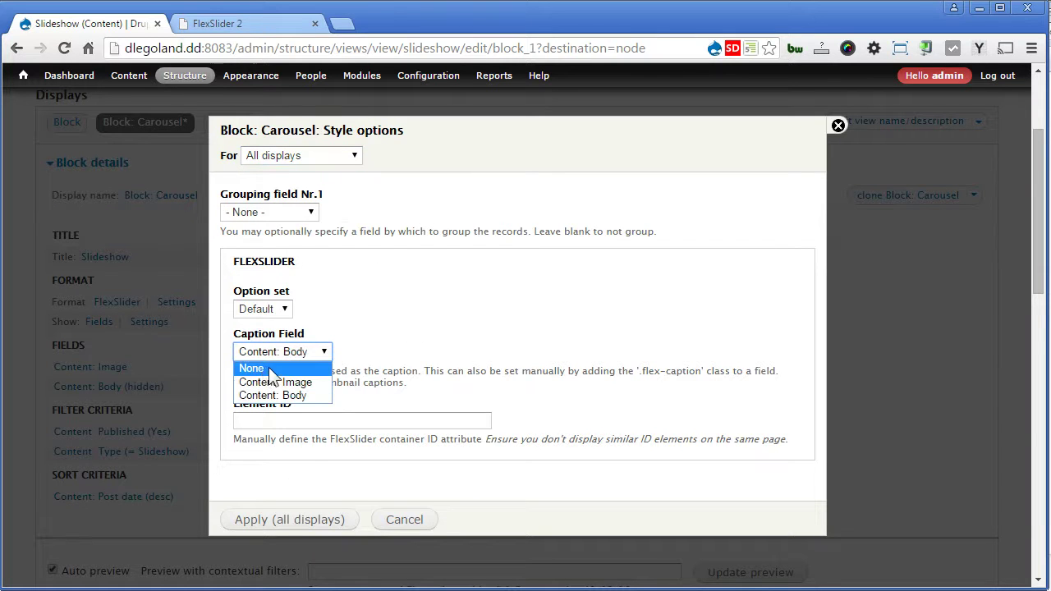
{"action": "left_click", "coordinate": [262, 368]}
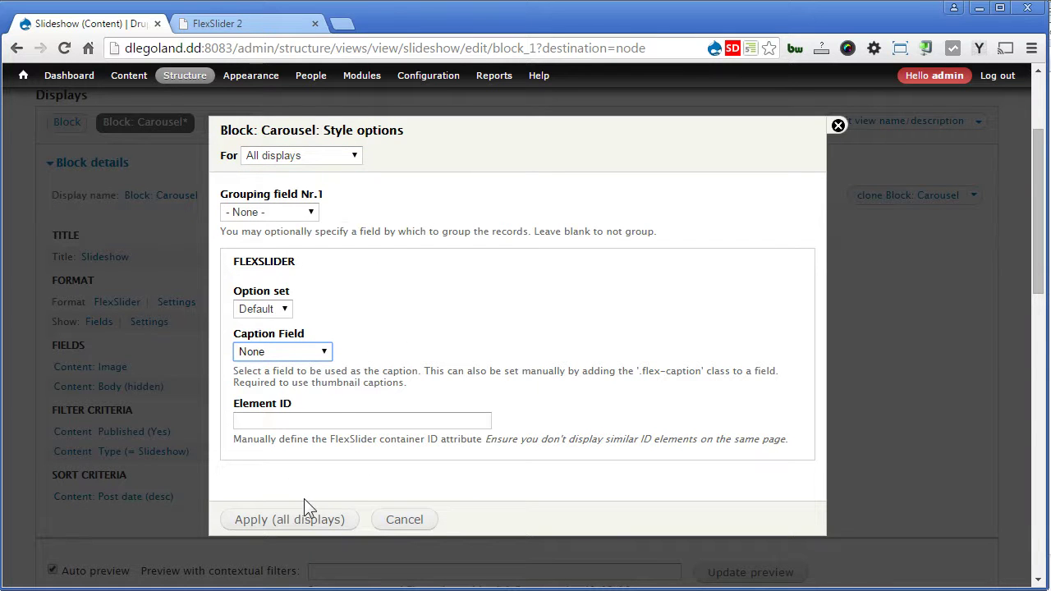
{"action": "left_click", "coordinate": [343, 156]}
{"action": "left_click", "coordinate": [327, 186]}
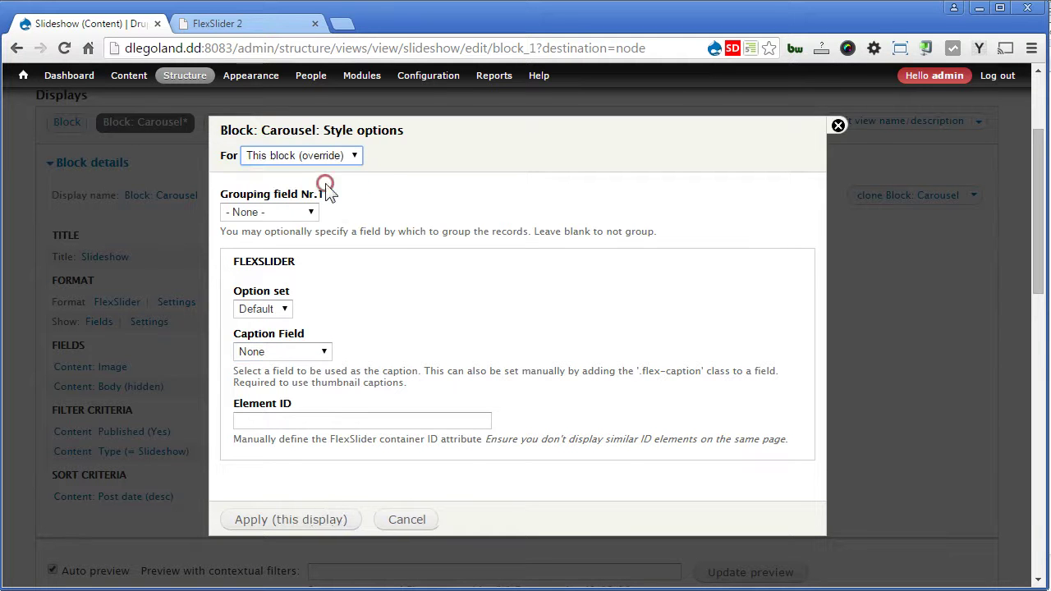
{"action": "left_click", "coordinate": [302, 520]}
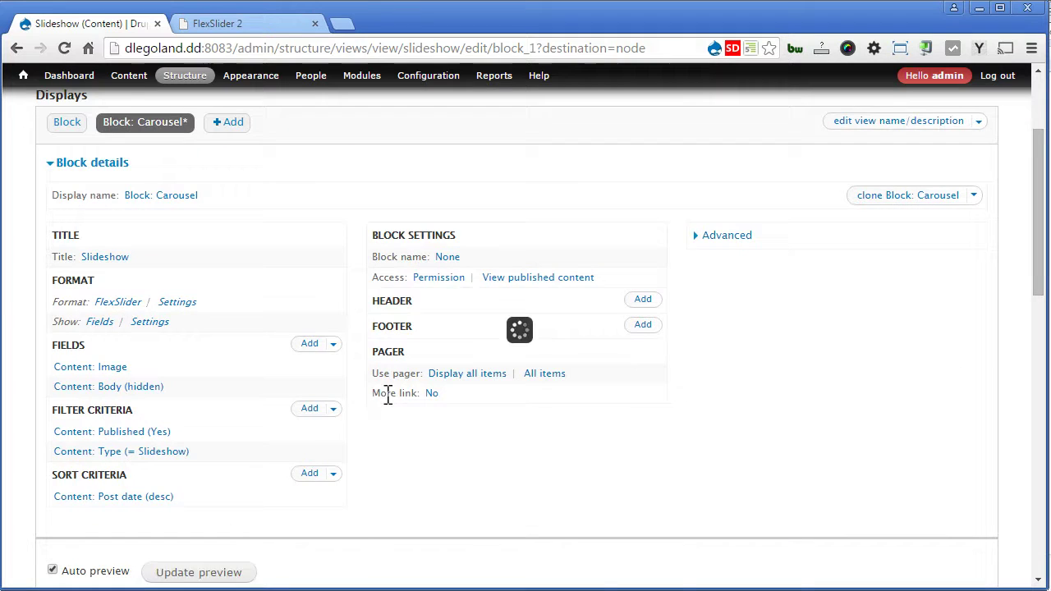
{"action": "left_click", "coordinate": [153, 388]}
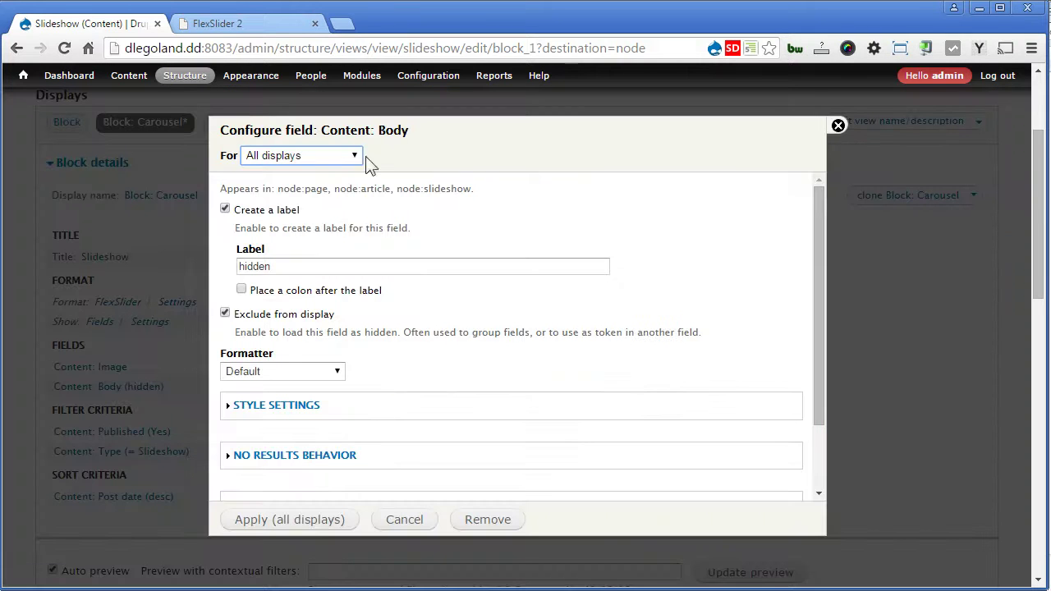
Step: Remove the Body field from the Carousel display only
{"action": "left_click", "coordinate": [333, 155]}
{"action": "left_click", "coordinate": [322, 184]}
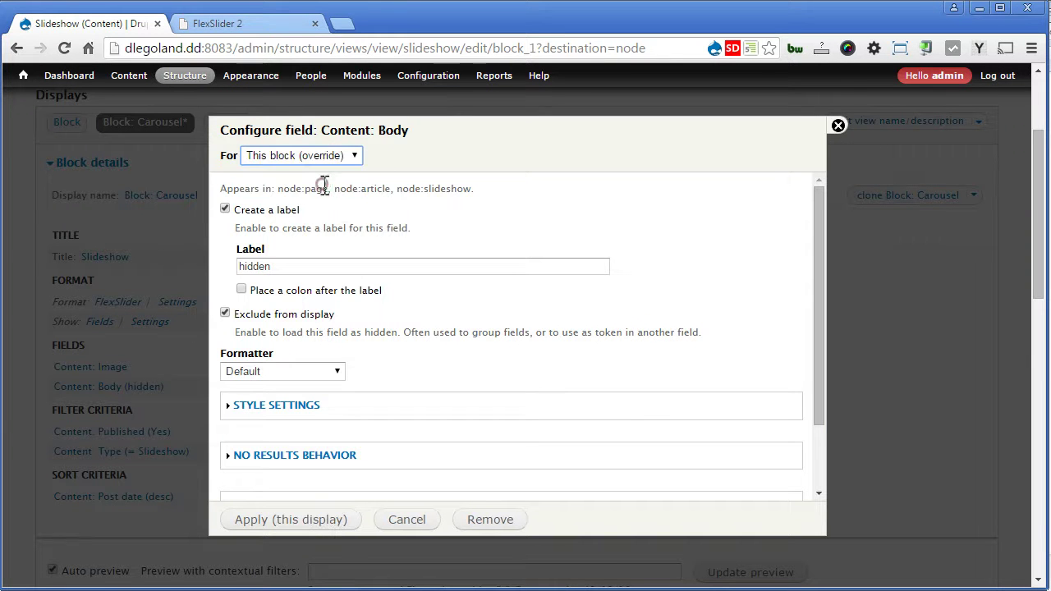
{"action": "left_click", "coordinate": [483, 519]}
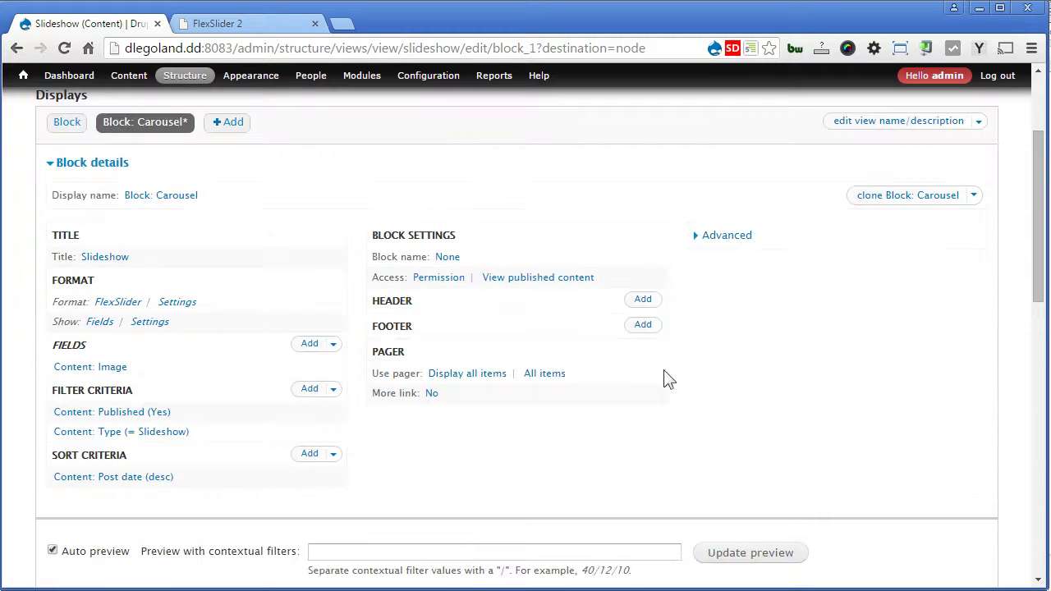
{"action": "left_click_drag", "start_coordinate": [1039, 251], "coordinate": [1004, 240]}
Step: Show the Carousel display's images in the flexslider_thumbnail style, this block only
{"action": "left_click", "coordinate": [123, 381]}
{"action": "left_click", "coordinate": [331, 353]}
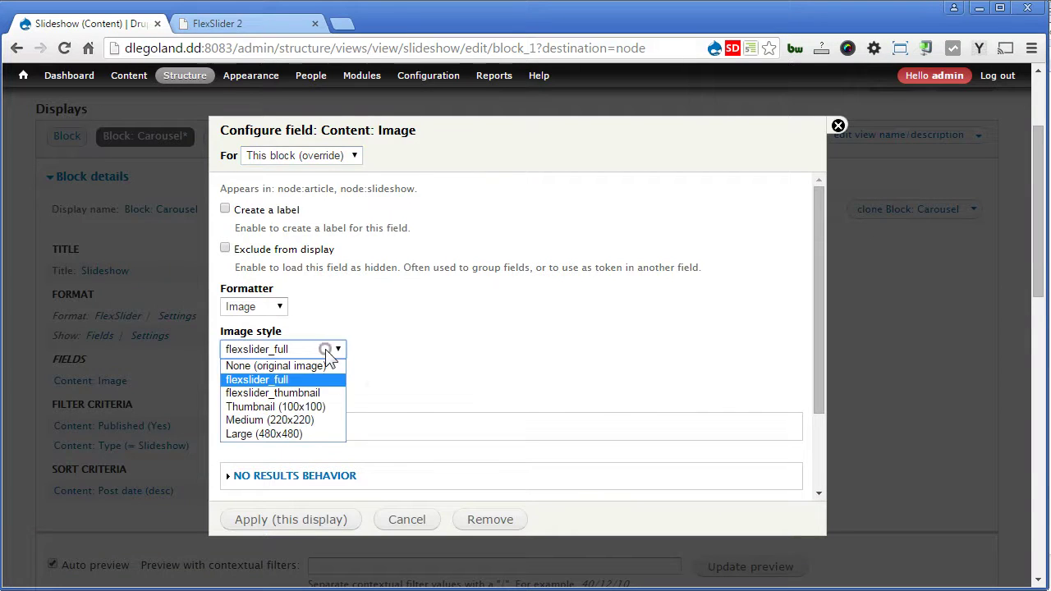
{"action": "left_click", "coordinate": [314, 393]}
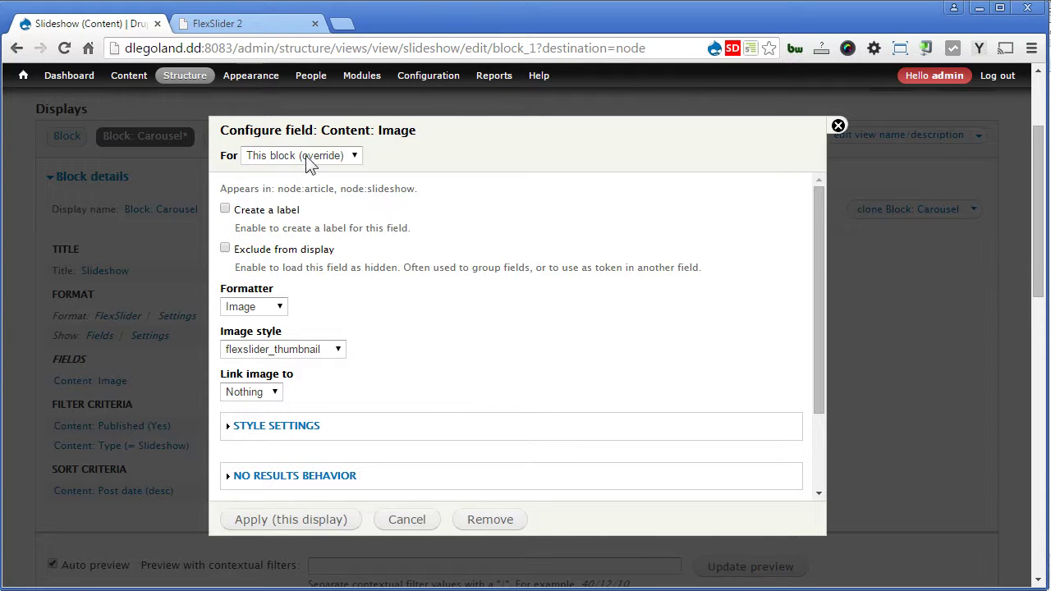
{"action": "left_click", "coordinate": [317, 520]}
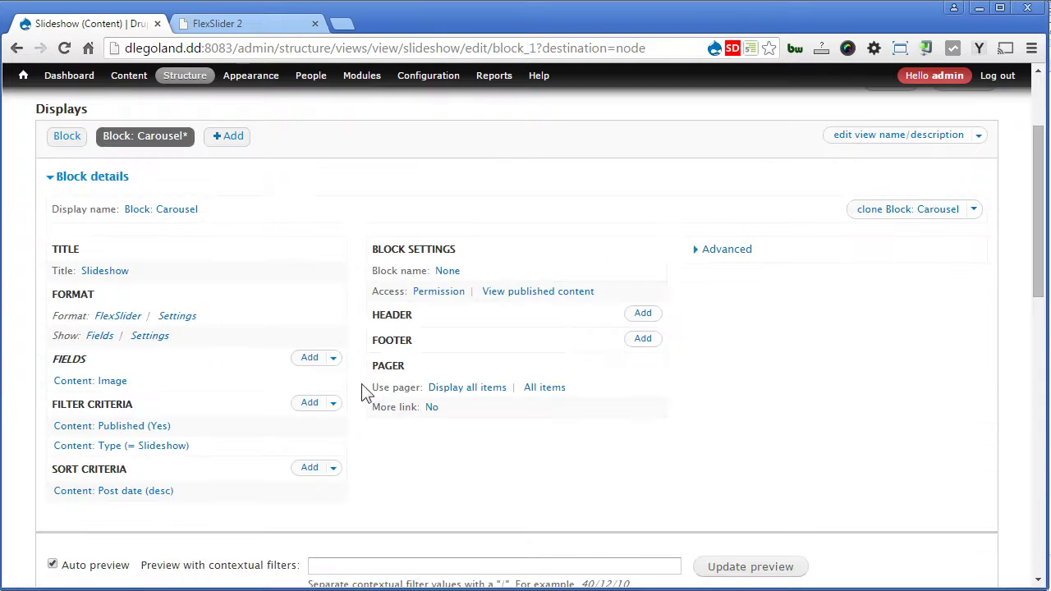
Step: Switch to the original Block display and review its FlexSlider settings without changes
{"action": "left_click", "coordinate": [69, 137]}
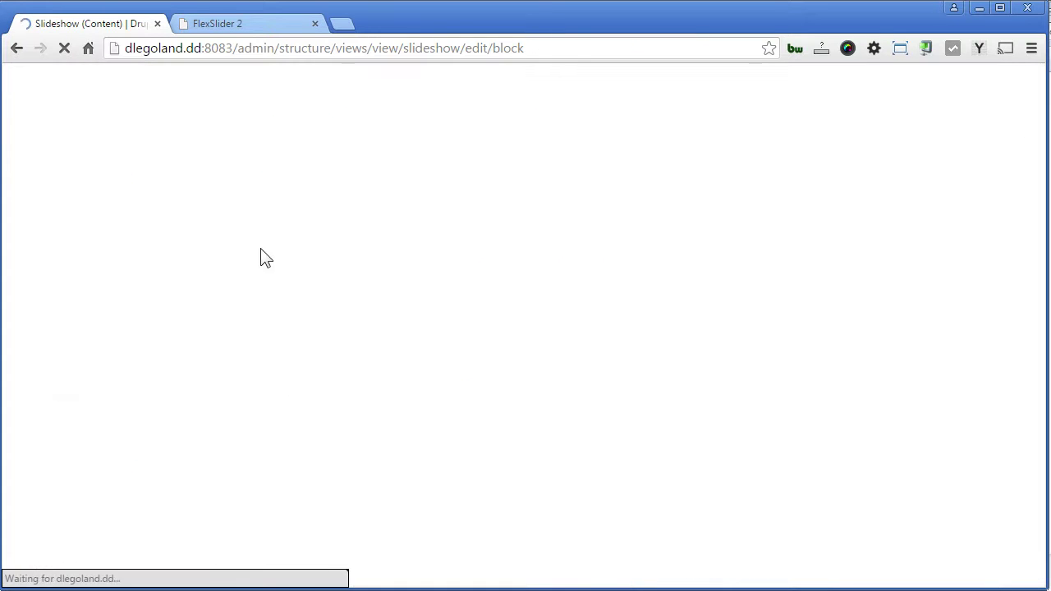
{"action": "scroll", "coordinate": [372, 325], "scroll_direction": "down", "scroll_amount": 2}
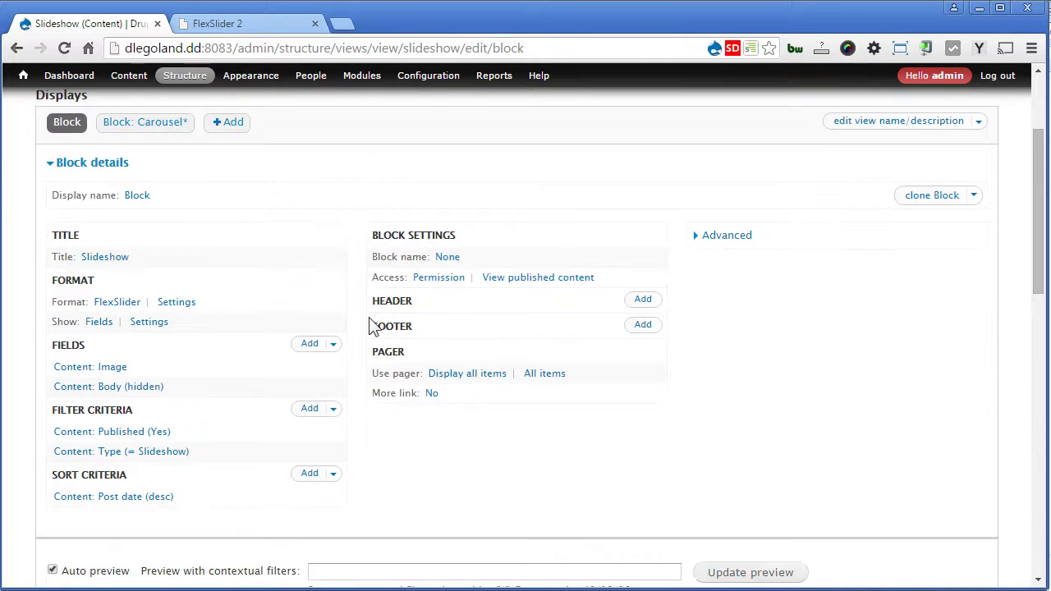
{"action": "left_click", "coordinate": [175, 302]}
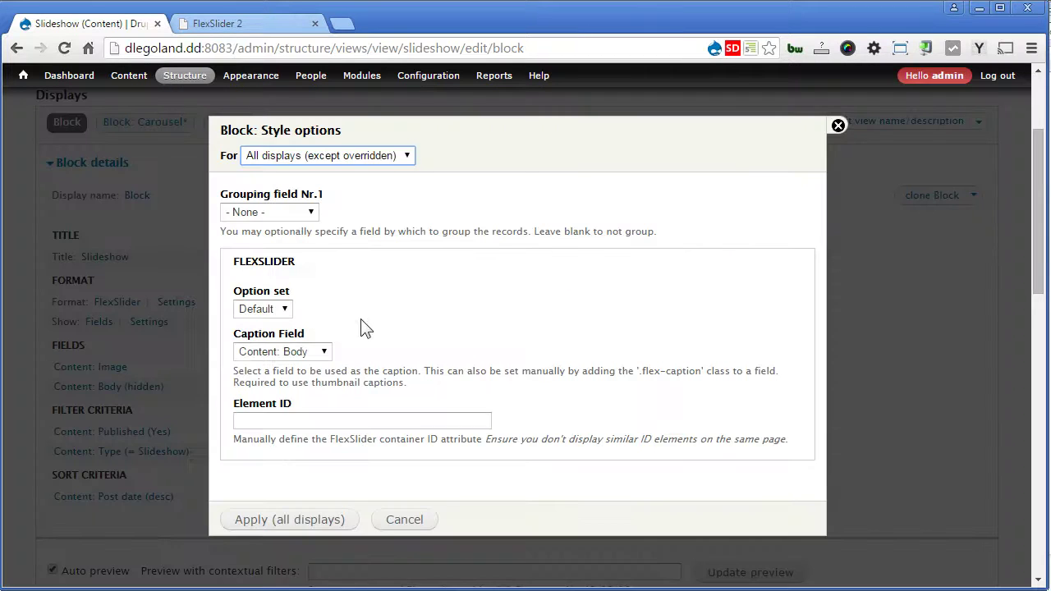
{"action": "left_click", "coordinate": [837, 128]}
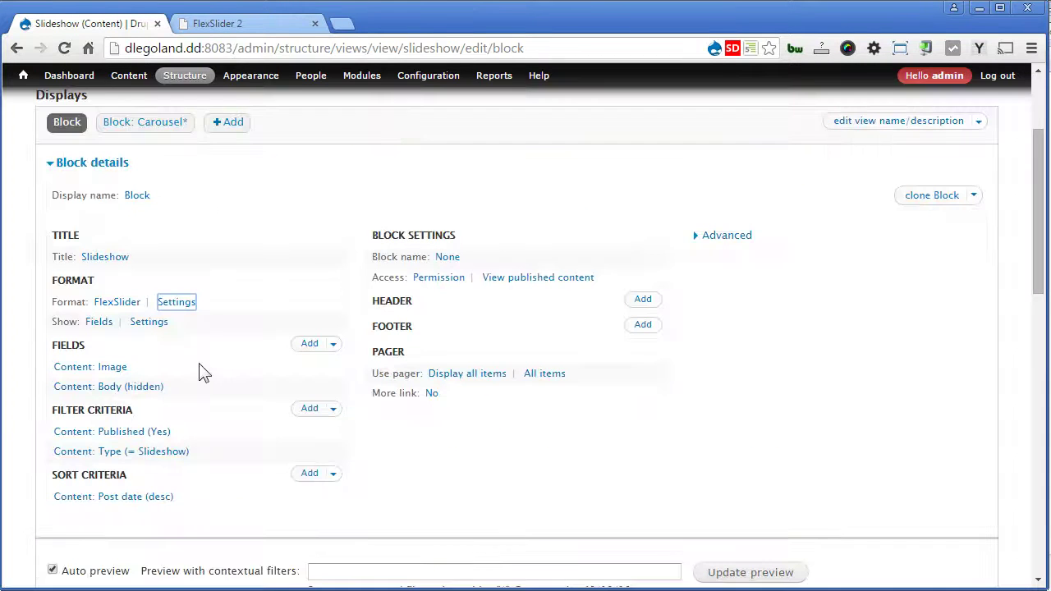
Step: Rename the original display to 'Block: Slider' and save the Slideshow view
{"action": "left_click", "coordinate": [137, 198]}
{"action": "left_click", "coordinate": [272, 290]}
{"action": "type", "text": ": Slider"}
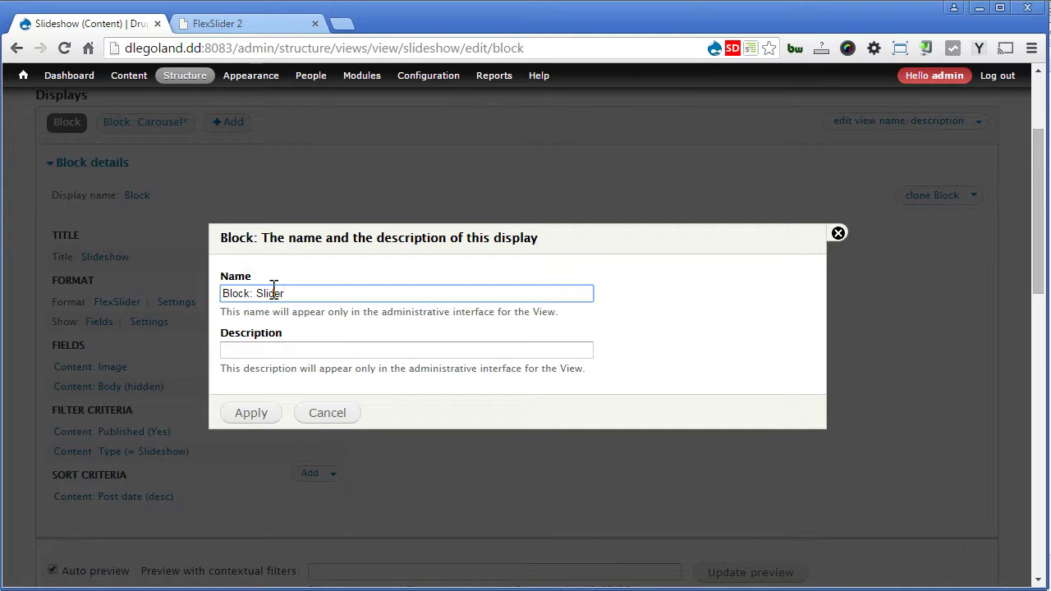
{"action": "left_click", "coordinate": [252, 414]}
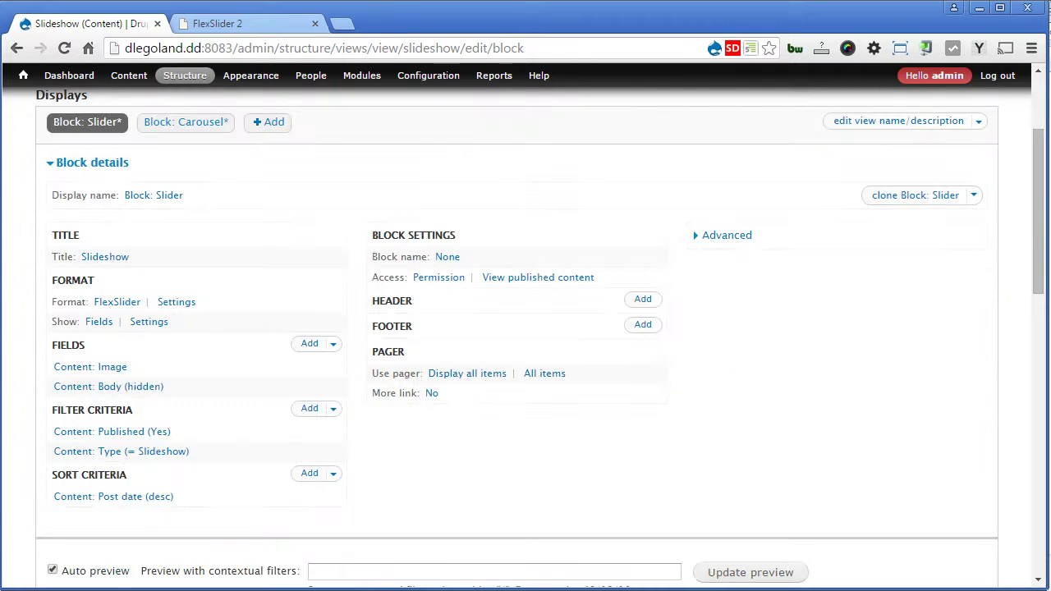
{"action": "mouse_move", "coordinate": [1043, 247]}
{"action": "left_mouse_down"}
{"action": "mouse_move", "coordinate": [1042, 538]}
{"action": "mouse_move", "coordinate": [1041, 241]}
{"action": "left_mouse_up"}
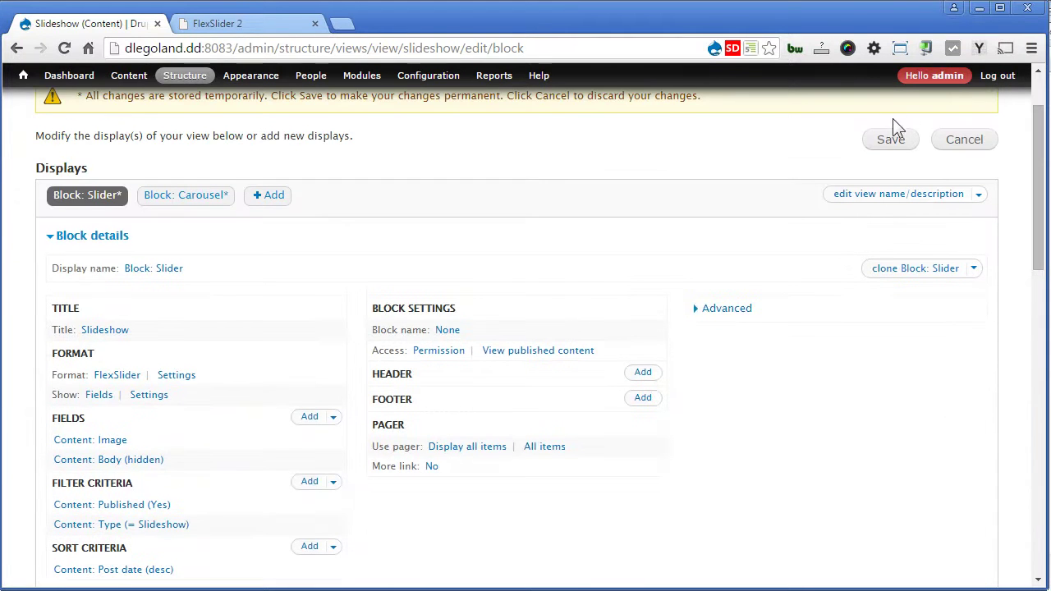
{"action": "left_click", "coordinate": [892, 142]}
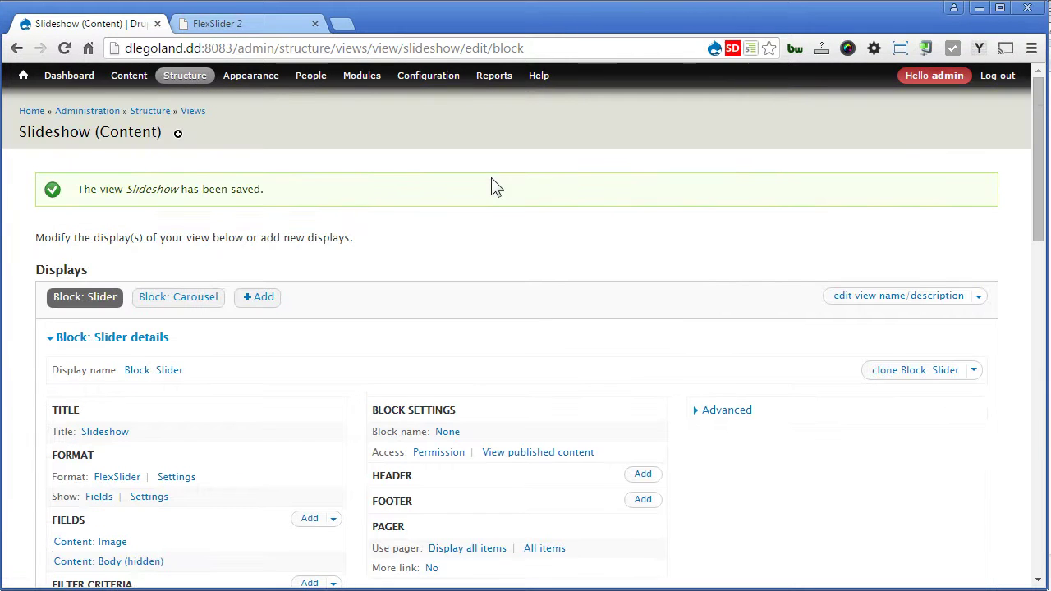
Step: In Block layout, configure the Slideshow Carousel block with the title <none>
{"action": "mouse_move", "coordinate": [188, 82]}
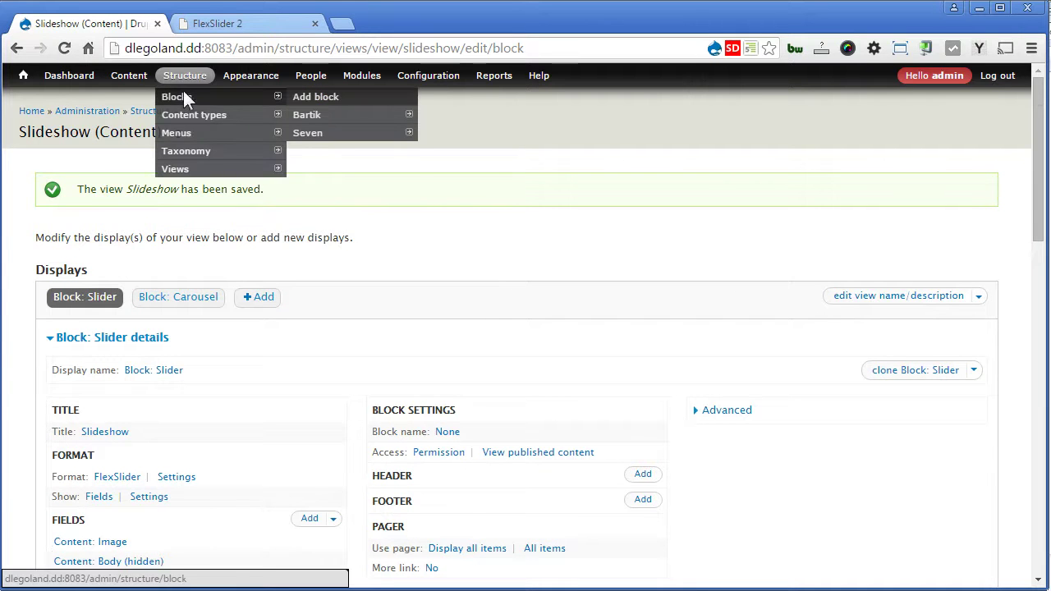
{"action": "left_click", "coordinate": [182, 98]}
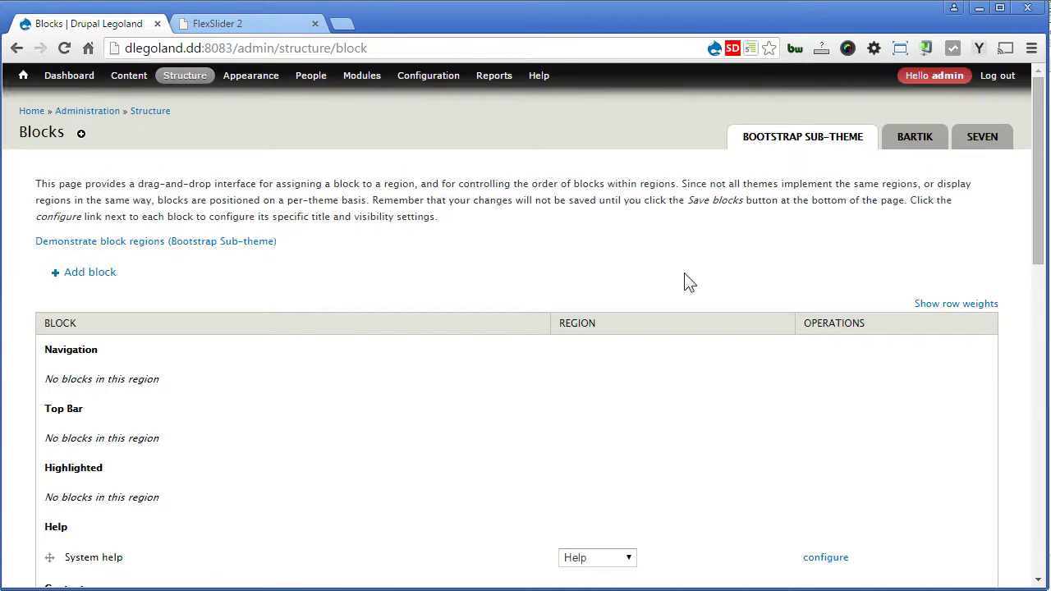
{"action": "left_click_drag", "start_coordinate": [1039, 215], "coordinate": [1040, 556]}
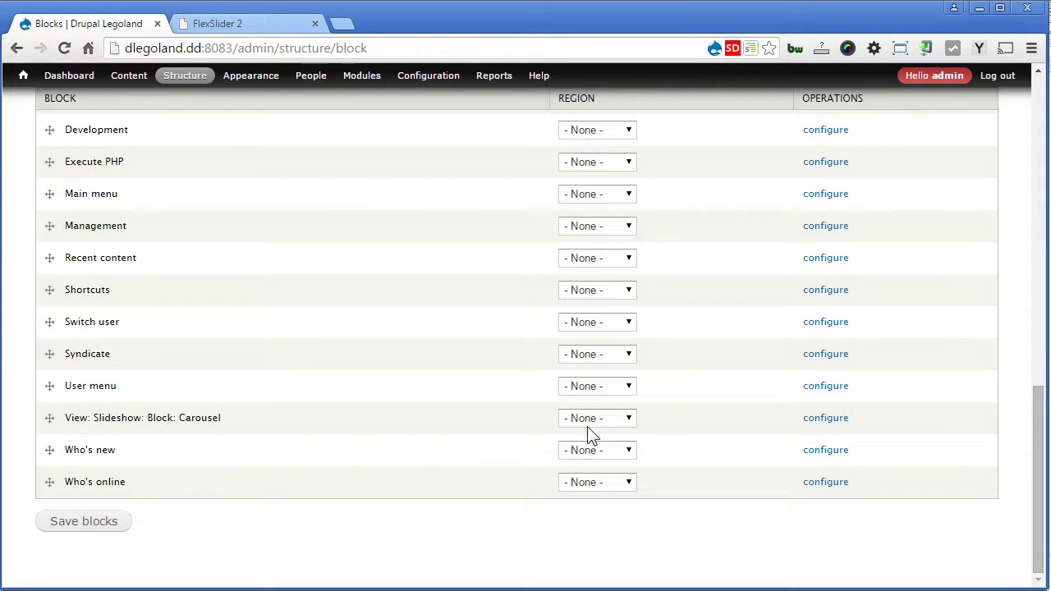
{"action": "left_click", "coordinate": [822, 417]}
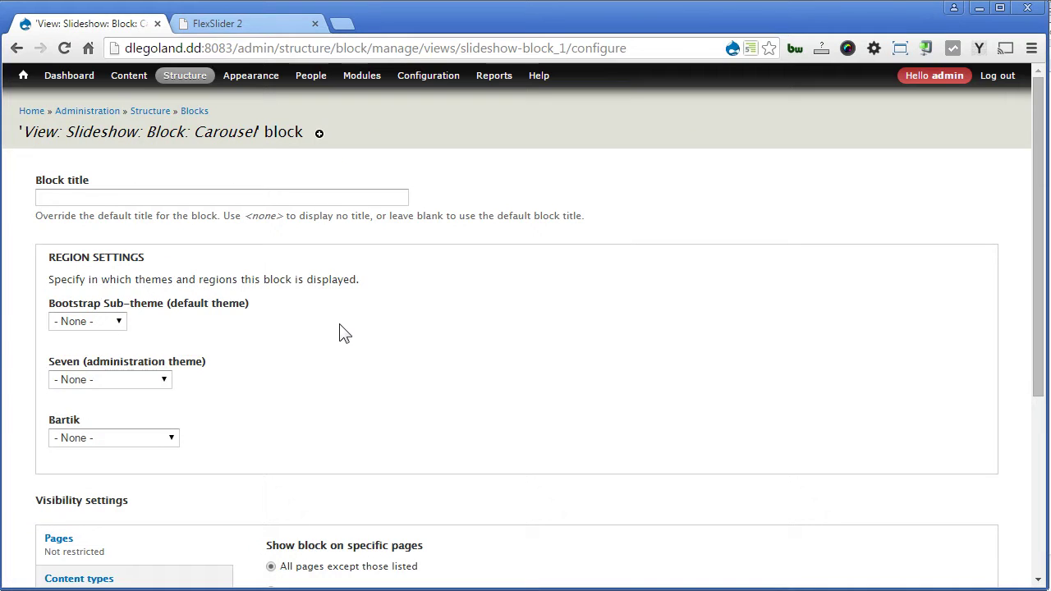
{"action": "left_click", "coordinate": [281, 196]}
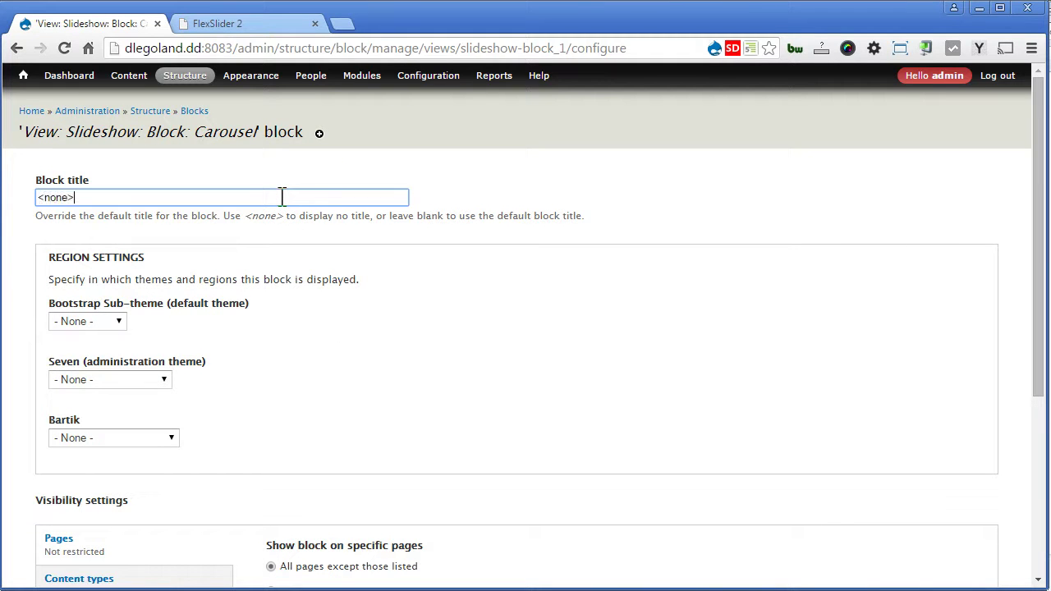
Step: Place the Carousel block in the Content region, shown only on <front>, and save it
{"action": "left_click", "coordinate": [109, 328]}
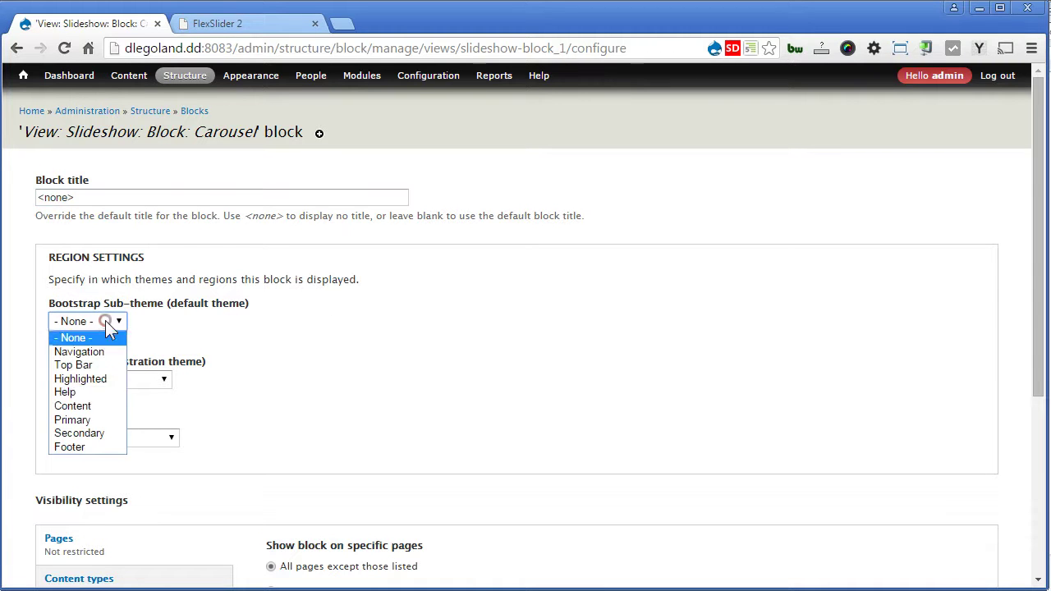
{"action": "left_click", "coordinate": [93, 403]}
{"action": "scroll", "coordinate": [351, 400], "scroll_direction": "down", "scroll_amount": 3}
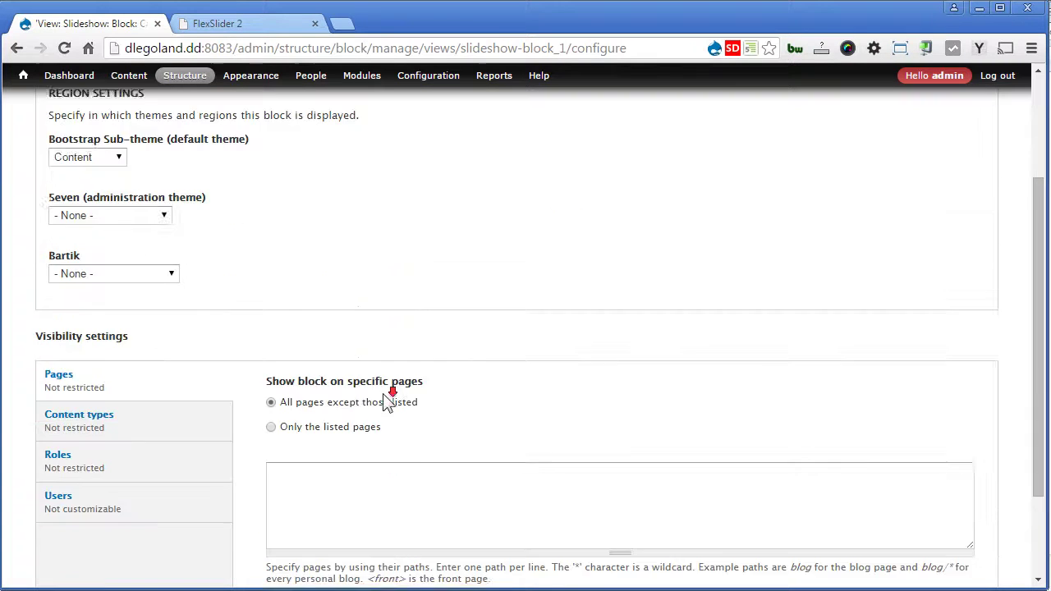
{"action": "left_click", "coordinate": [327, 345]}
{"action": "left_click", "coordinate": [342, 416]}
{"action": "type", "text": "<front>"}
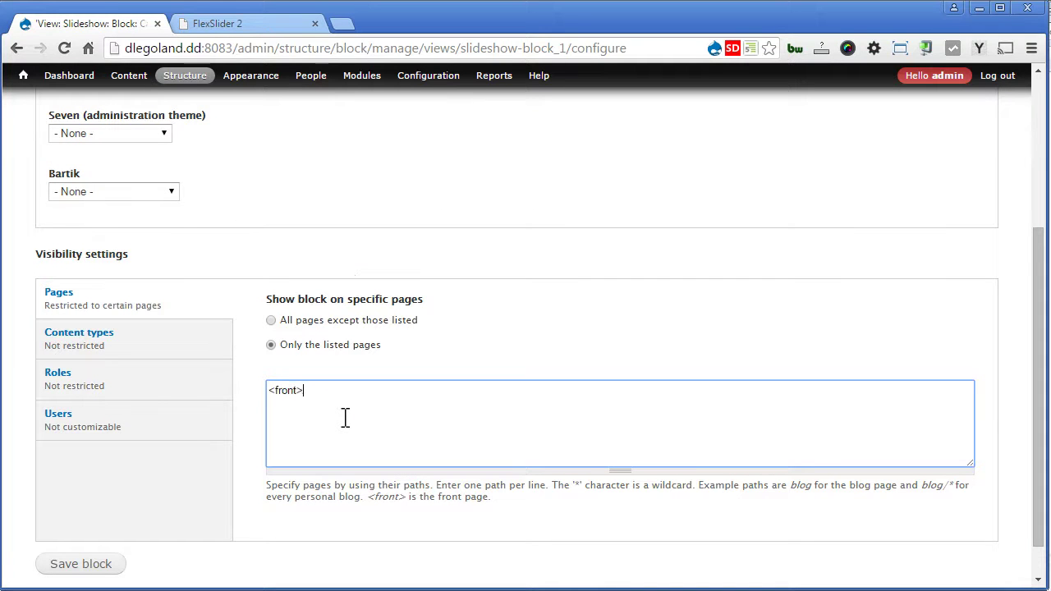
{"action": "left_click", "coordinate": [103, 564]}
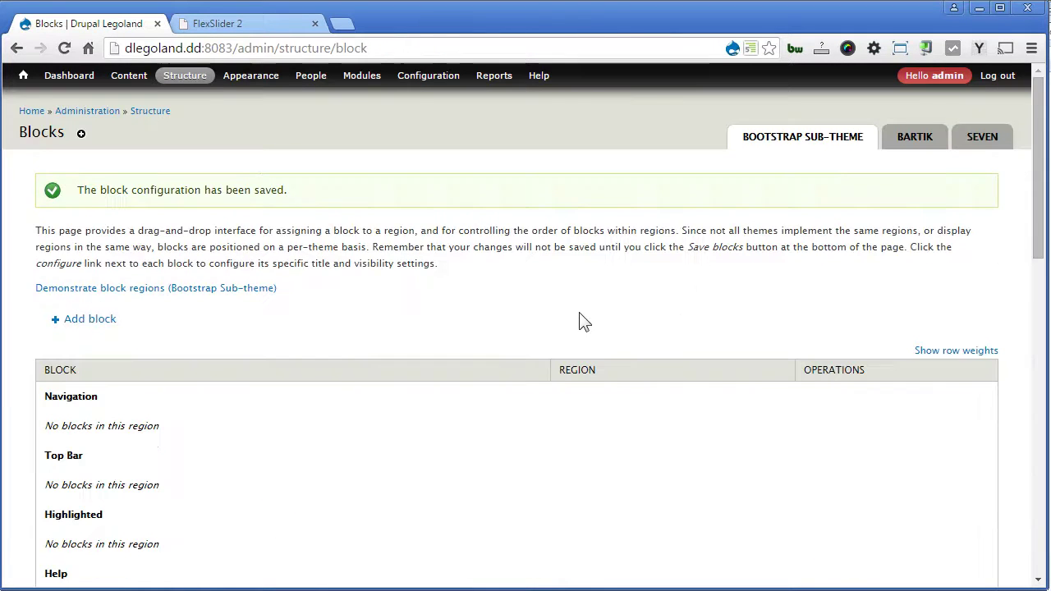
Step: Save the block layout with the Carousel block listed after Slider in Content
{"action": "scroll", "coordinate": [538, 324], "scroll_direction": "down", "scroll_amount": 4}
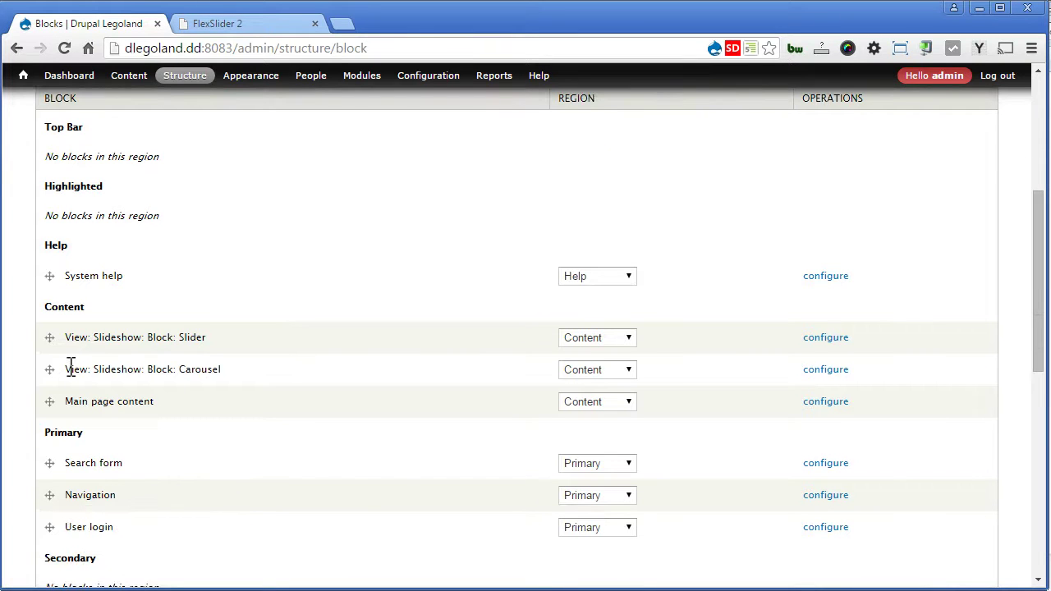
{"action": "left_click_drag", "start_coordinate": [64, 370], "coordinate": [225, 370]}
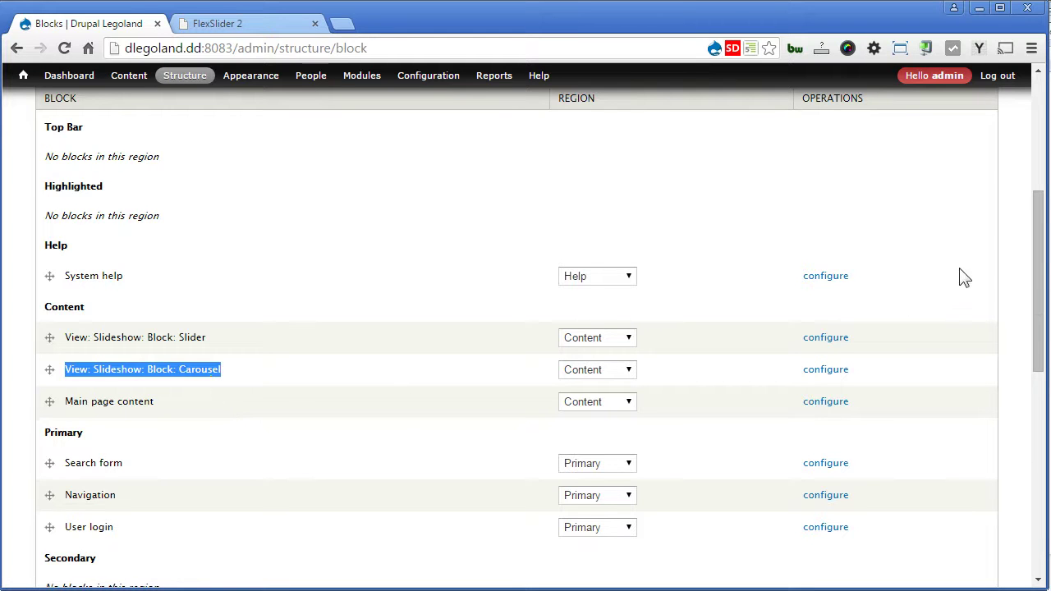
{"action": "left_click_drag", "start_coordinate": [1034, 282], "coordinate": [1042, 493]}
{"action": "left_click", "coordinate": [111, 522]}
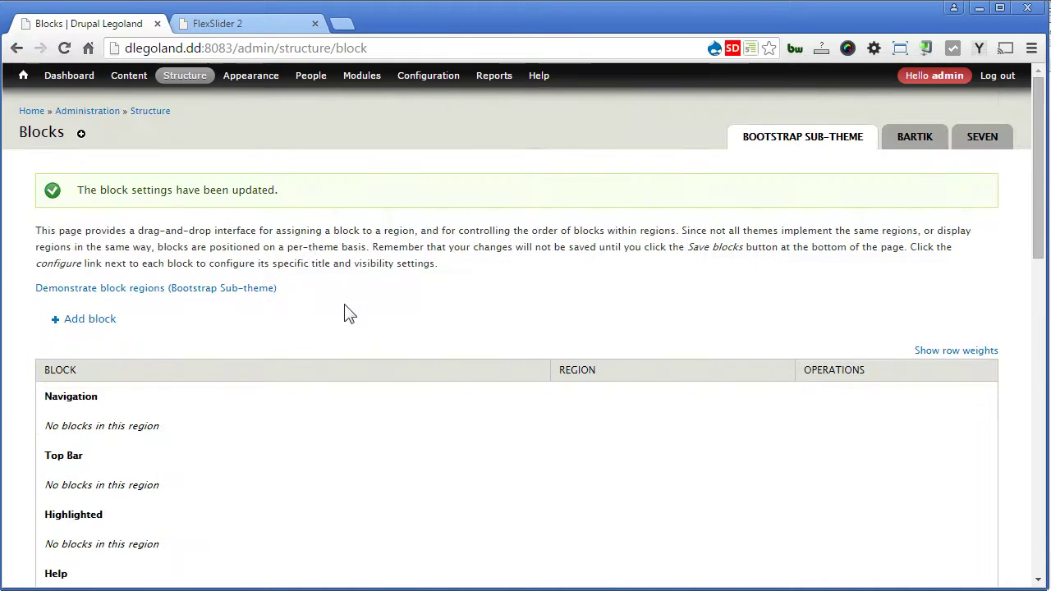
{"action": "left_click", "coordinate": [23, 75]}
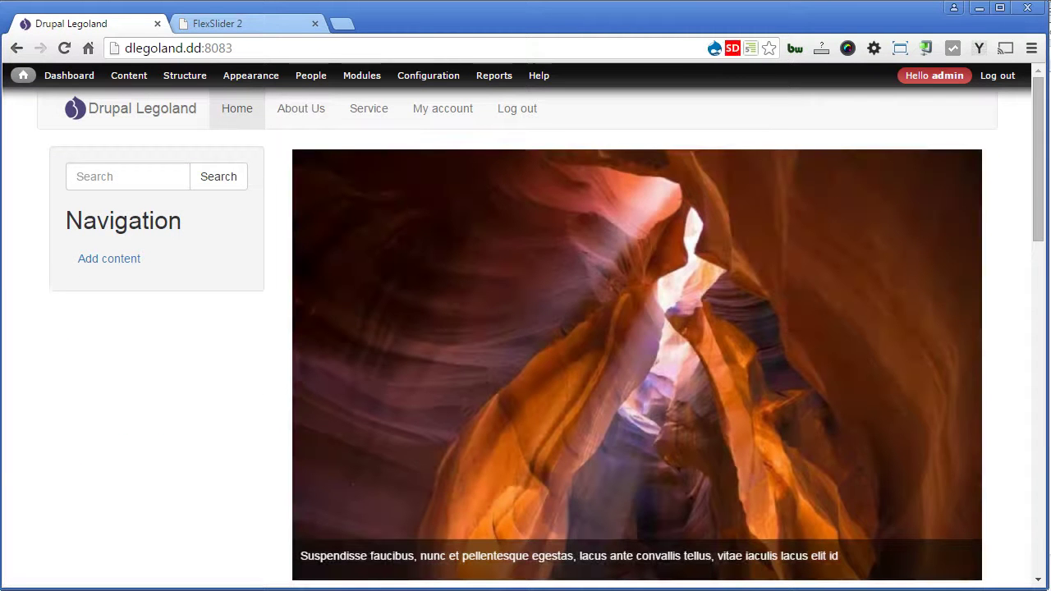
Step: On the homepage, step through slides 2, 3 and 4, then scroll to the Carousel slideshow below
{"action": "left_click_drag", "start_coordinate": [1043, 199], "coordinate": [1027, 389]}
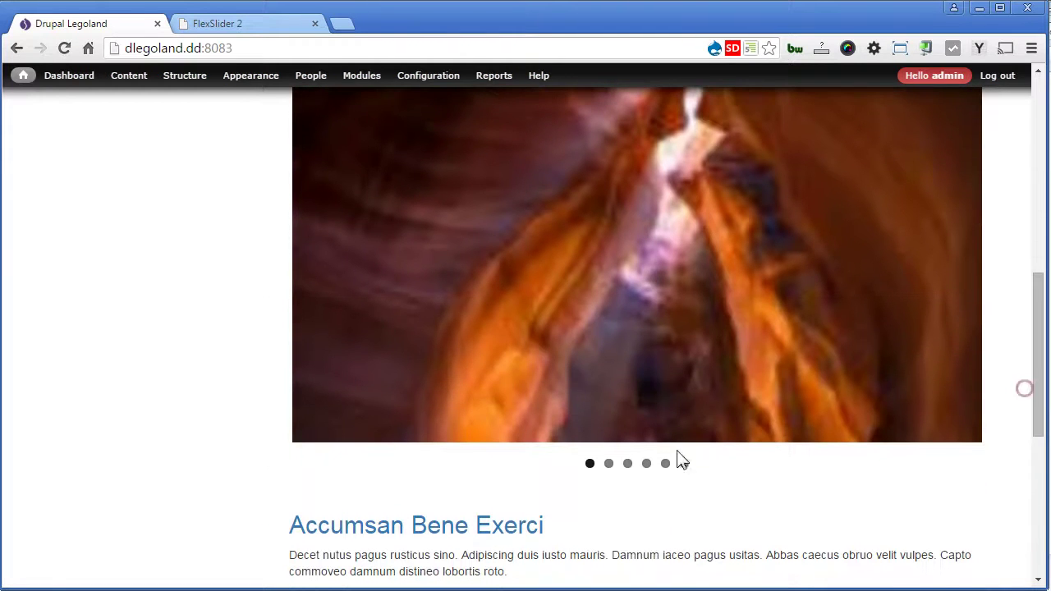
{"action": "left_click", "coordinate": [609, 465]}
{"action": "left_click", "coordinate": [629, 464]}
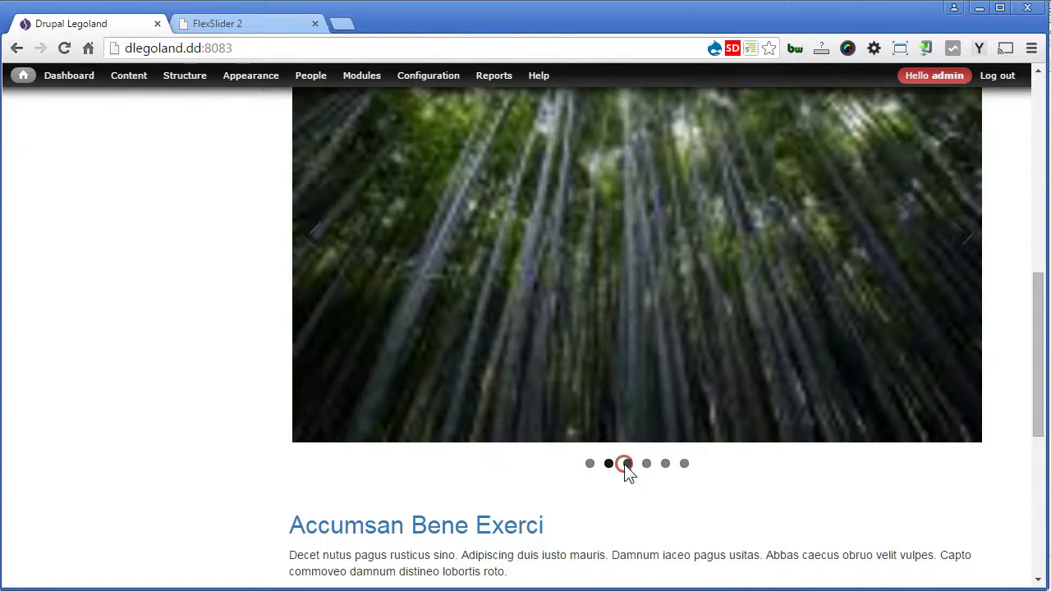
{"action": "left_click", "coordinate": [647, 465]}
{"action": "left_click_drag", "start_coordinate": [1042, 433], "coordinate": [1039, 344]}
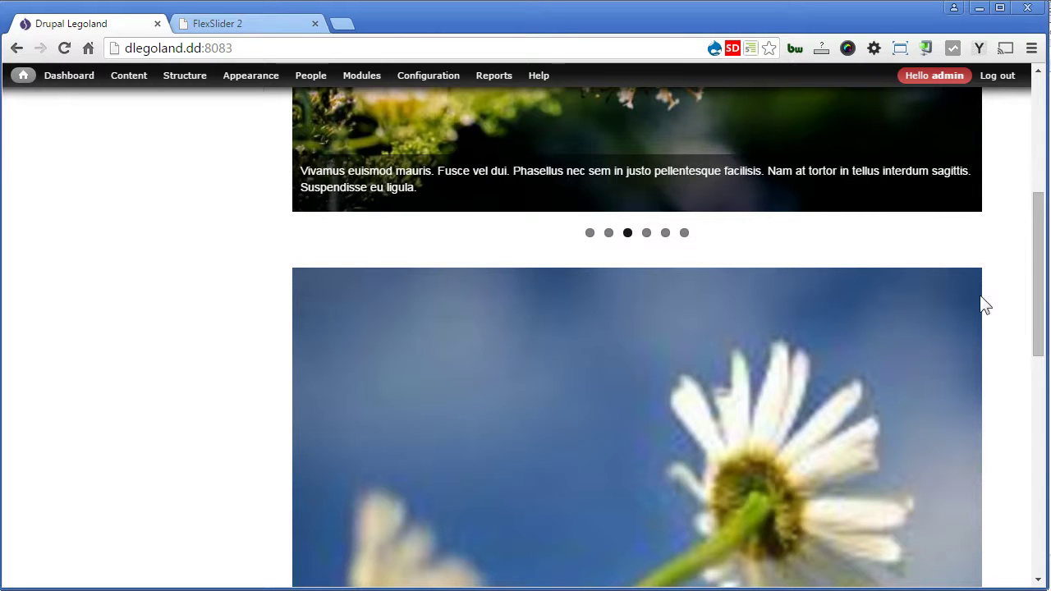
{"action": "mouse_move", "coordinate": [855, 365]}
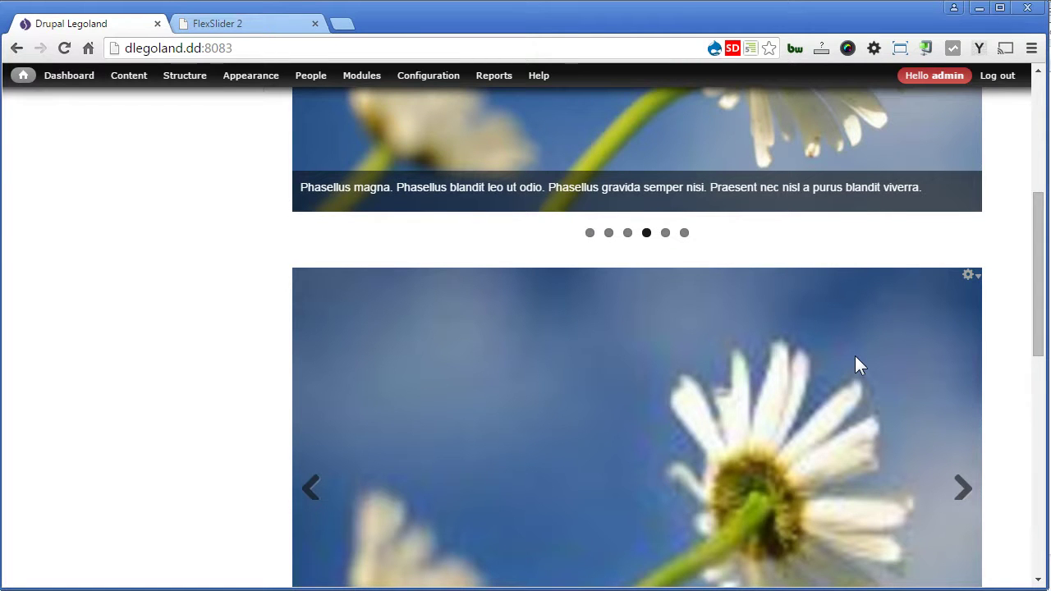
{"action": "key", "text": "alt+d"}
Step: Clone the default FlexSlider optionset with title Slider and machine name slider
{"action": "type", "text": "fl"}
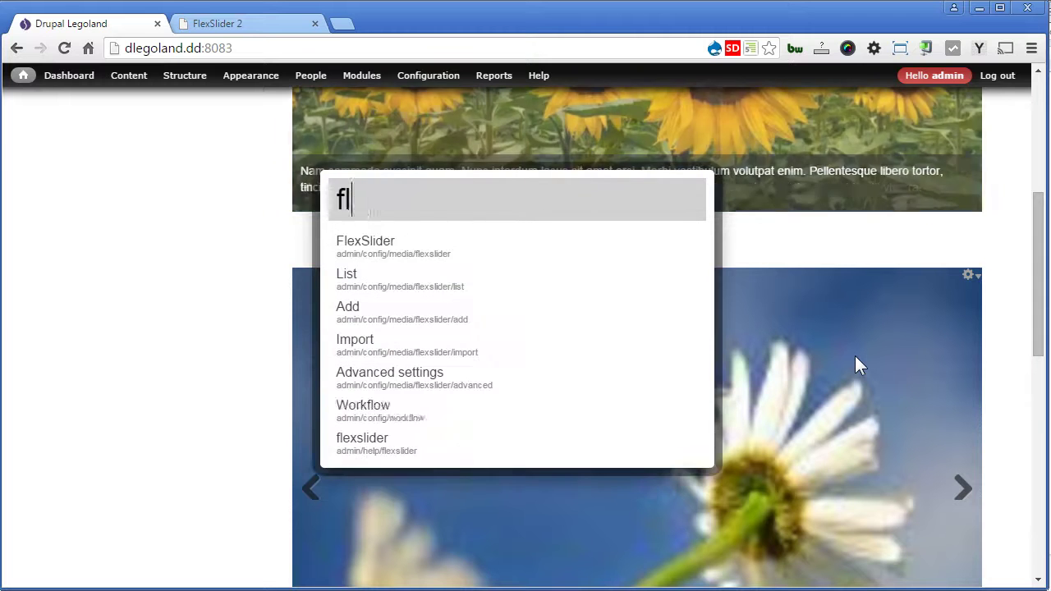
{"action": "type", "text": "ex"}
{"action": "key", "text": "Return"}
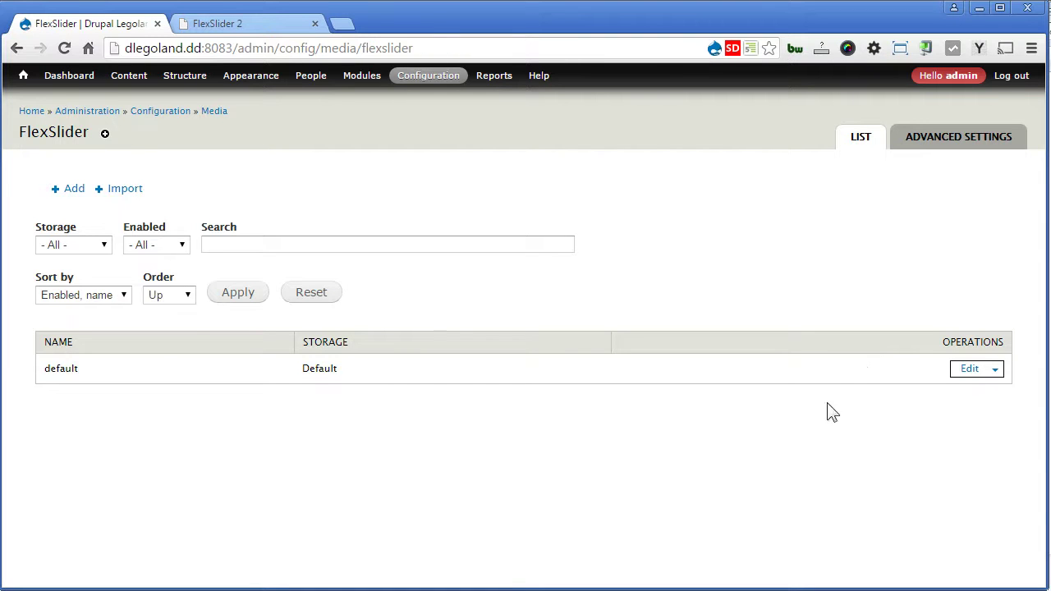
{"action": "left_click", "coordinate": [996, 370]}
{"action": "left_click", "coordinate": [958, 400]}
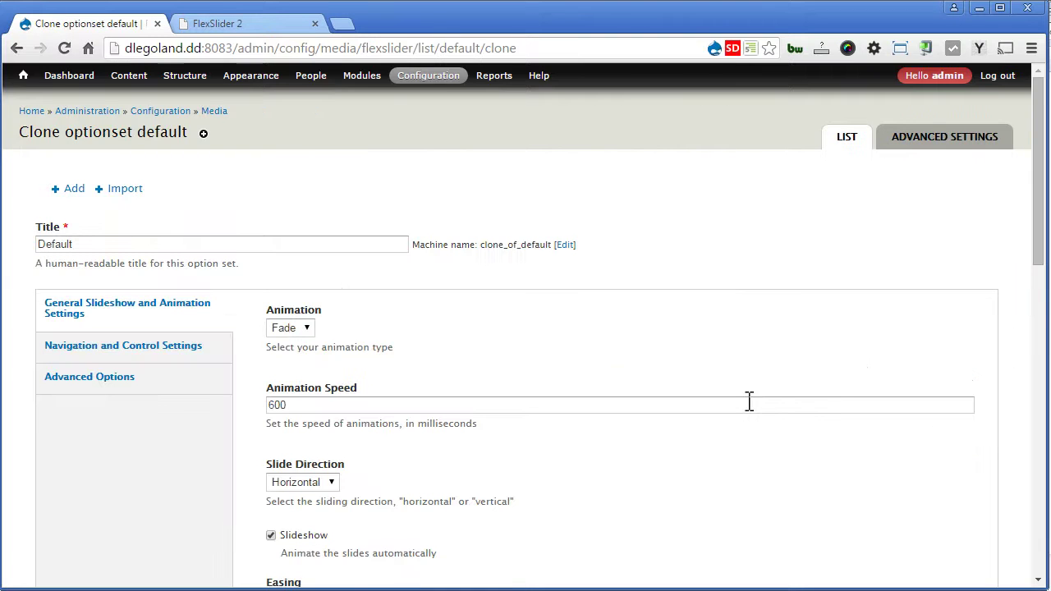
{"action": "left_click_drag", "start_coordinate": [129, 237], "coordinate": [11, 237]}
{"action": "type", "text": "Slider"}
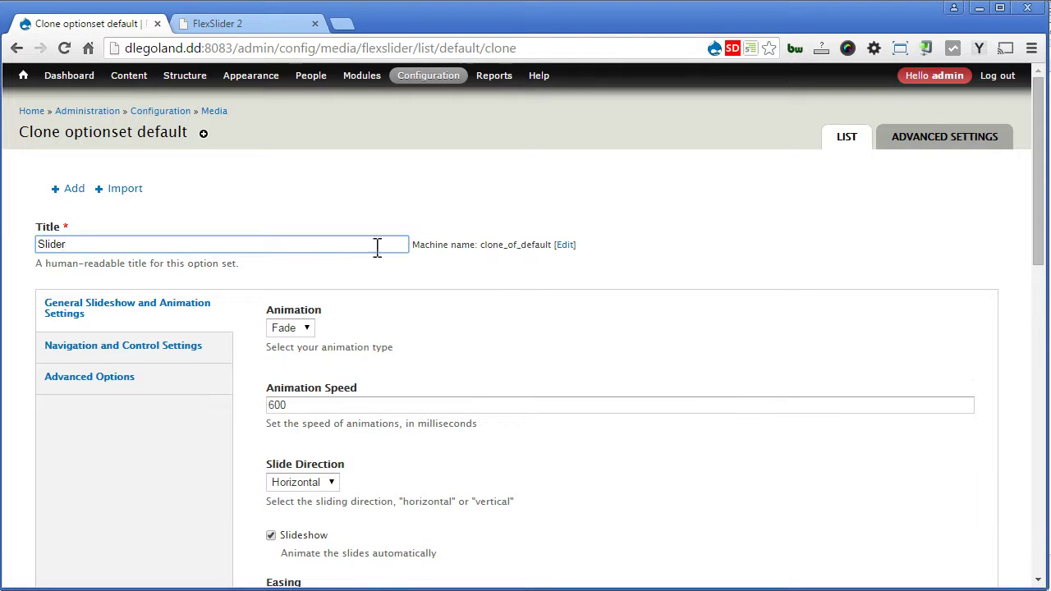
{"action": "left_click", "coordinate": [565, 245]}
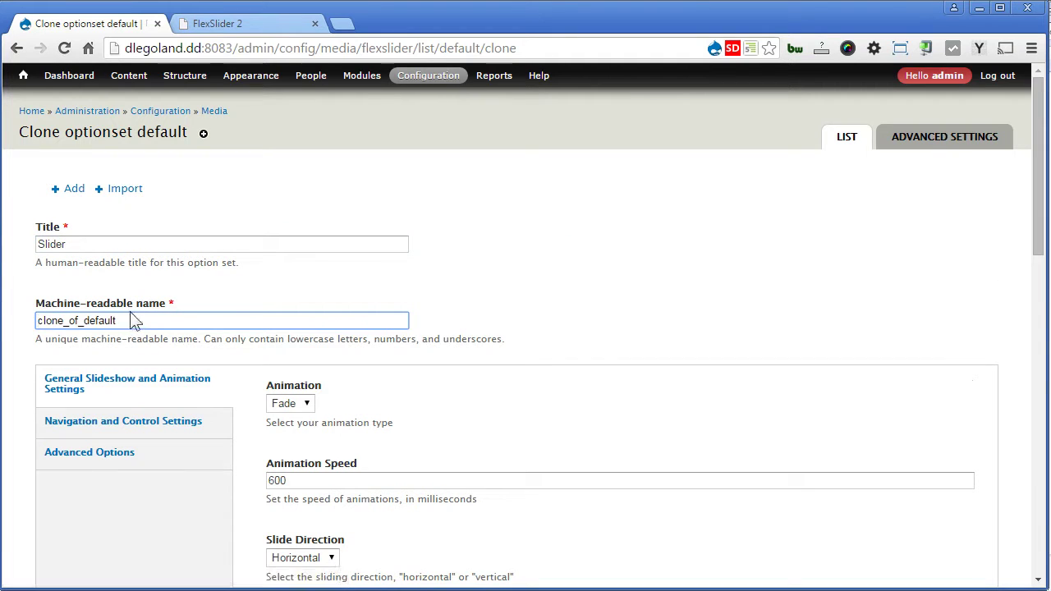
{"action": "double_click", "coordinate": [134, 321]}
{"action": "type", "text": "sli"}
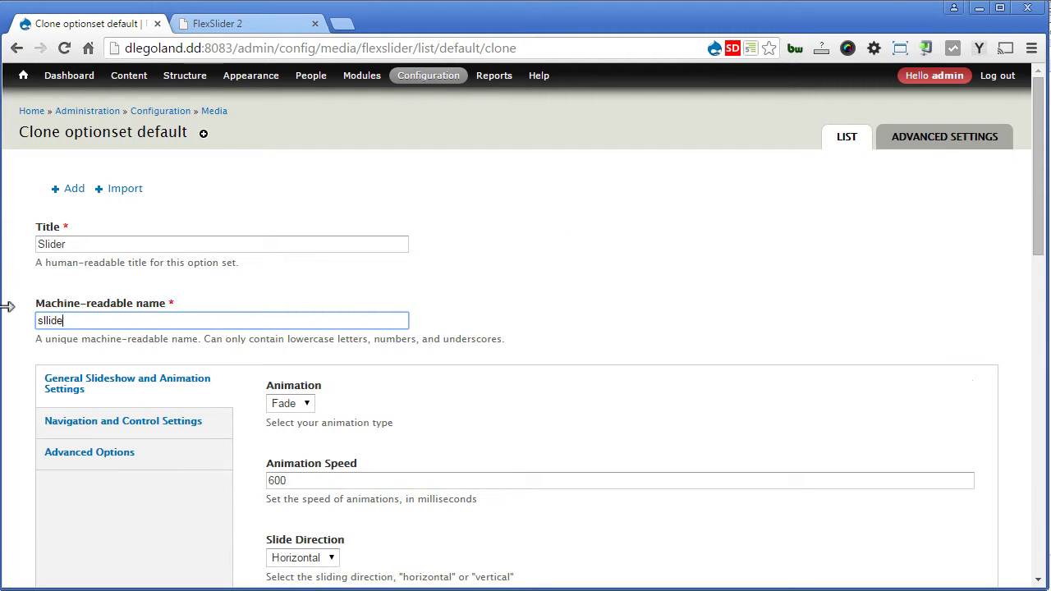
{"action": "type", "text": "der"}
{"action": "left_click", "coordinate": [13, 346]}
Step: Turn Paging Controls off and save the slider optionset
{"action": "scroll", "coordinate": [16, 352], "scroll_direction": "down", "scroll_amount": 3}
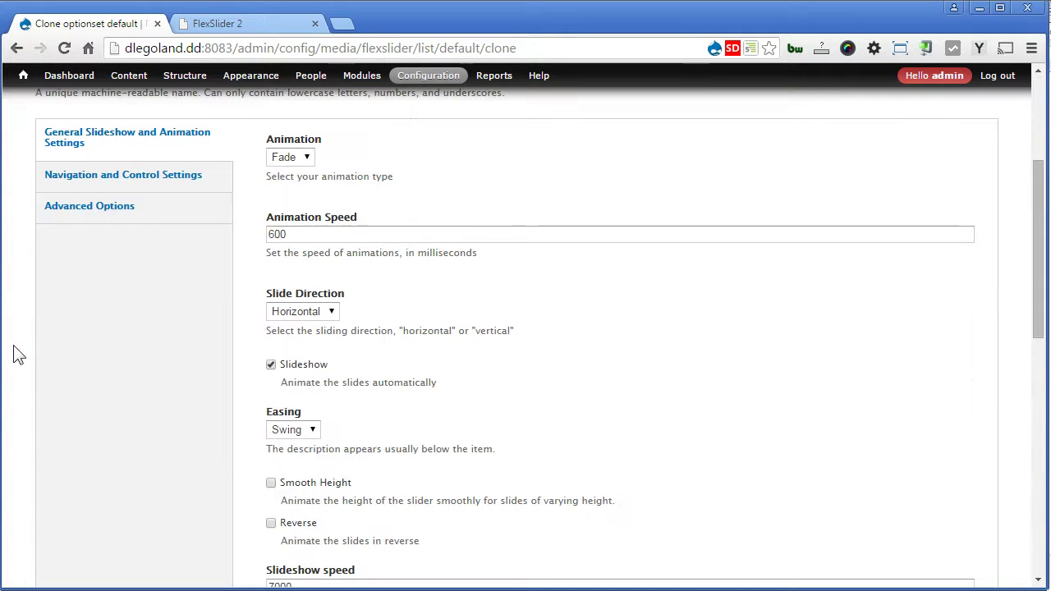
{"action": "left_click", "coordinate": [152, 182]}
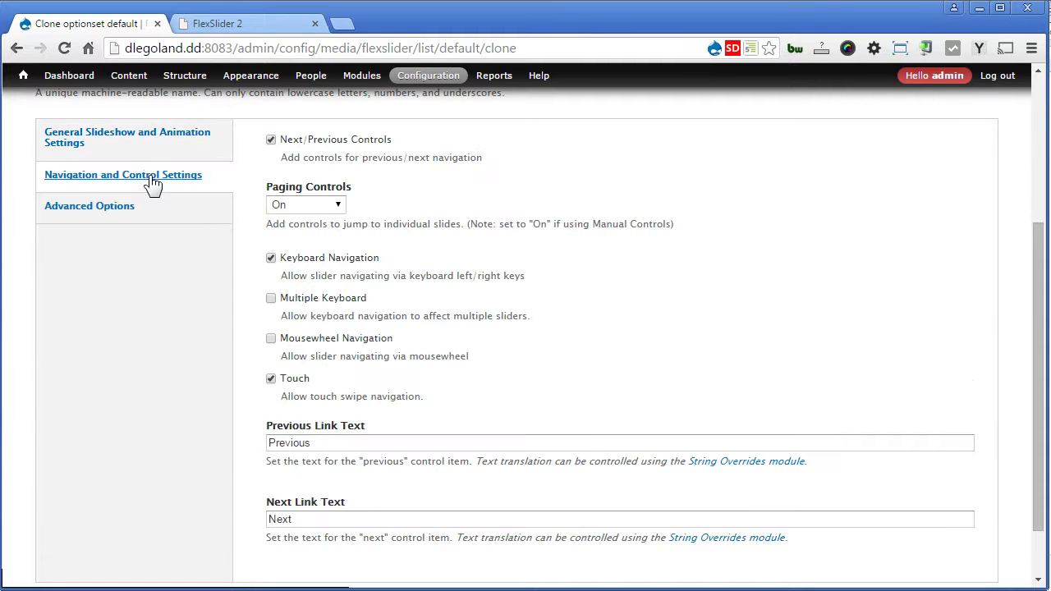
{"action": "left_click", "coordinate": [317, 206]}
{"action": "left_click", "coordinate": [317, 221]}
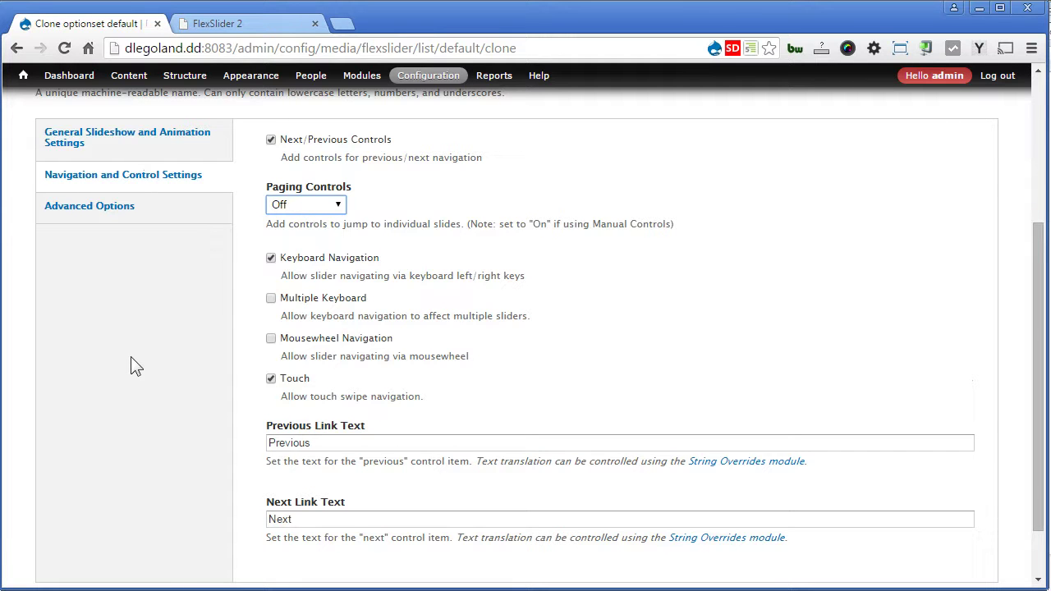
{"action": "scroll", "coordinate": [135, 366], "scroll_direction": "down", "scroll_amount": 1}
{"action": "left_click", "coordinate": [65, 532]}
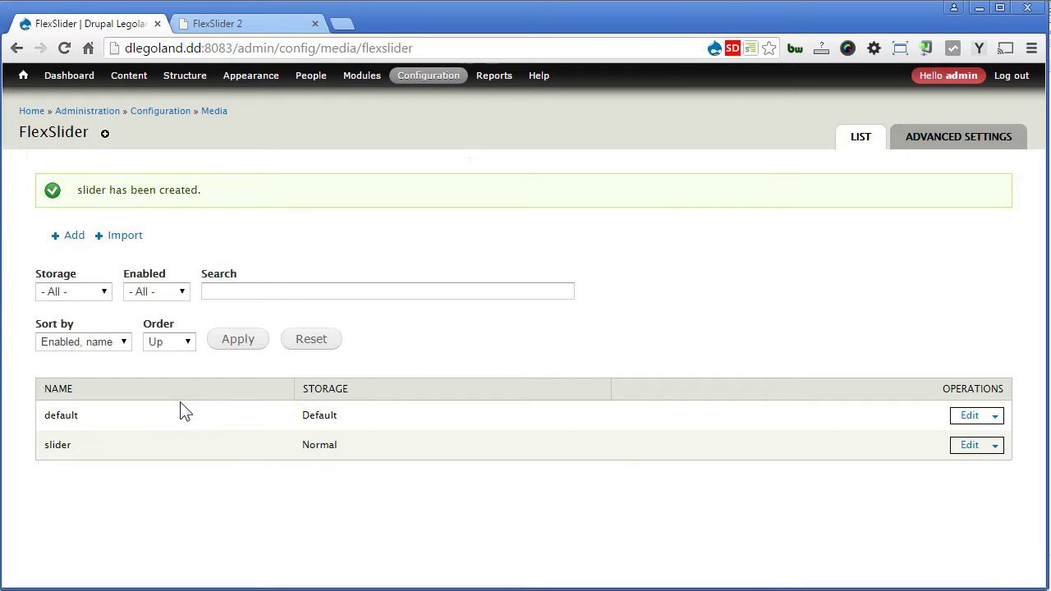
Step: Clone the default optionset again with title Carousel and machine name carousel
{"action": "left_click", "coordinate": [994, 417]}
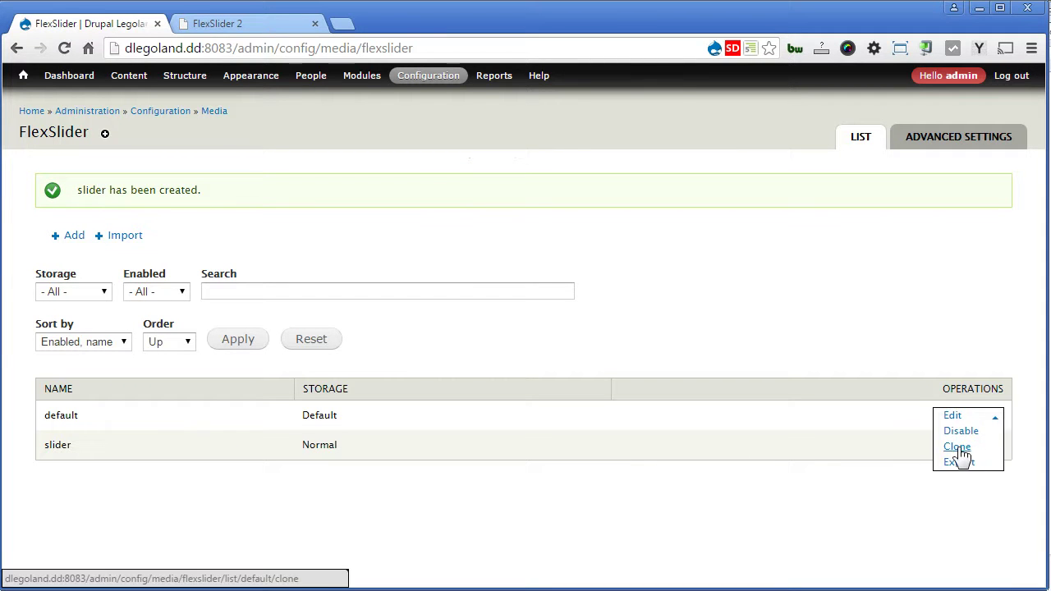
{"action": "left_click", "coordinate": [957, 448]}
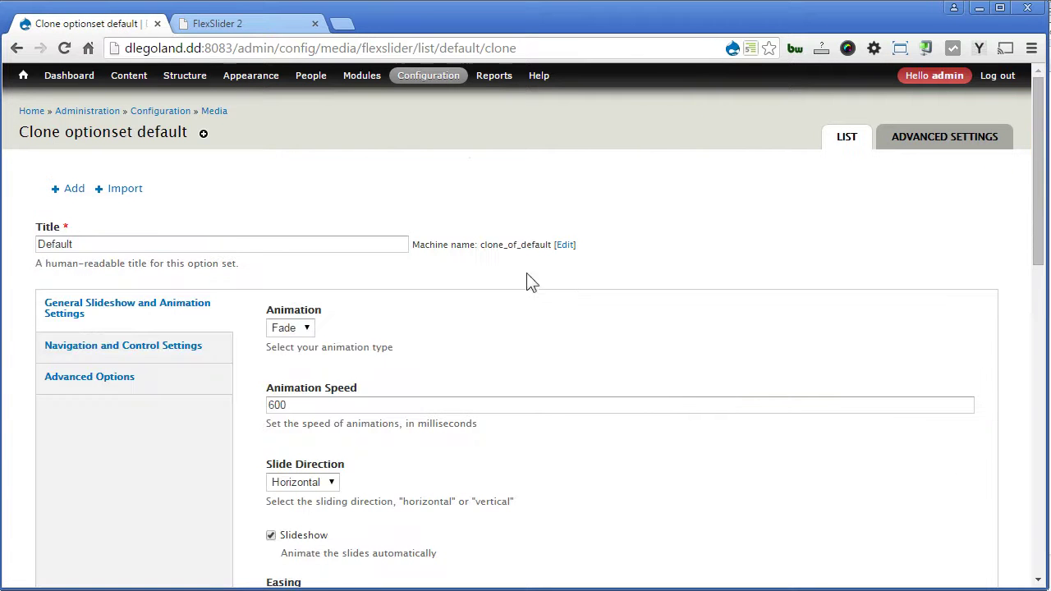
{"action": "left_click_drag", "start_coordinate": [88, 240], "coordinate": [4, 243]}
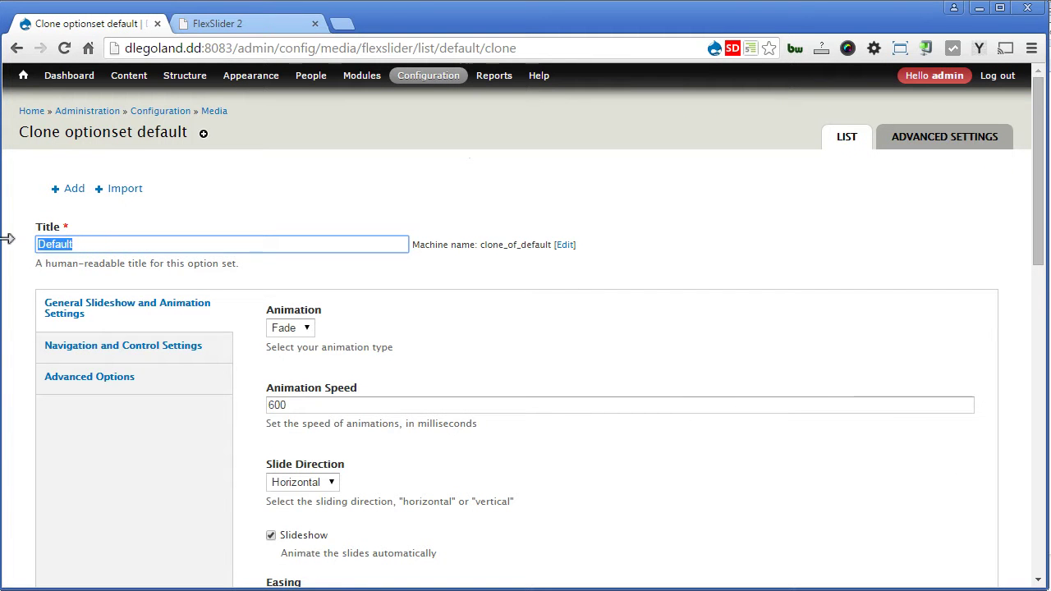
{"action": "type", "text": "Carousel"}
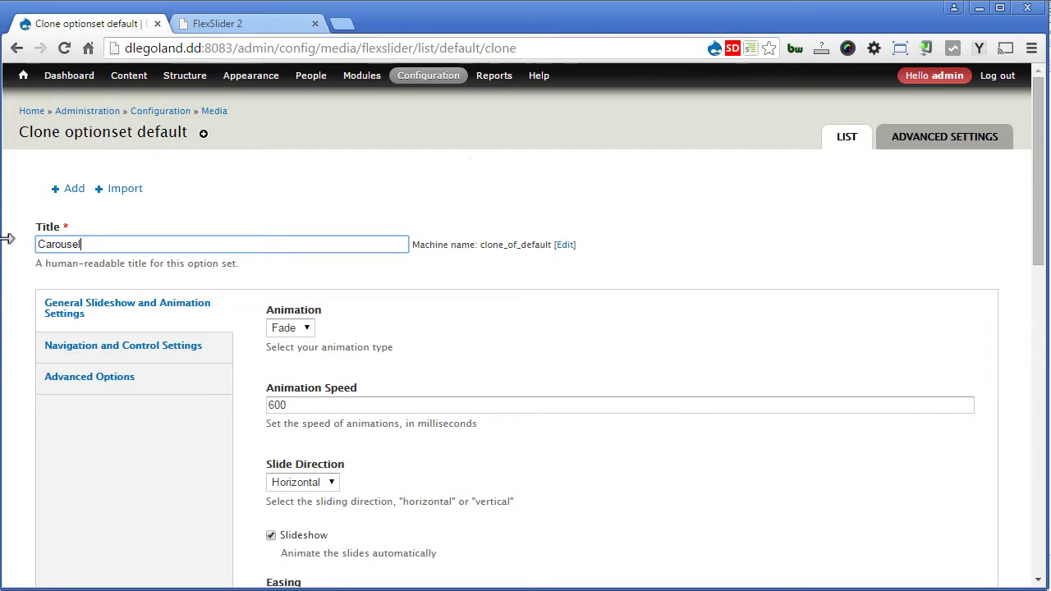
{"action": "left_click", "coordinate": [564, 245]}
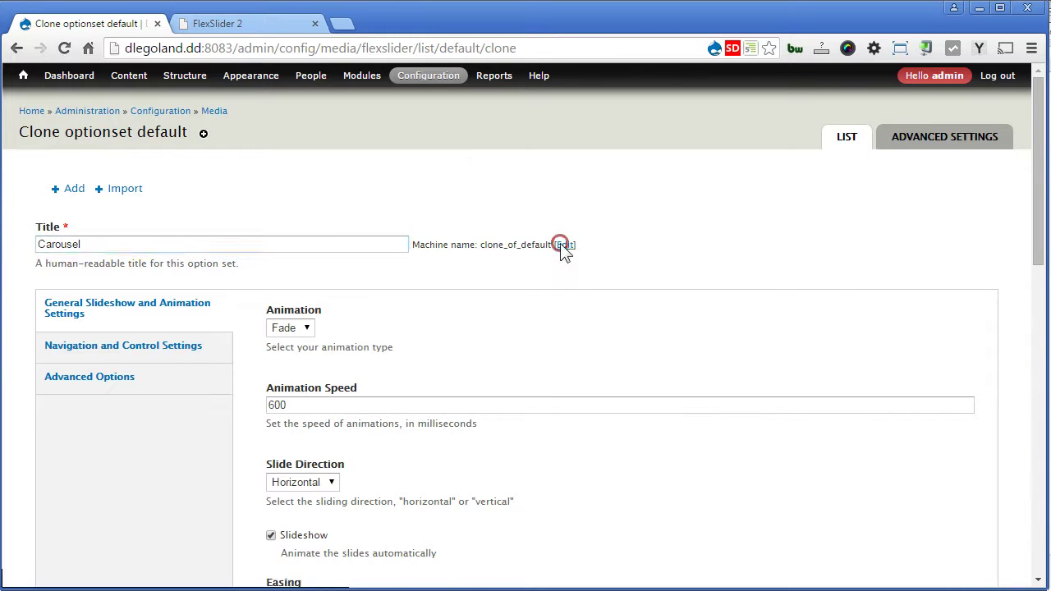
{"action": "left_click_drag", "start_coordinate": [125, 322], "coordinate": [7, 322]}
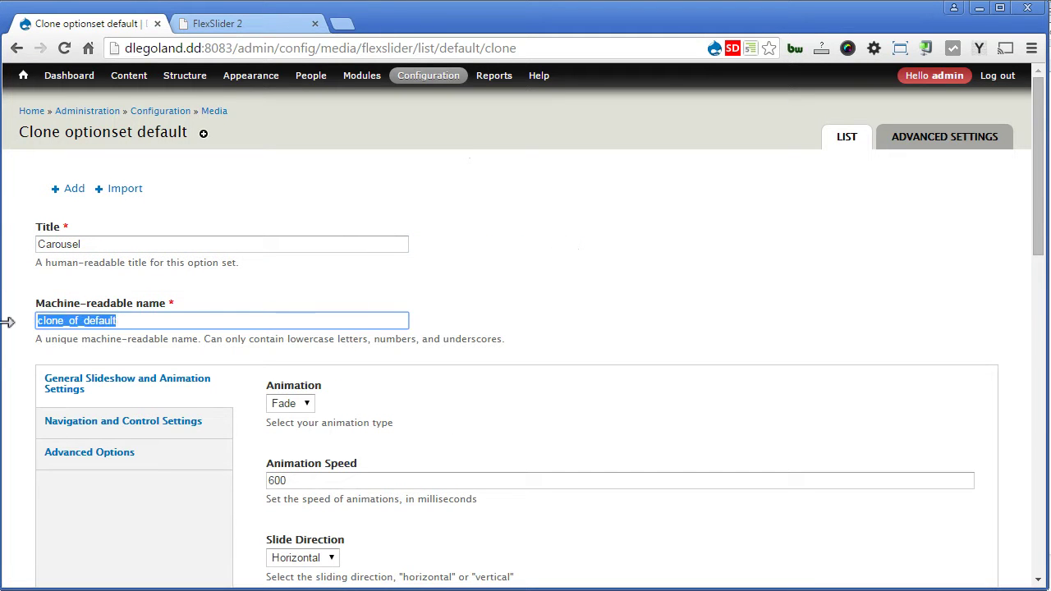
{"action": "type", "text": "carousel"}
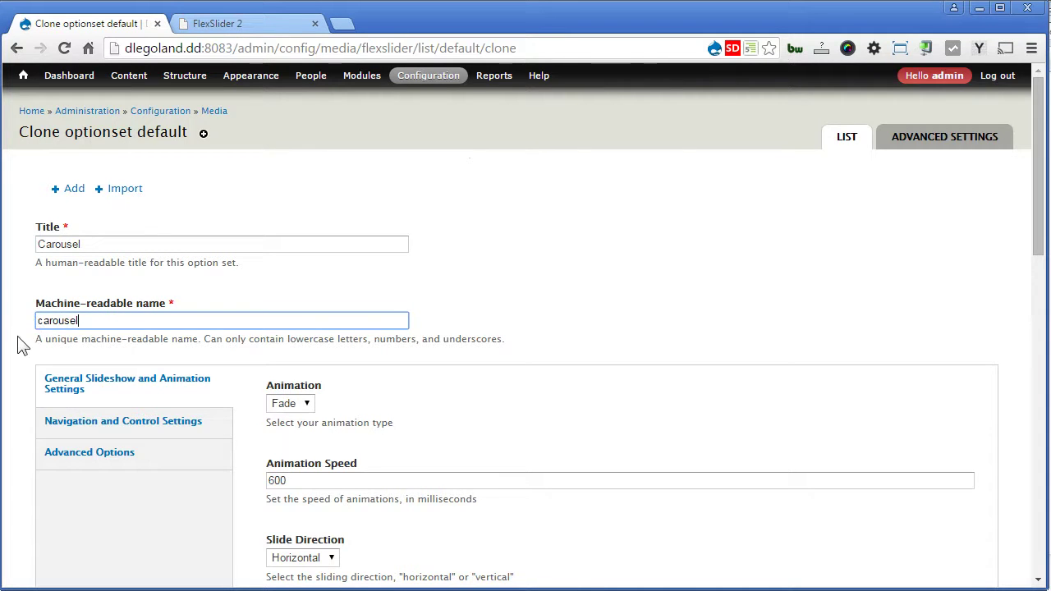
Step: Set the Carousel optionset's Animation type to Slide
{"action": "scroll", "coordinate": [23, 345], "scroll_direction": "down", "scroll_amount": 2}
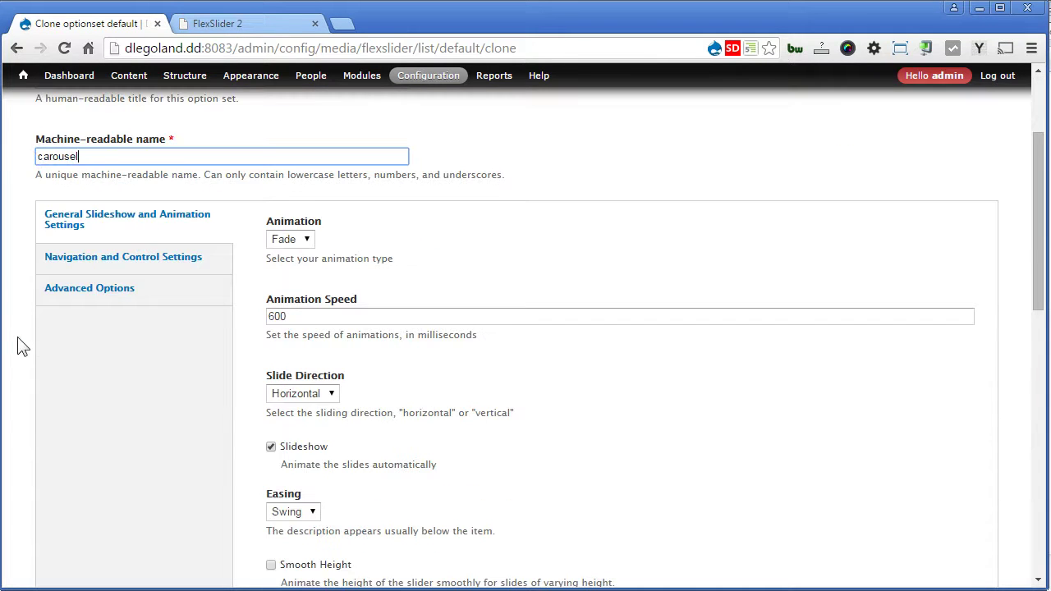
{"action": "left_click", "coordinate": [306, 238]}
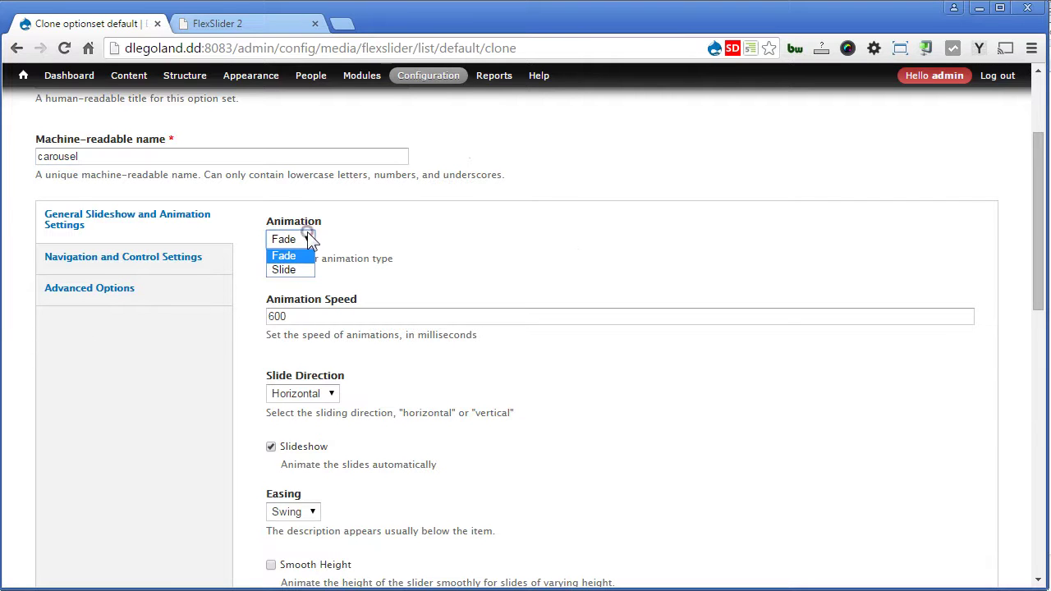
{"action": "left_click", "coordinate": [295, 270]}
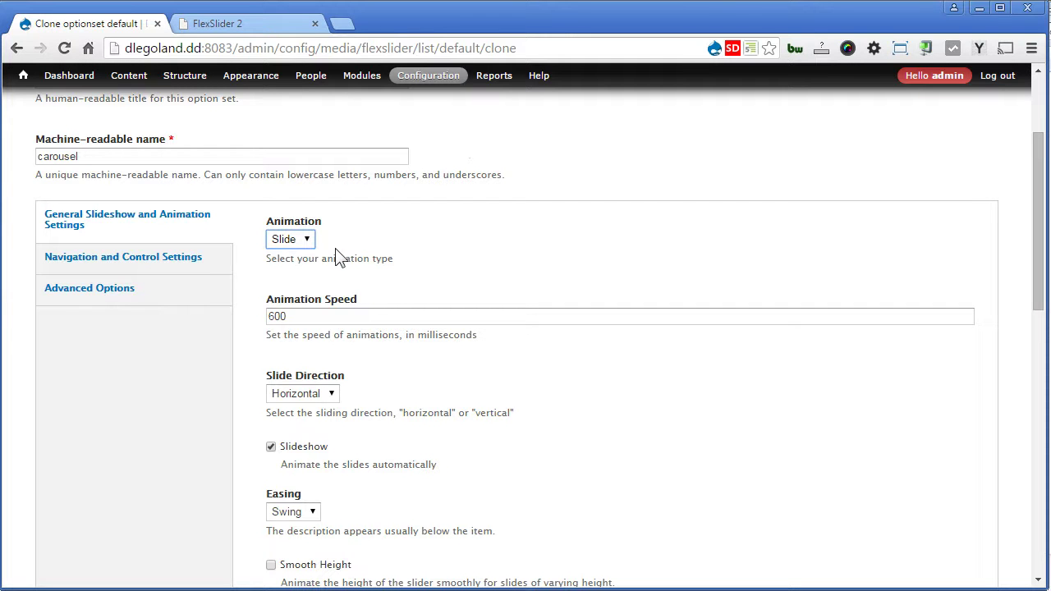
{"action": "left_click_drag", "start_coordinate": [1033, 232], "coordinate": [1029, 466]}
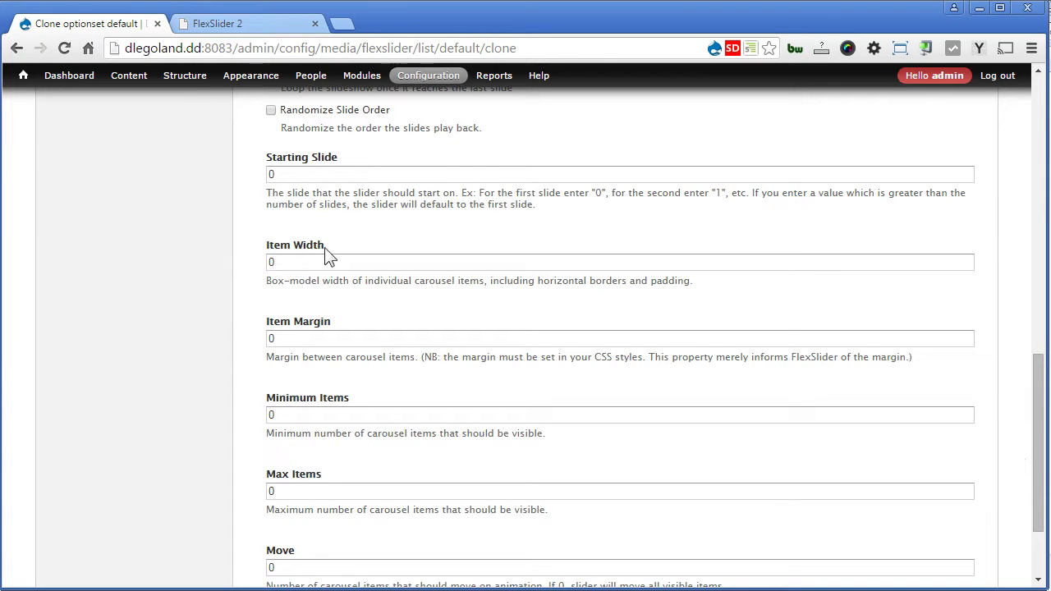
Step: Find the carousel code values (itemWidth 210, itemMargin 5) in FlexSlider 2's thumbnail-slider example
{"action": "left_click", "coordinate": [247, 23]}
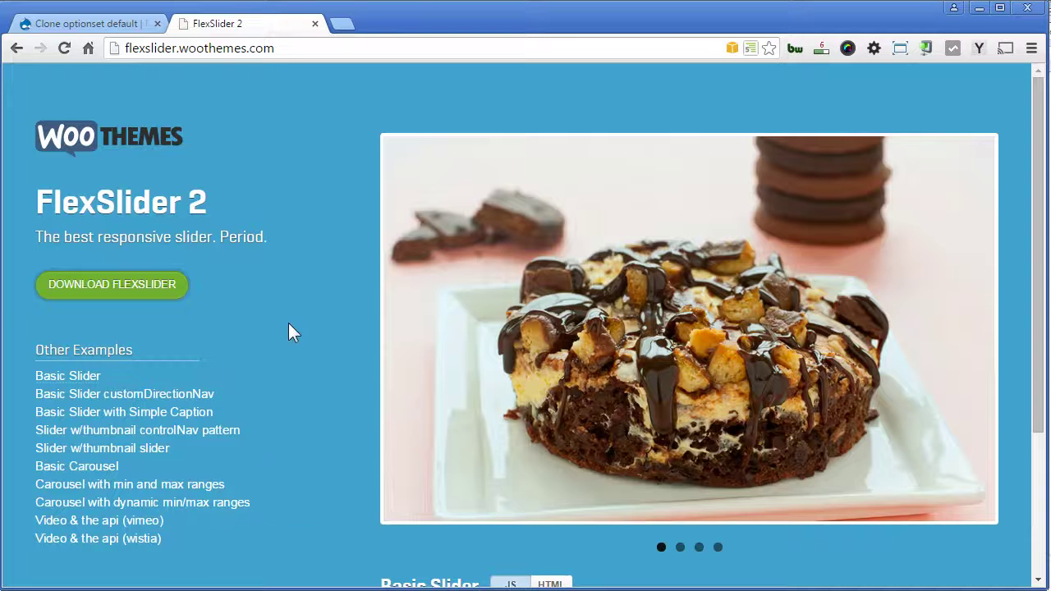
{"action": "left_click", "coordinate": [143, 449]}
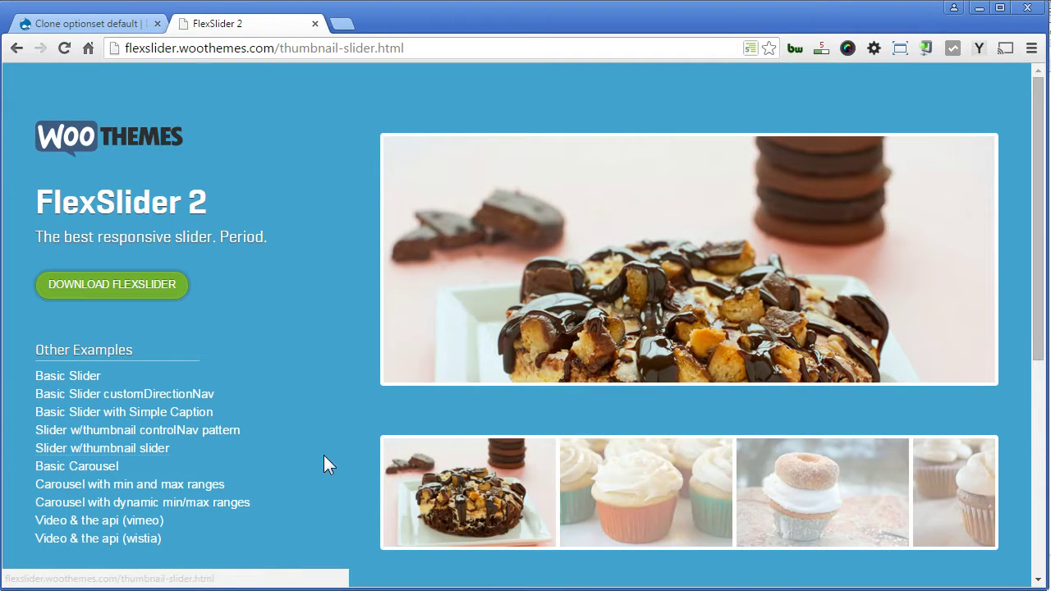
{"action": "left_click_drag", "start_coordinate": [1040, 284], "coordinate": [1010, 534]}
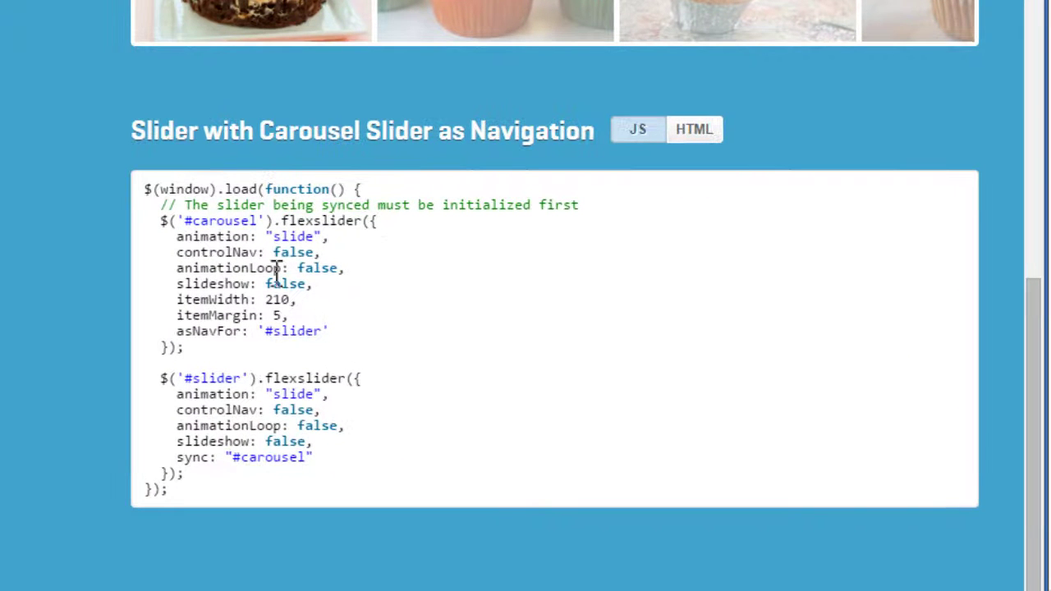
{"action": "left_click_drag", "start_coordinate": [325, 331], "coordinate": [158, 238]}
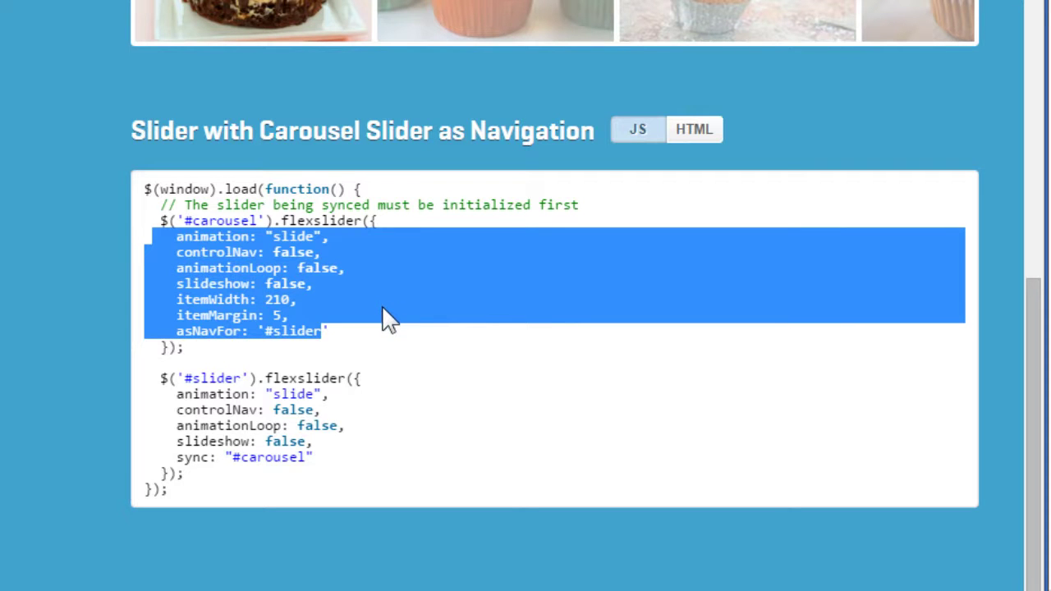
{"action": "left_click", "coordinate": [368, 335]}
{"action": "left_click_drag", "start_coordinate": [176, 300], "coordinate": [316, 300]}
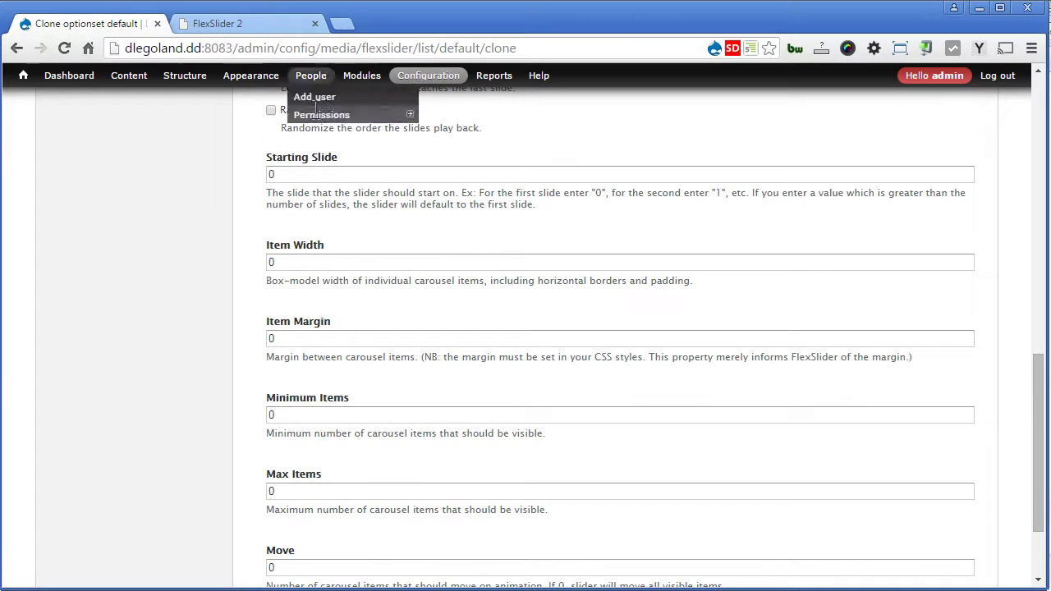
Step: Set the Carousel option set's Item Width to 210
{"action": "double_click", "coordinate": [308, 263]}
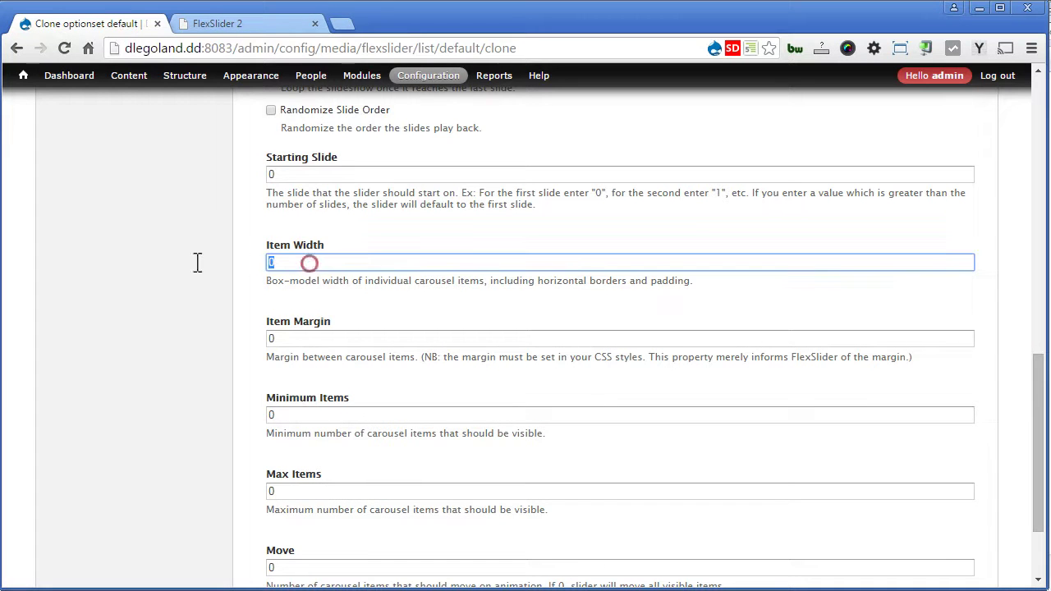
{"action": "type", "text": "210"}
{"action": "double_click", "coordinate": [271, 338]}
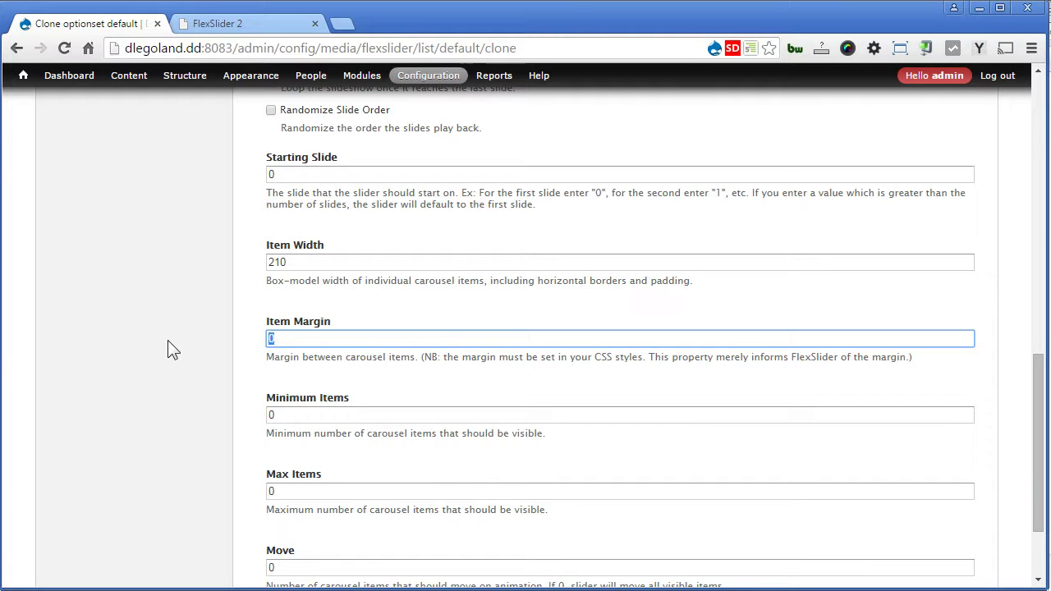
{"action": "scroll", "coordinate": [162, 329], "scroll_direction": "up", "scroll_amount": 15}
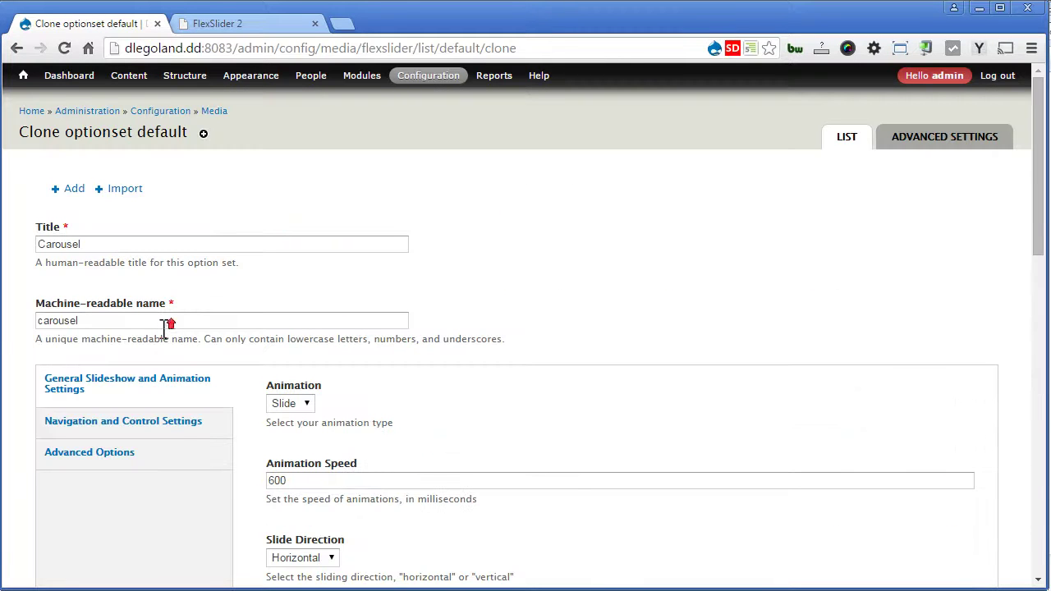
Step: Turn Paging Controls off and save the new carousel option set
{"action": "left_click", "coordinate": [92, 423]}
{"action": "scroll", "coordinate": [10, 433], "scroll_direction": "down", "scroll_amount": 1}
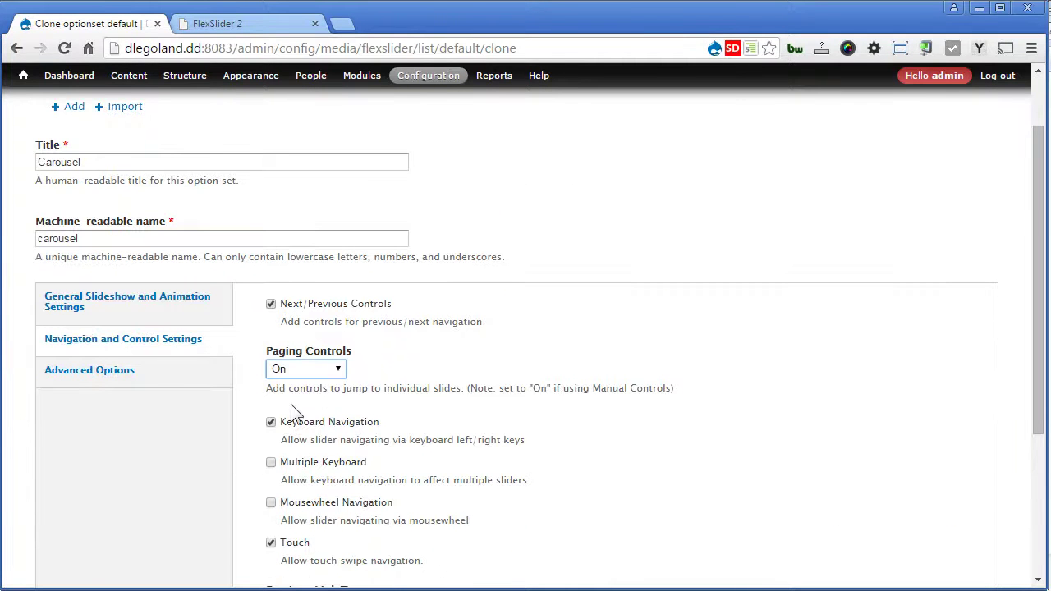
{"action": "left_click", "coordinate": [333, 370]}
{"action": "left_click", "coordinate": [304, 385]}
{"action": "left_click_drag", "start_coordinate": [1041, 328], "coordinate": [1026, 545]}
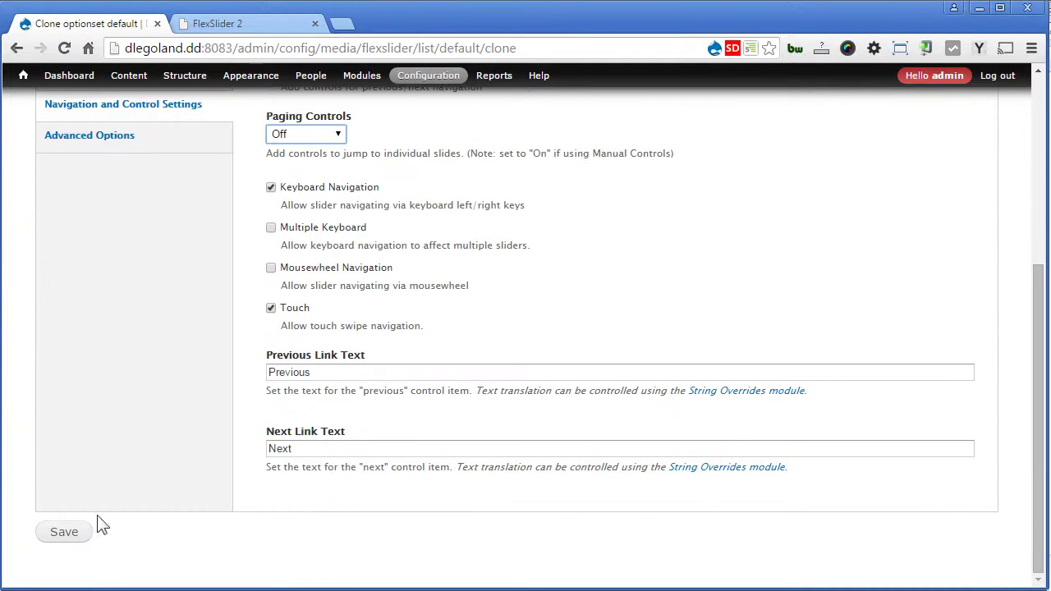
{"action": "left_click", "coordinate": [69, 536]}
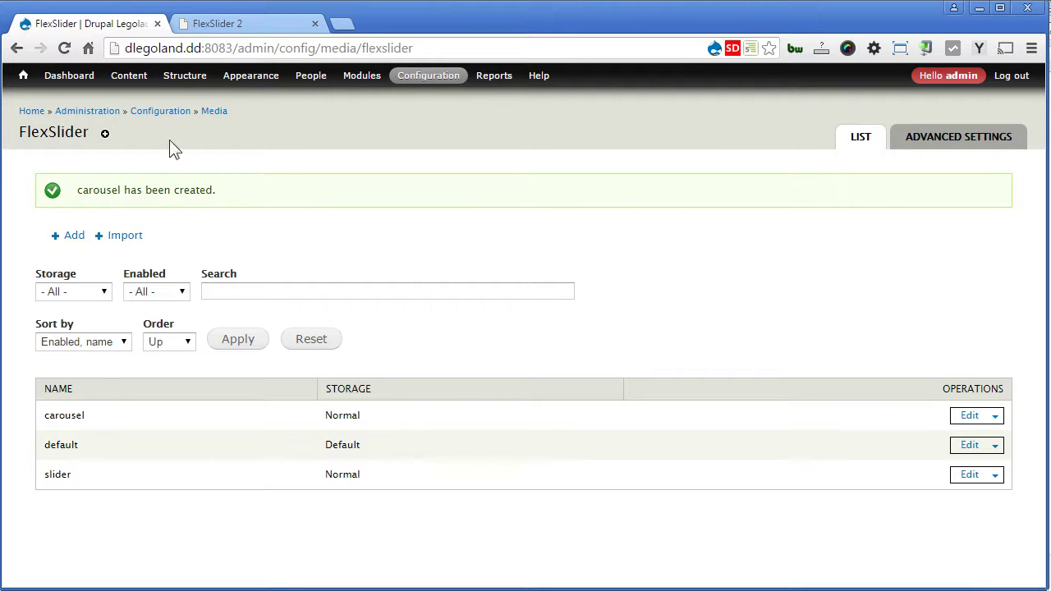
Step: Choose the Slider option set for the Slideshow (Content) view's Slider block
{"action": "mouse_move", "coordinate": [184, 76]}
{"action": "mouse_move", "coordinate": [201, 171]}
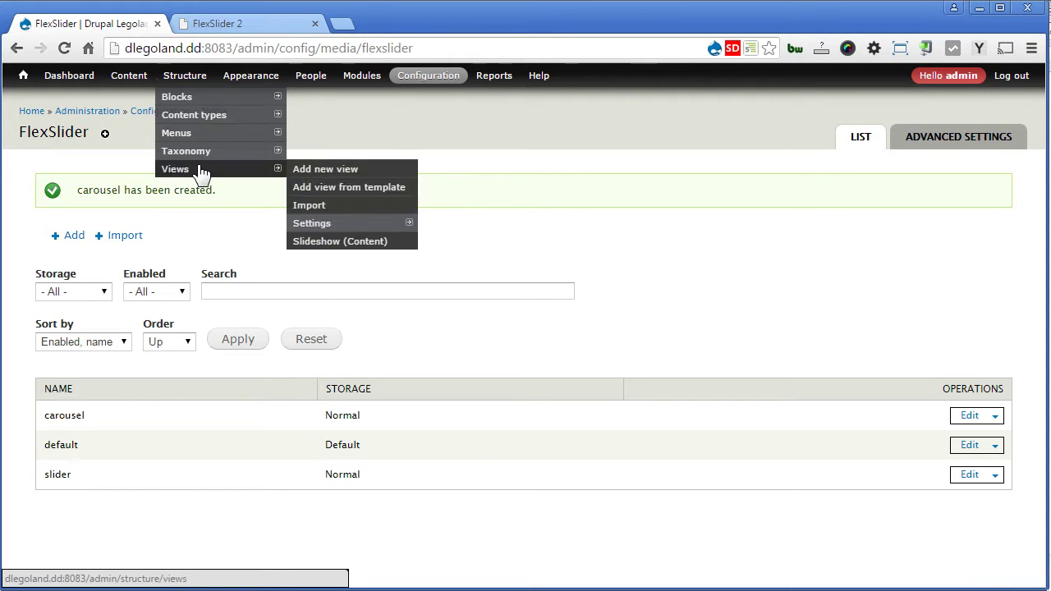
{"action": "left_click", "coordinate": [322, 243]}
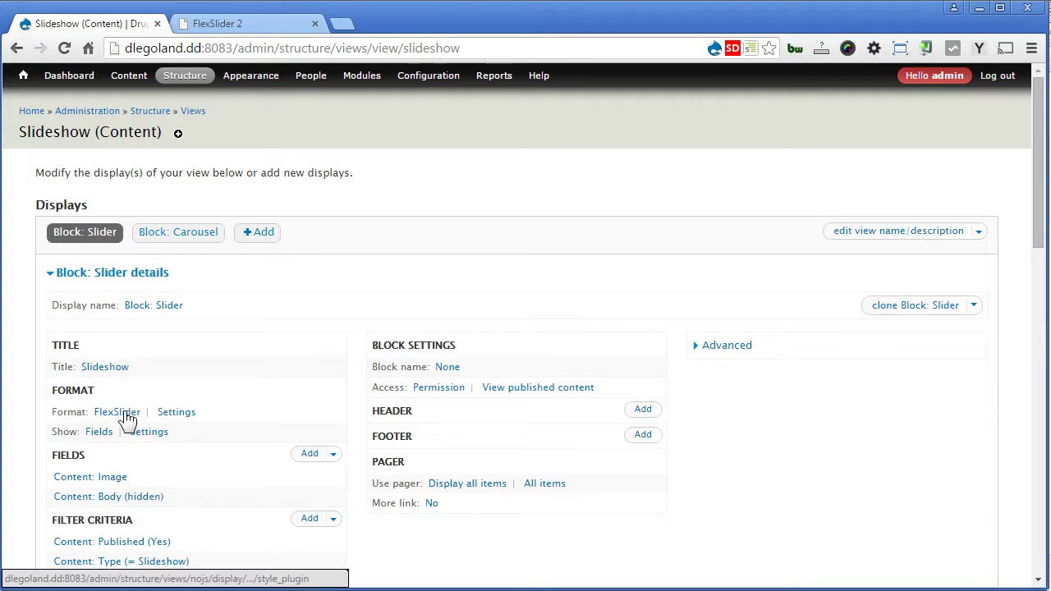
{"action": "left_click", "coordinate": [173, 412]}
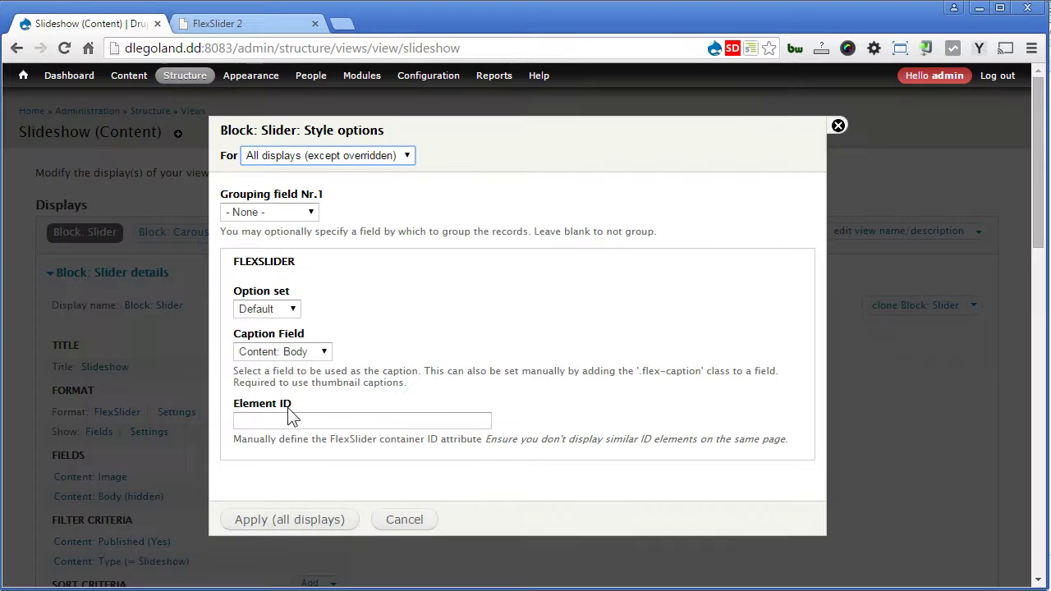
{"action": "left_click", "coordinate": [288, 310]}
{"action": "left_click", "coordinate": [269, 340]}
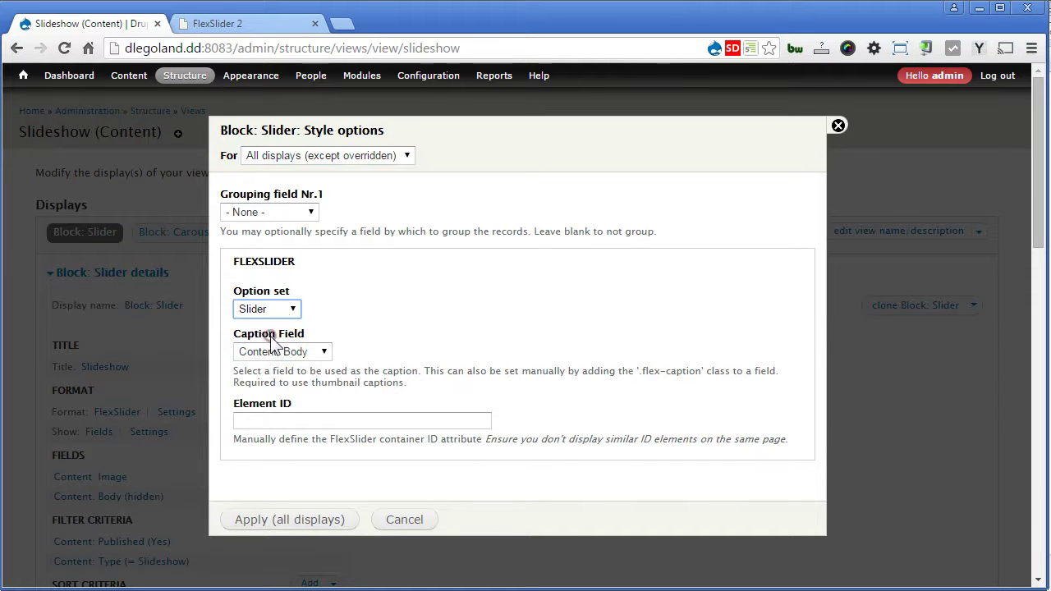
Step: Give the Slider block element ID 'slider' as a block-only override, then open Block: Carousel
{"action": "left_click", "coordinate": [281, 421]}
{"action": "type", "text": "slider"}
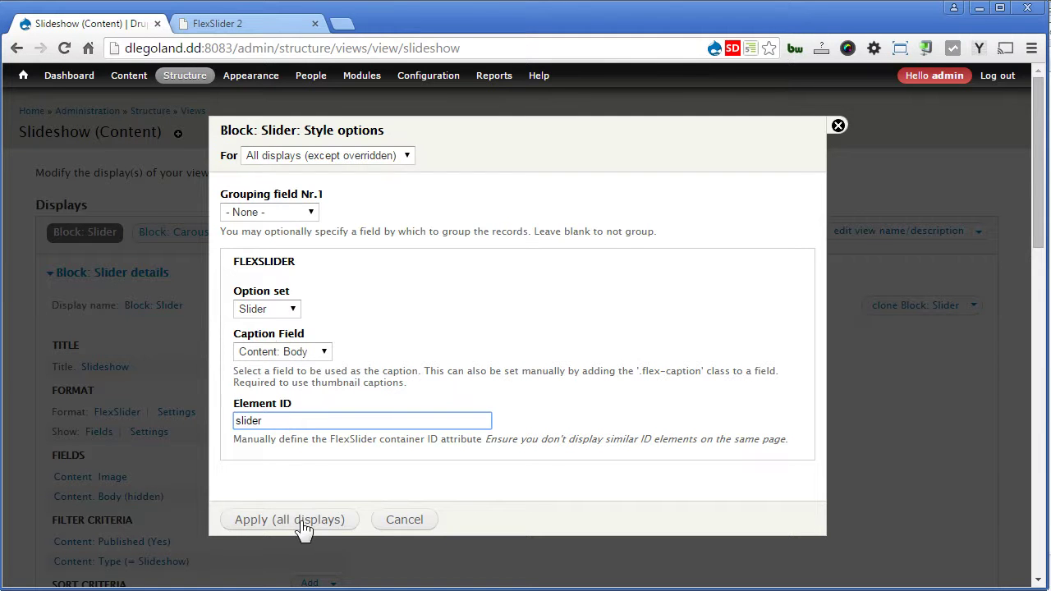
{"action": "left_click", "coordinate": [345, 156]}
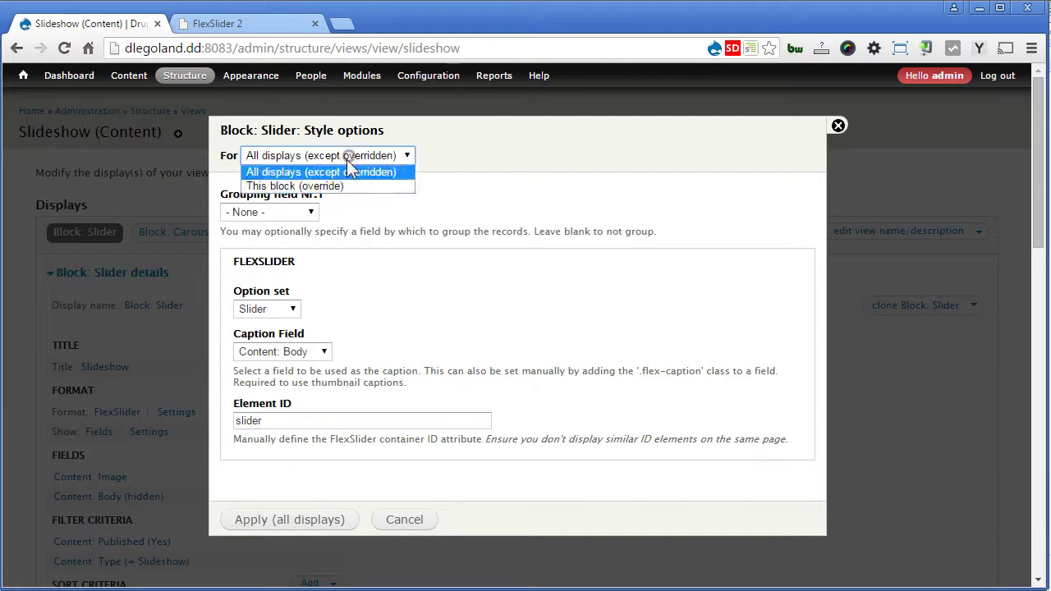
{"action": "left_click", "coordinate": [335, 185]}
{"action": "left_click", "coordinate": [284, 520]}
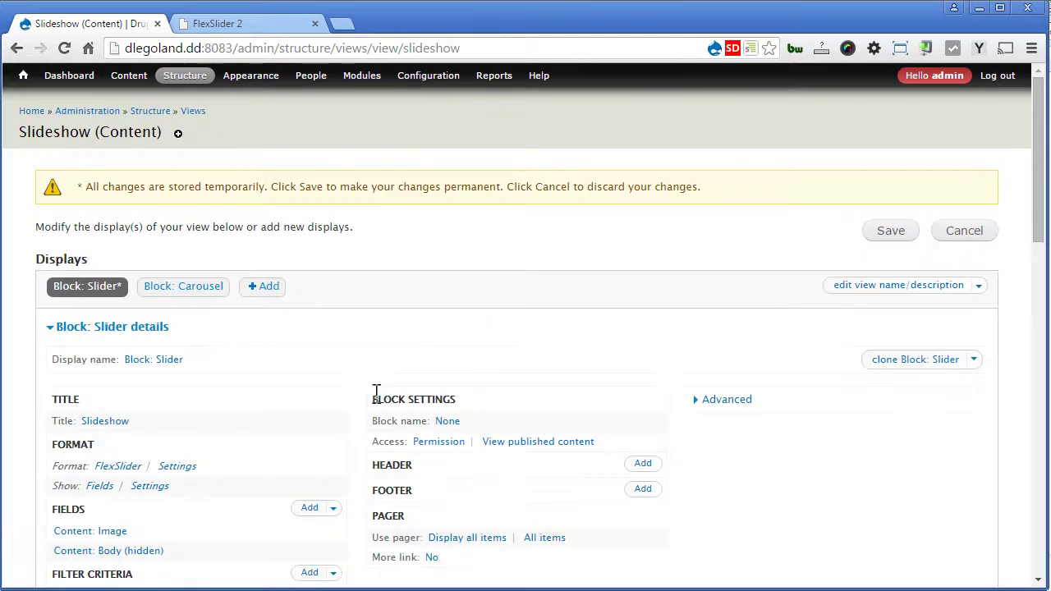
{"action": "left_click", "coordinate": [192, 289]}
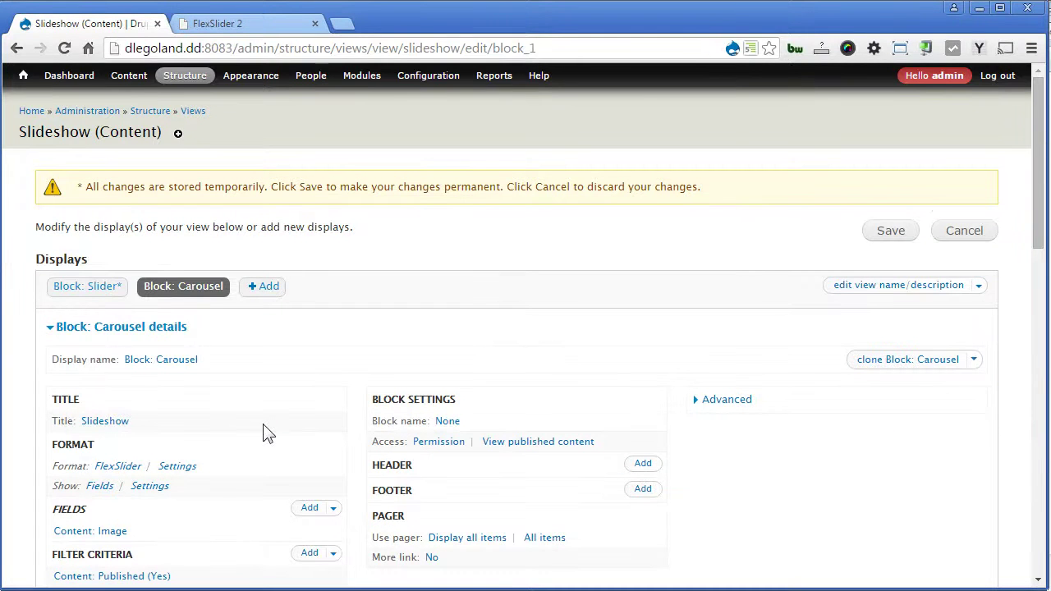
Step: Give Block: Carousel the Carousel option set with element ID 'carousel' and save the Slideshow view
{"action": "left_click", "coordinate": [175, 468]}
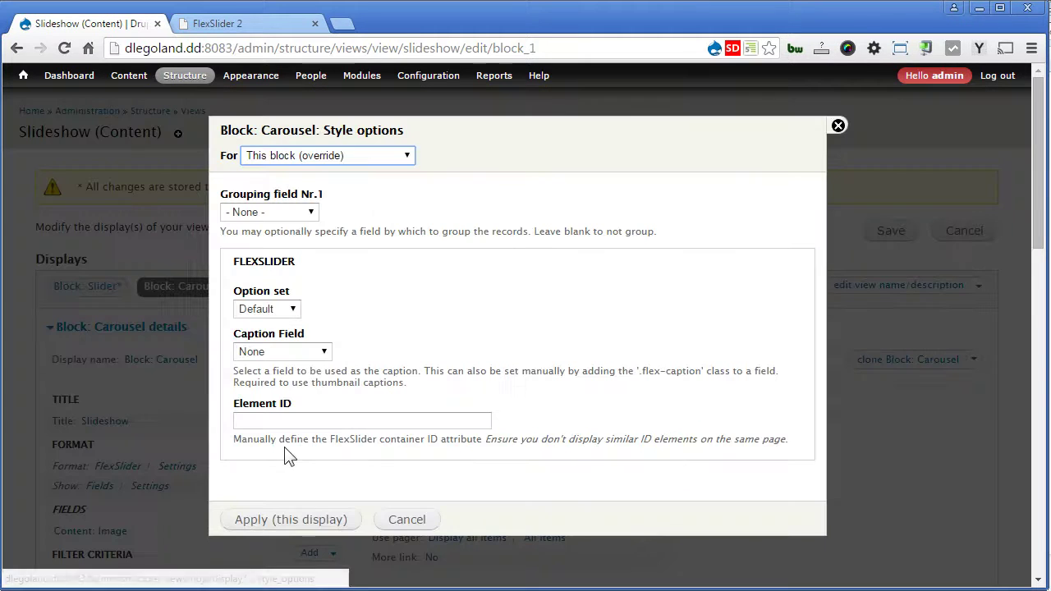
{"action": "left_click", "coordinate": [284, 309]}
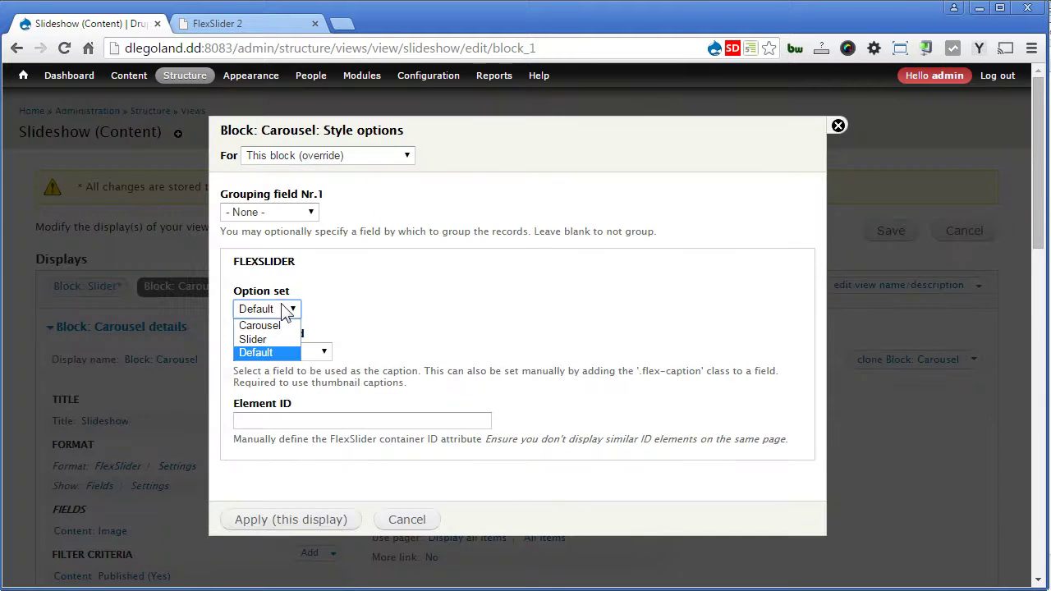
{"action": "left_click", "coordinate": [272, 325]}
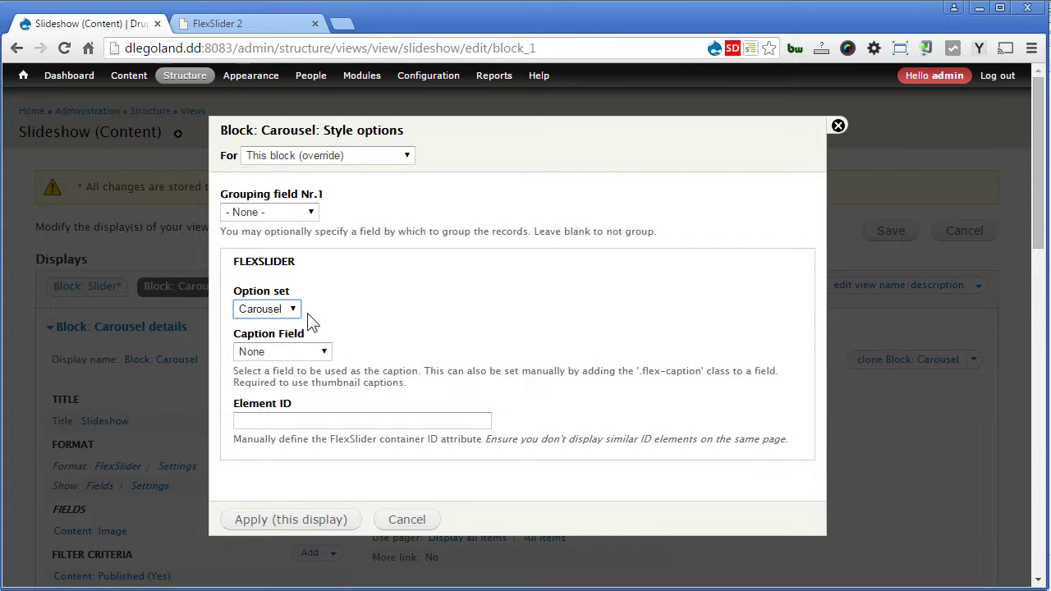
{"action": "left_click", "coordinate": [334, 422]}
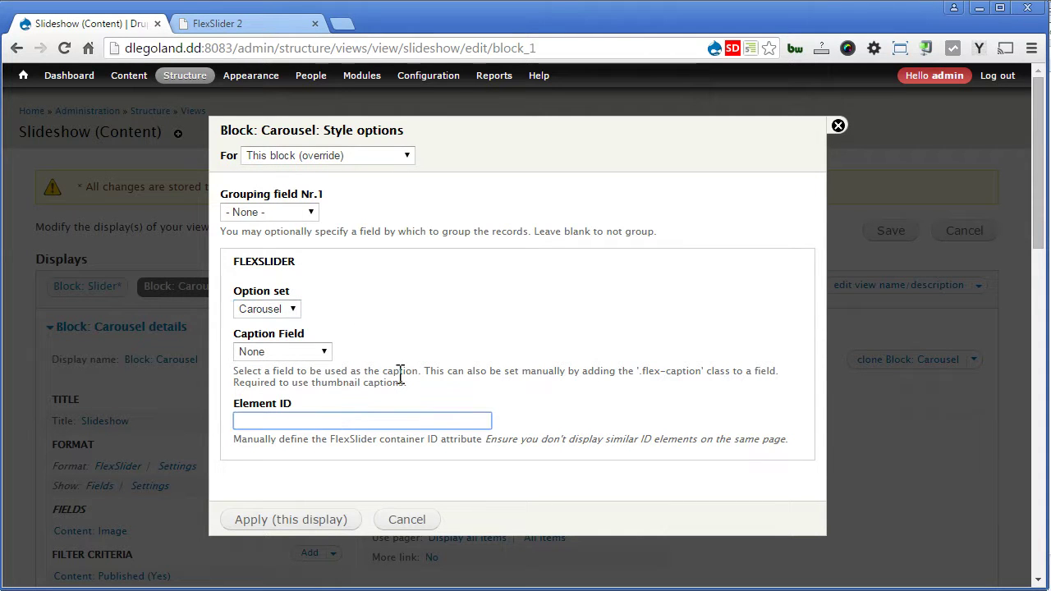
{"action": "type", "text": "carousel"}
{"action": "left_click", "coordinate": [303, 520]}
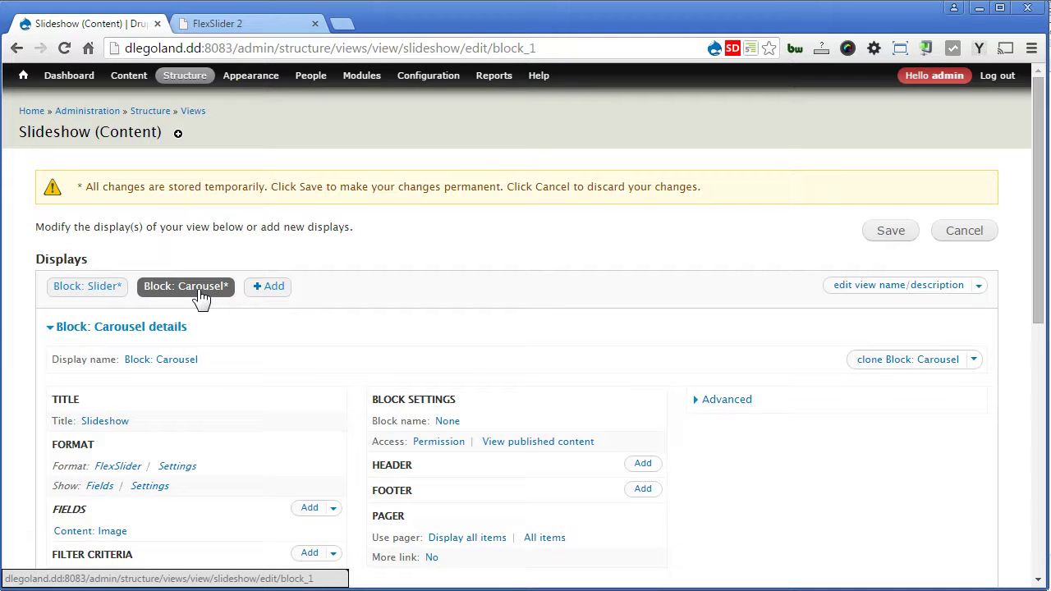
{"action": "left_click", "coordinate": [890, 232]}
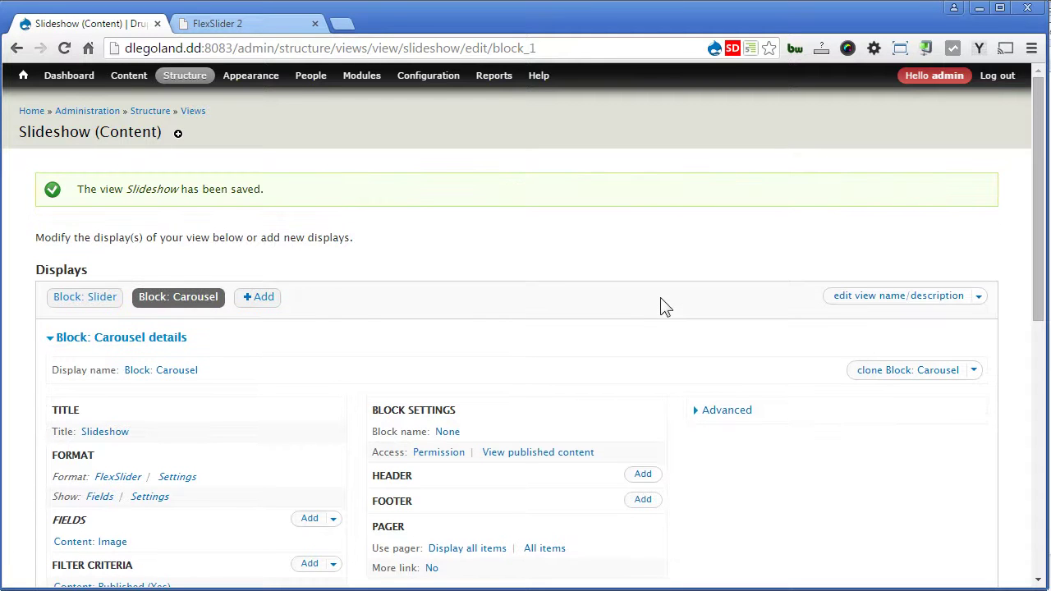
{"action": "key", "text": "alt+d"}
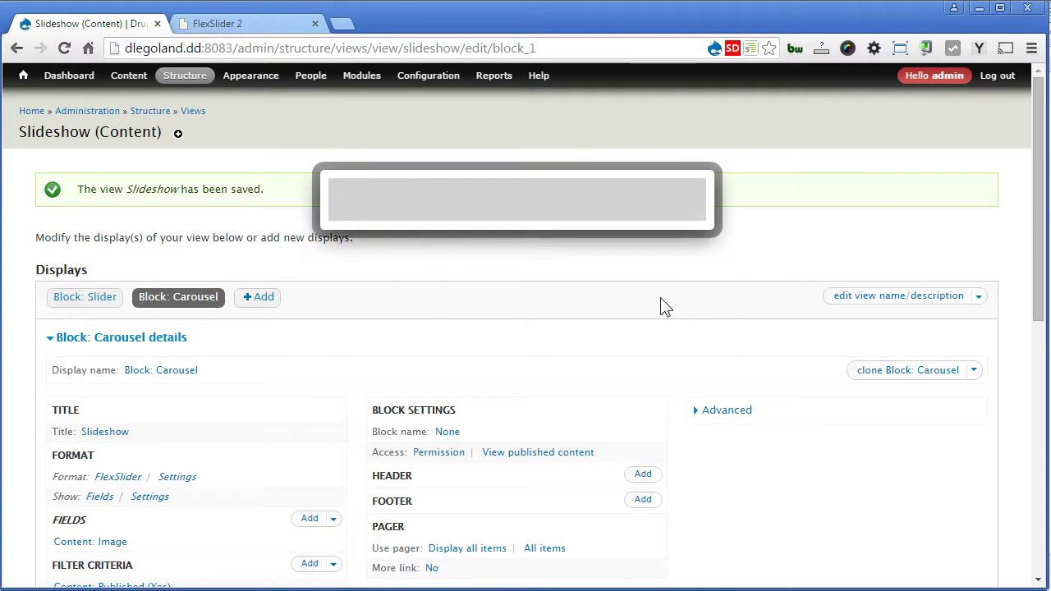
Step: Set the slider optionset's advanced Sync option to #carousel and save it
{"action": "type", "text": "flex"}
{"action": "key", "text": "Return"}
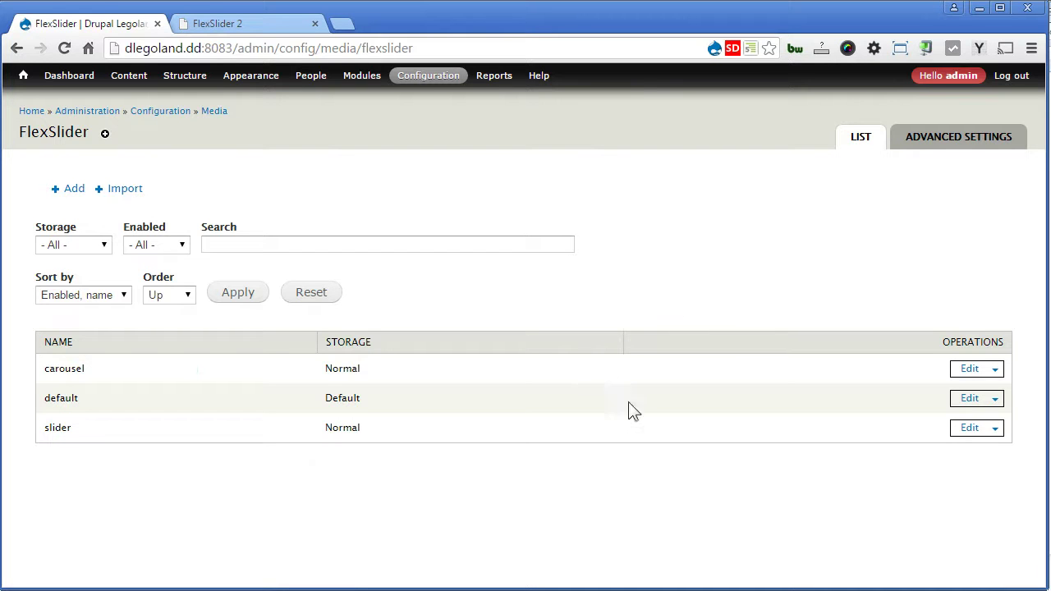
{"action": "left_click", "coordinate": [966, 428]}
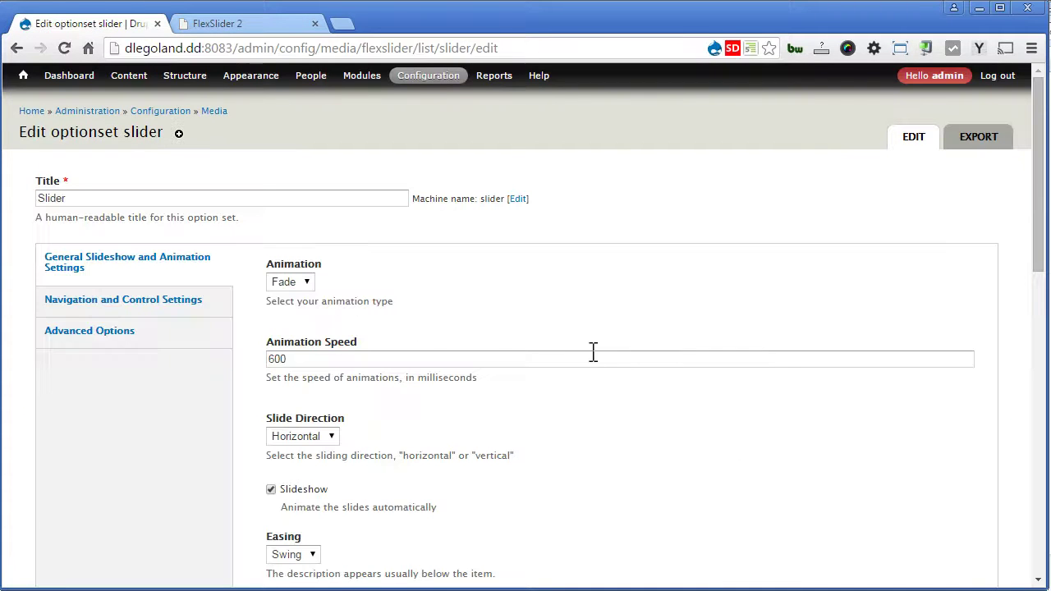
{"action": "left_click", "coordinate": [148, 335]}
{"action": "double_click", "coordinate": [78, 198]}
{"action": "left_click", "coordinate": [306, 434]}
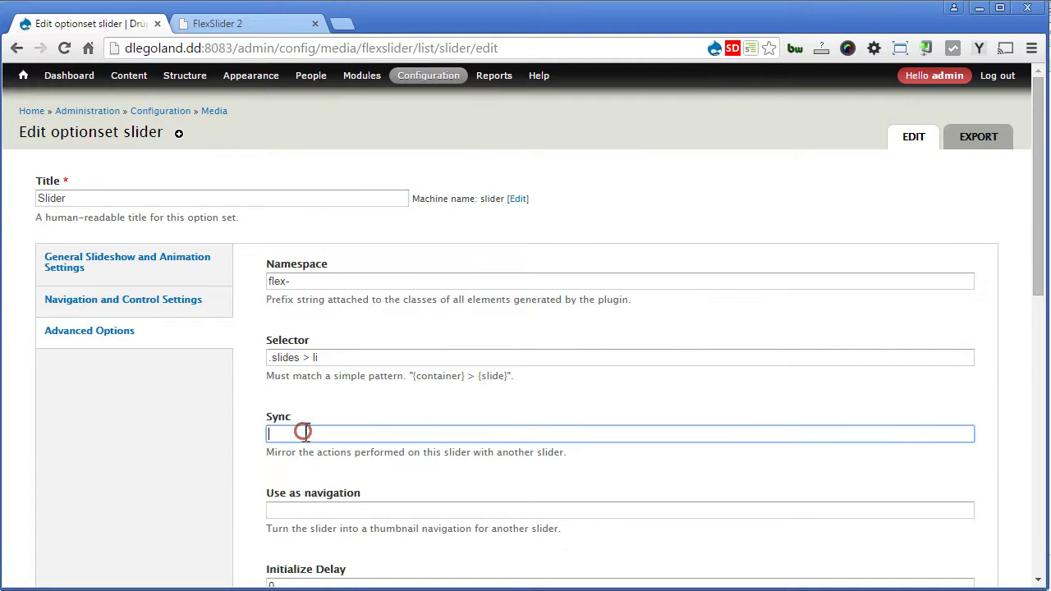
{"action": "type", "text": "#carousel"}
{"action": "left_click_drag", "start_coordinate": [1037, 260], "coordinate": [1033, 534]}
{"action": "left_click", "coordinate": [64, 532]}
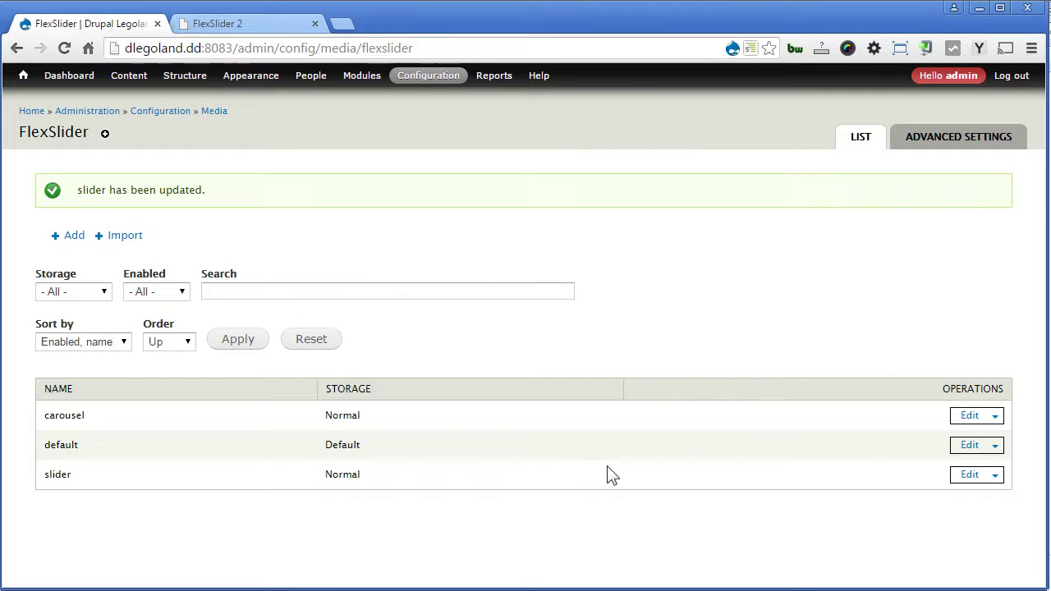
Step: Set the carousel optionset's 'Use as navigation' option to #slider and save it
{"action": "left_click_drag", "start_coordinate": [55, 415], "coordinate": [202, 420]}
{"action": "left_click", "coordinate": [966, 416]}
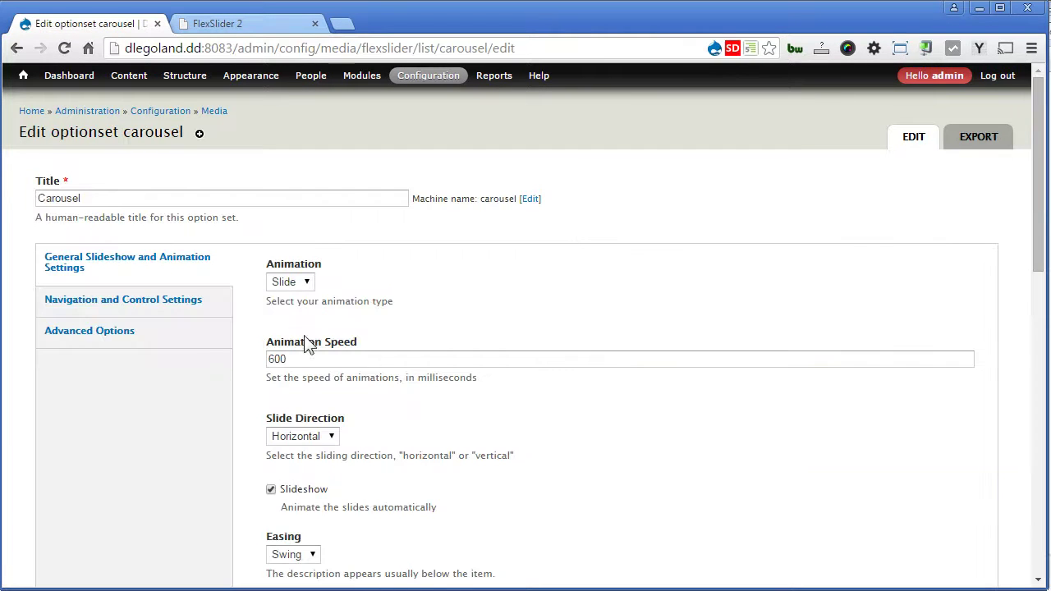
{"action": "left_click", "coordinate": [115, 331]}
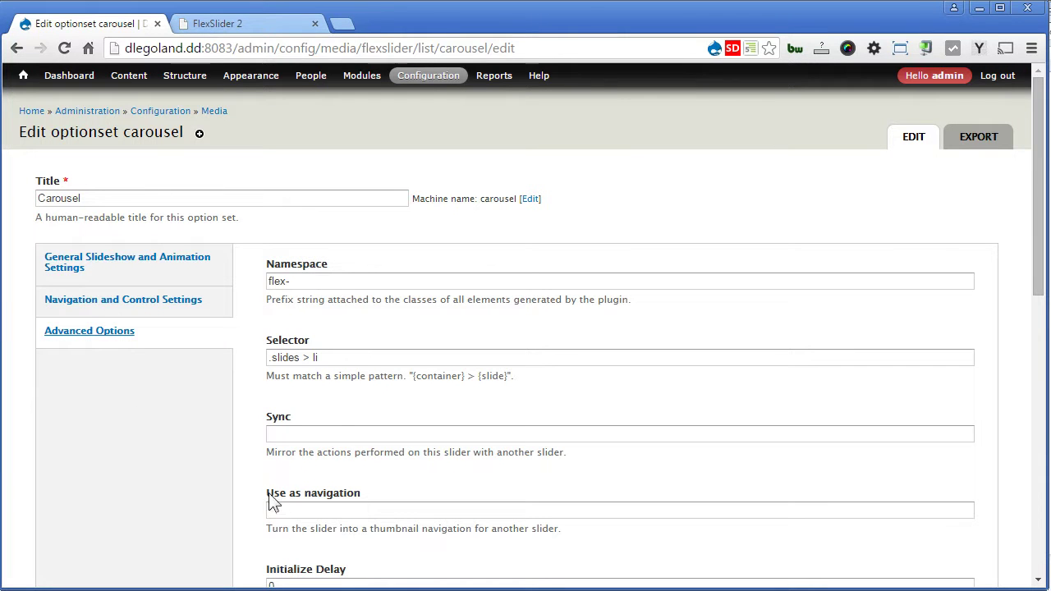
{"action": "left_click", "coordinate": [318, 509]}
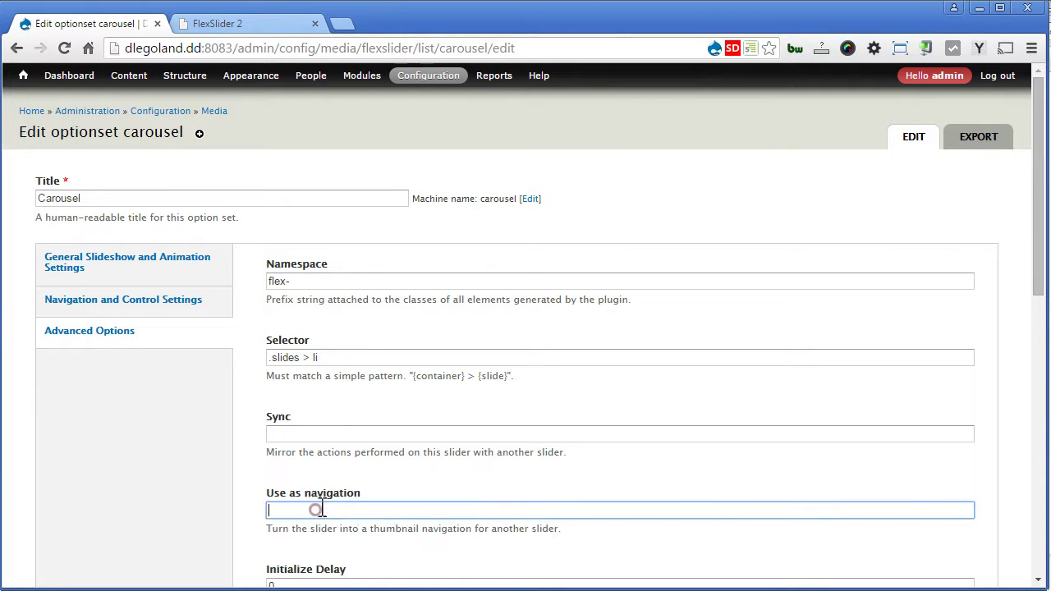
{"action": "type", "text": "#"}
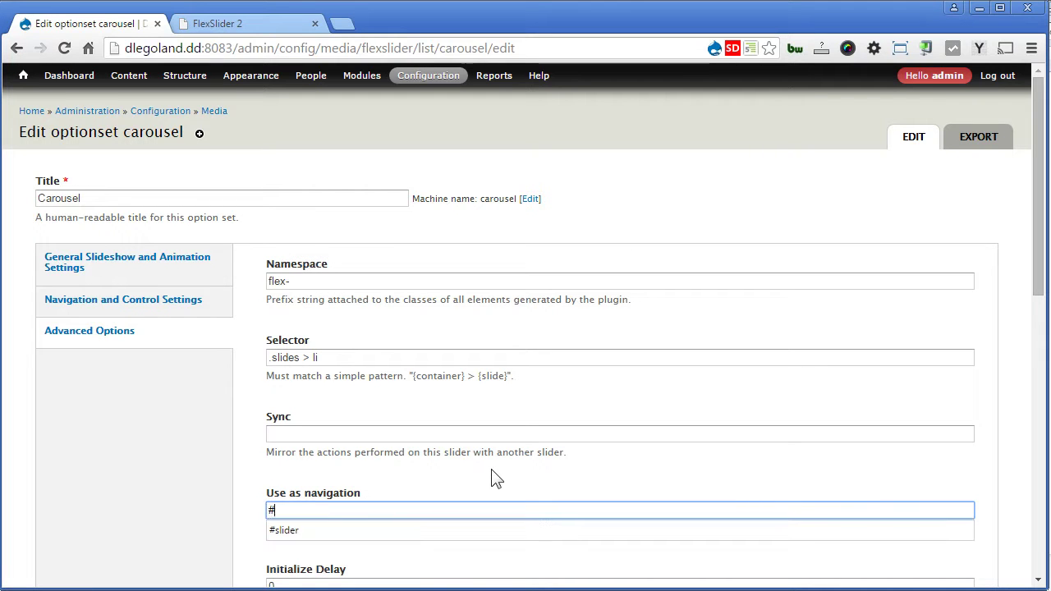
{"action": "type", "text": "slider"}
{"action": "left_click", "coordinate": [496, 479]}
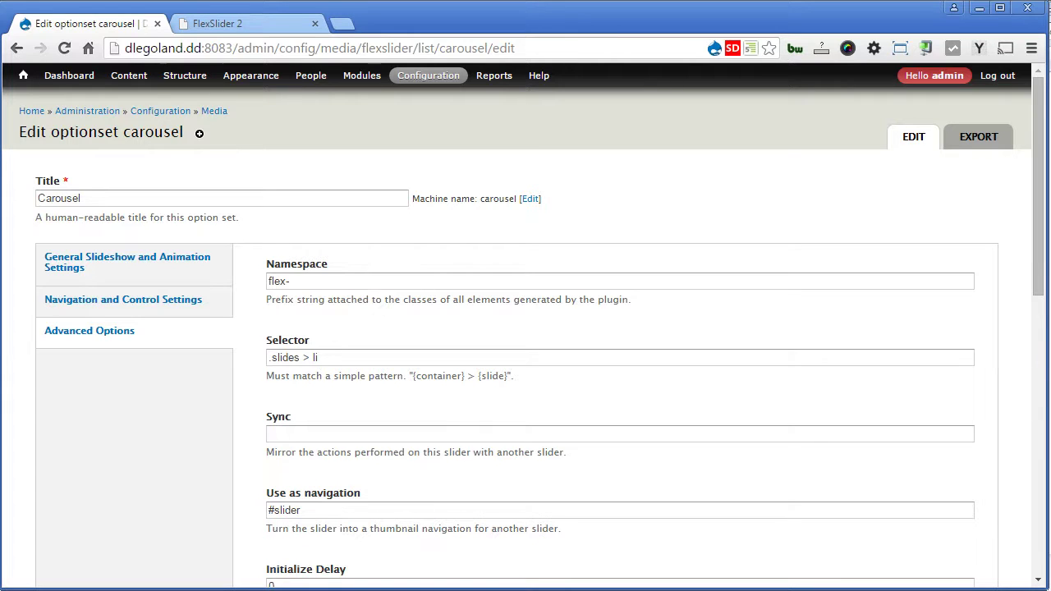
{"action": "left_click_drag", "start_coordinate": [1038, 261], "coordinate": [1038, 544]}
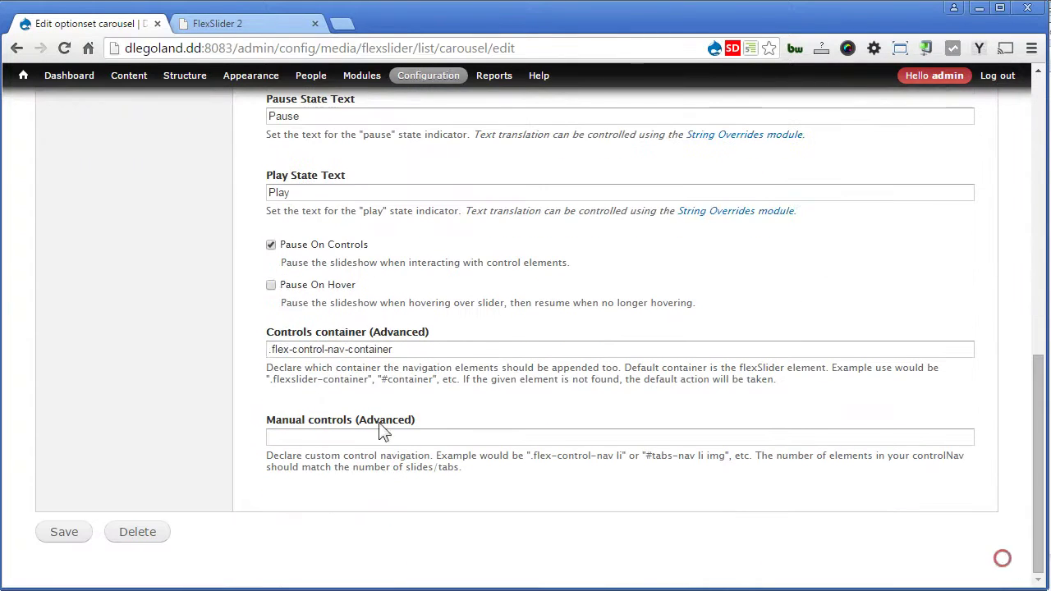
{"action": "left_click", "coordinate": [53, 541]}
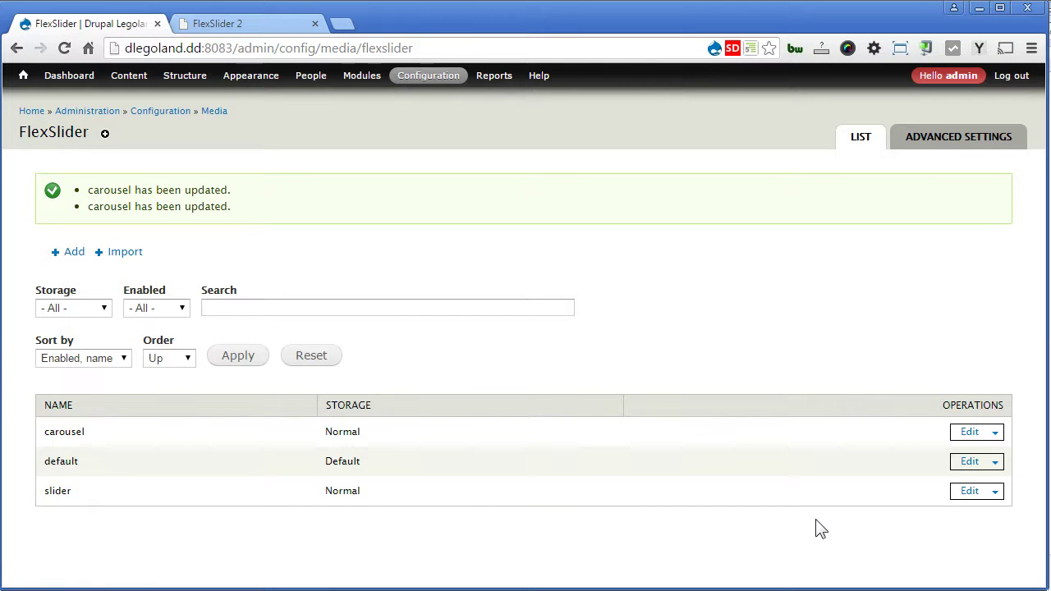
{"action": "left_click", "coordinate": [243, 23]}
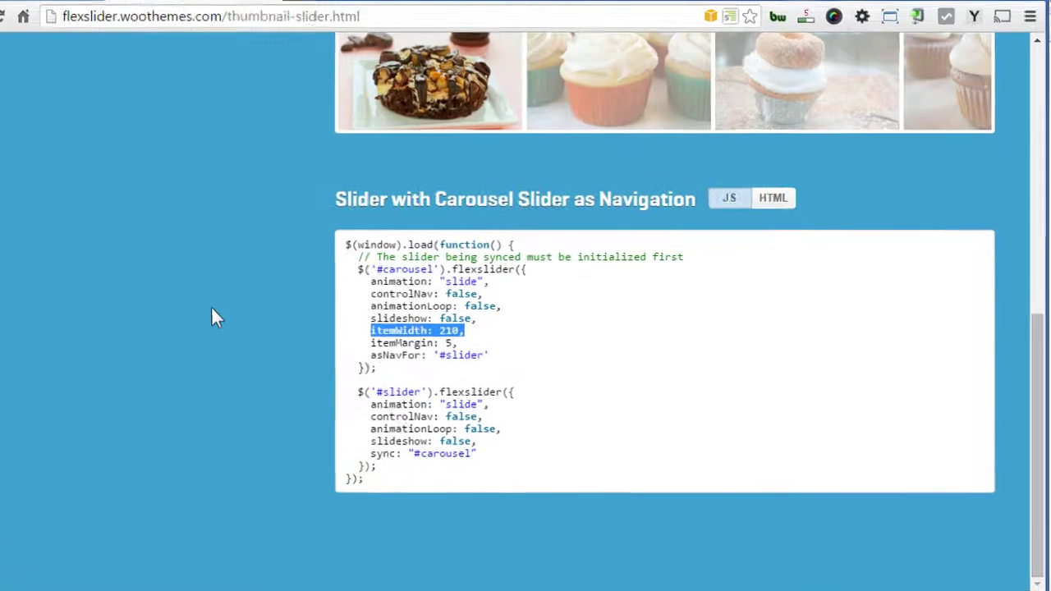
{"action": "left_click", "coordinate": [276, 349]}
{"action": "left_click_drag", "start_coordinate": [378, 269], "coordinate": [443, 269]}
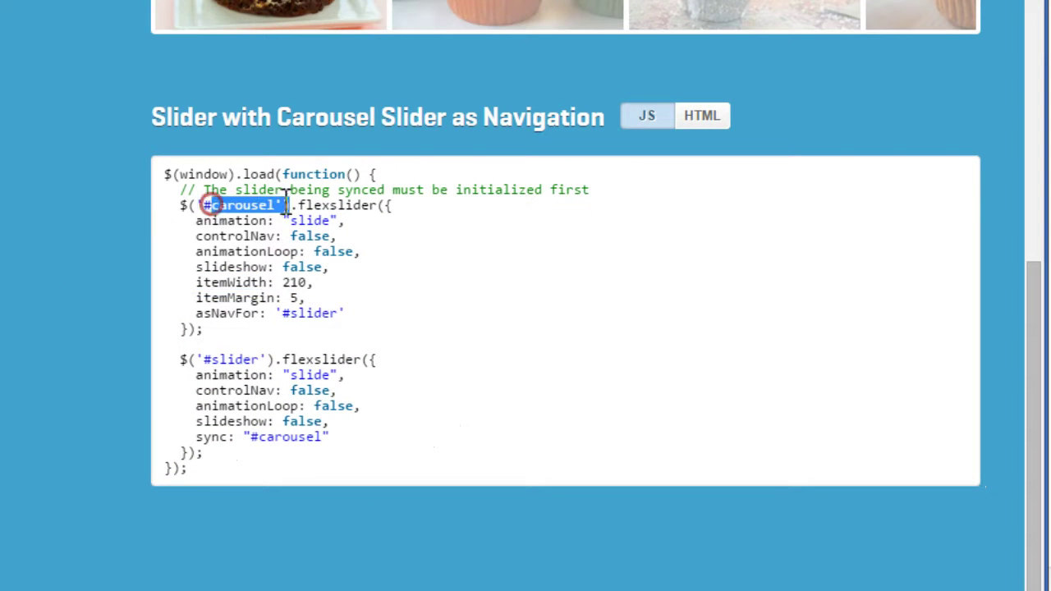
{"action": "left_click_drag", "start_coordinate": [286, 205], "coordinate": [292, 202]}
{"action": "left_click_drag", "start_coordinate": [195, 313], "coordinate": [341, 313]}
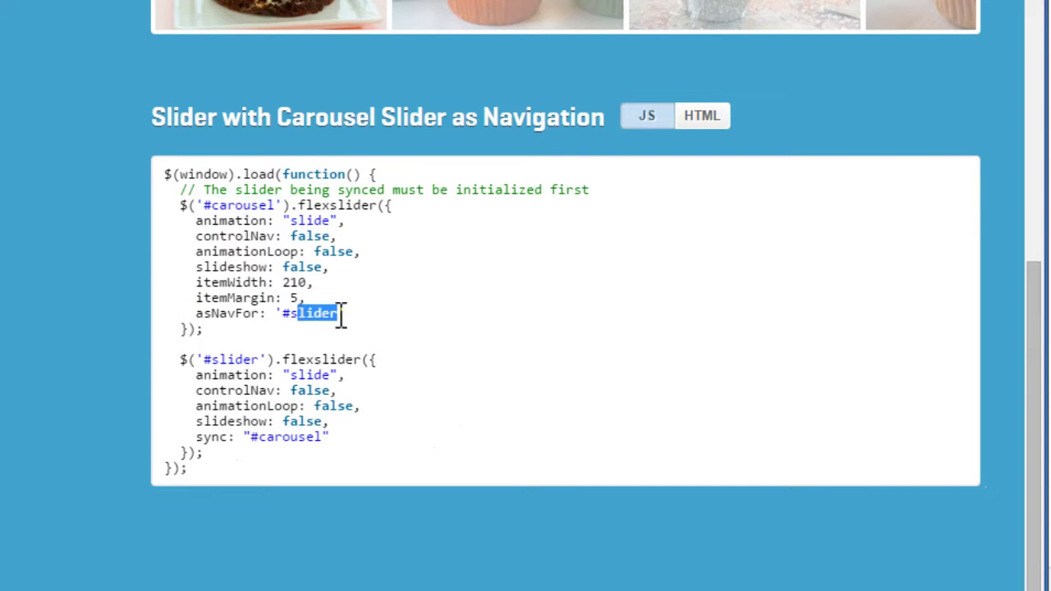
{"action": "left_click_drag", "start_coordinate": [203, 360], "coordinate": [258, 360]}
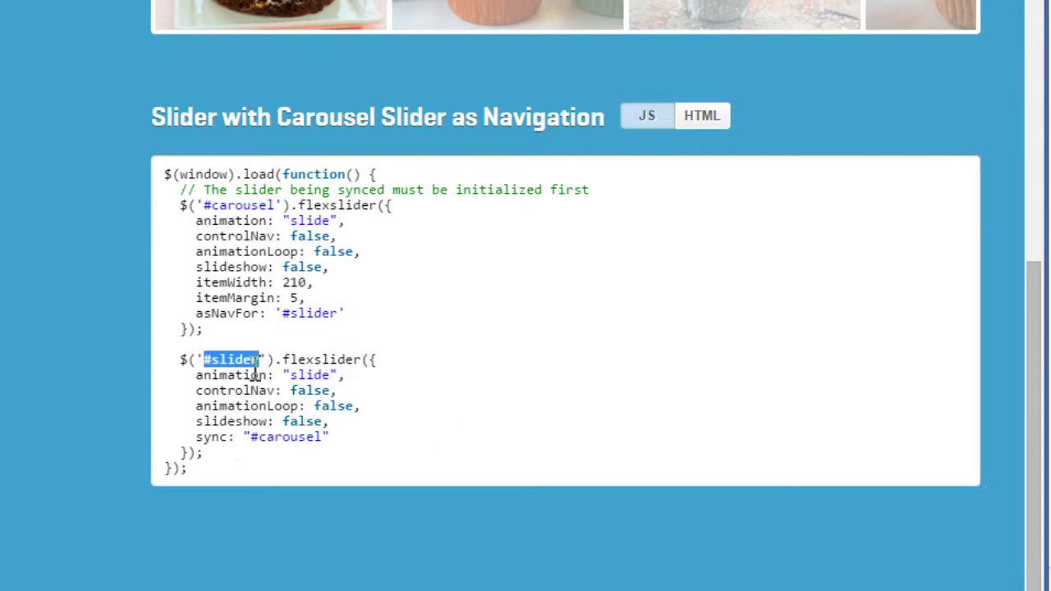
{"action": "left_click_drag", "start_coordinate": [195, 437], "coordinate": [352, 437]}
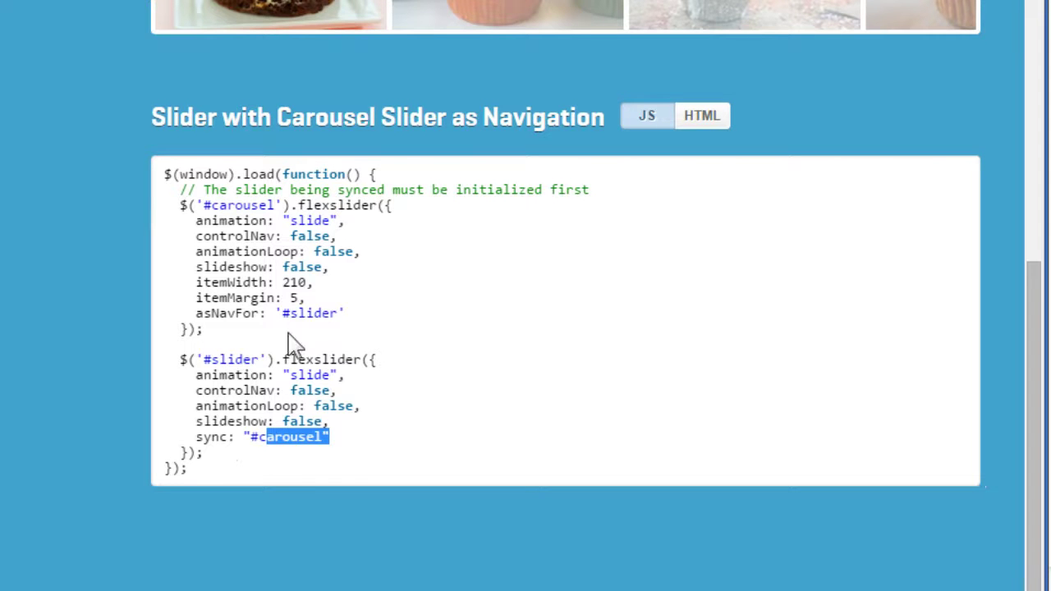
{"action": "left_click_drag", "start_coordinate": [191, 313], "coordinate": [270, 314]}
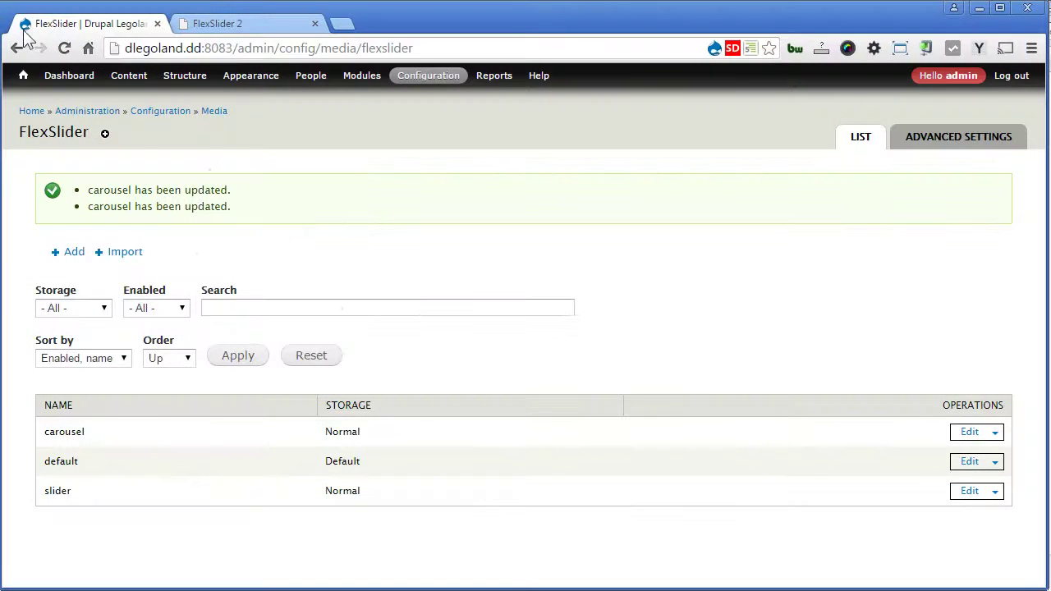
Step: On the homepage, click carousel thumbnails to bring up the sunflower and mountain slides
{"action": "left_click", "coordinate": [23, 75]}
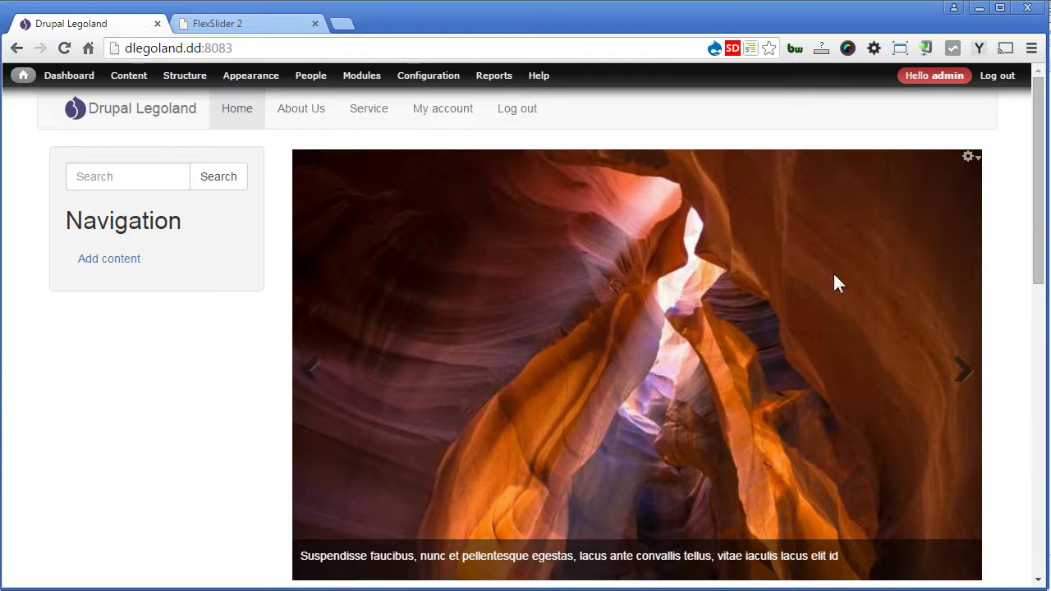
{"action": "left_click_drag", "start_coordinate": [1035, 209], "coordinate": [1047, 322]}
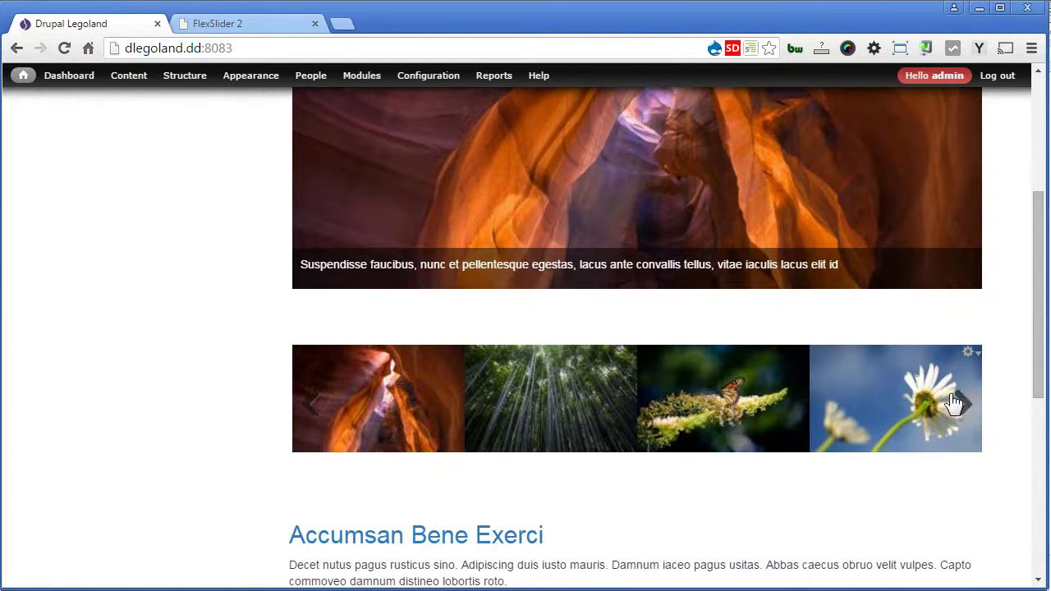
{"action": "left_click", "coordinate": [961, 409]}
{"action": "left_click", "coordinate": [701, 387]}
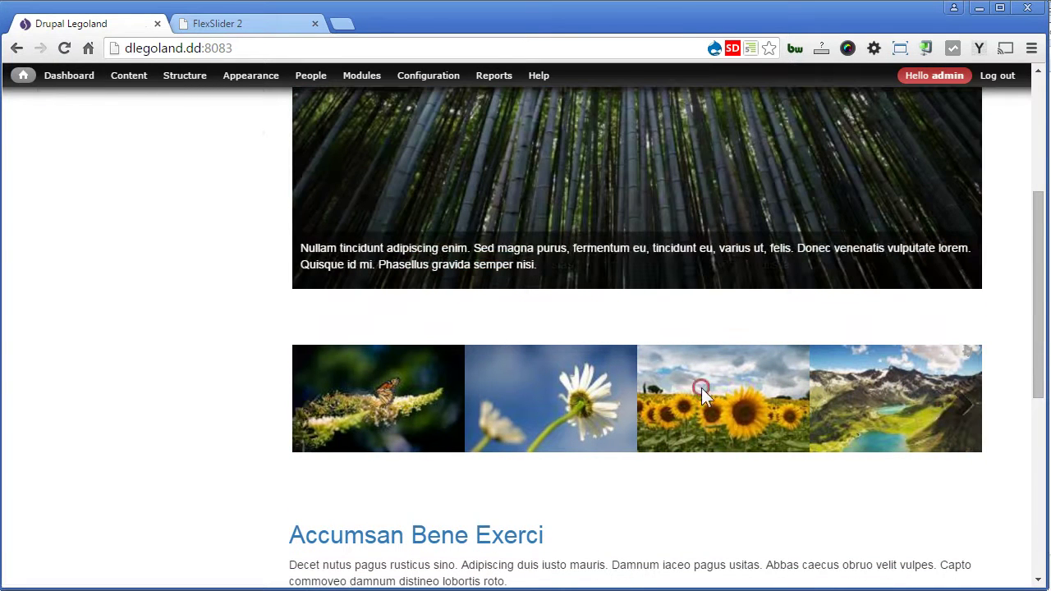
{"action": "left_click", "coordinate": [875, 387]}
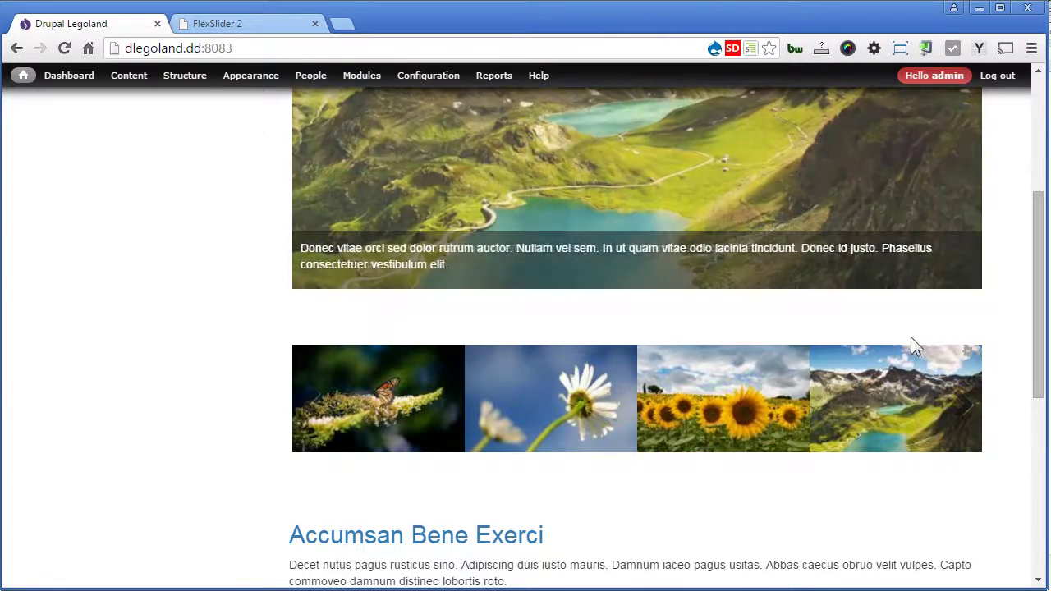
Step: Advance the main slideshow three slides to check the carousel follows along
{"action": "scroll", "coordinate": [1014, 246], "scroll_direction": "up", "scroll_amount": 2}
{"action": "left_click", "coordinate": [966, 254]}
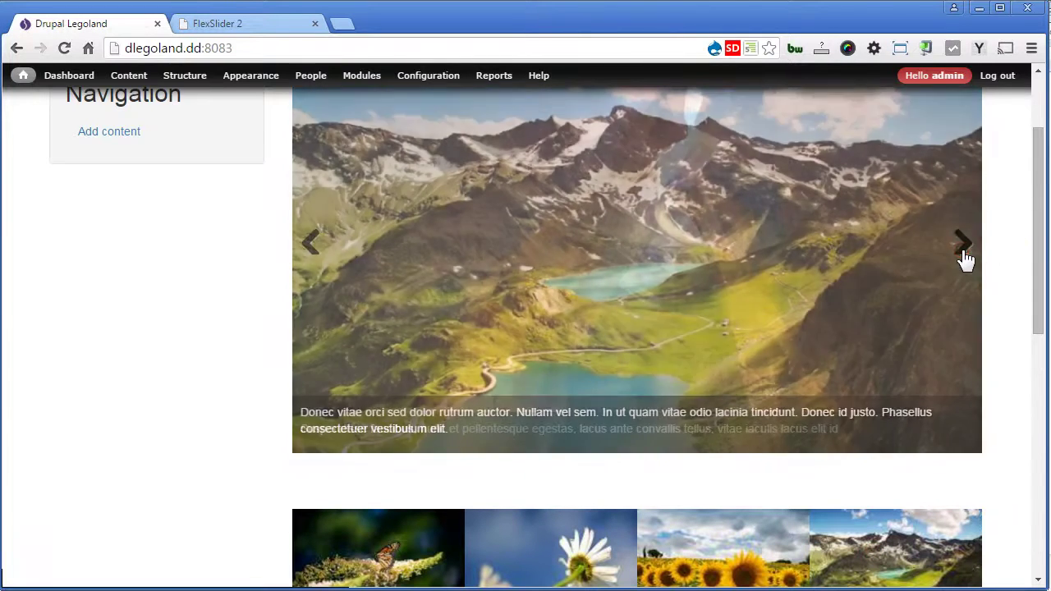
{"action": "left_click", "coordinate": [966, 258]}
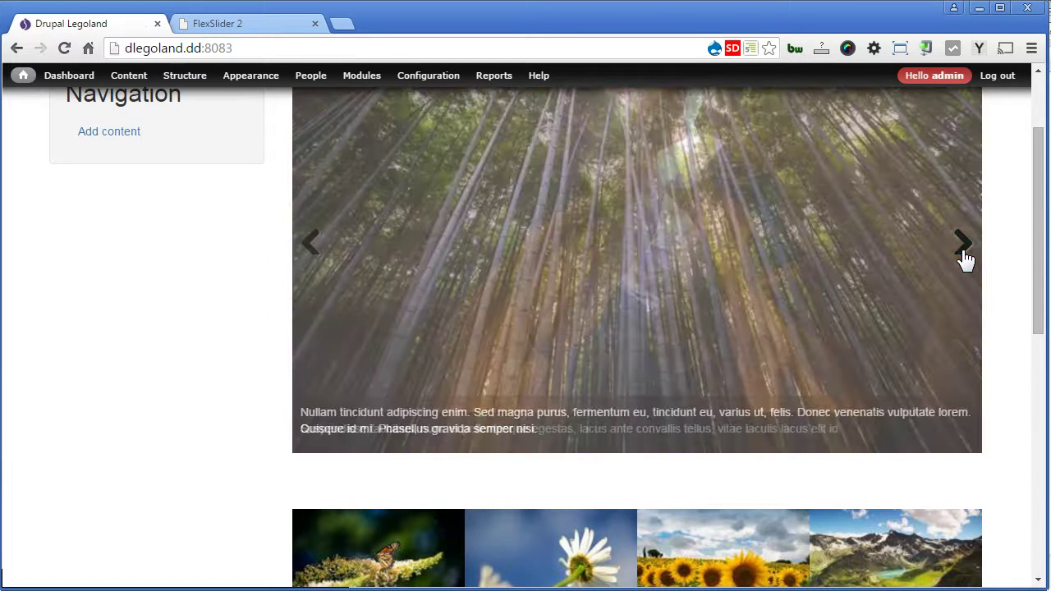
{"action": "left_click", "coordinate": [966, 259]}
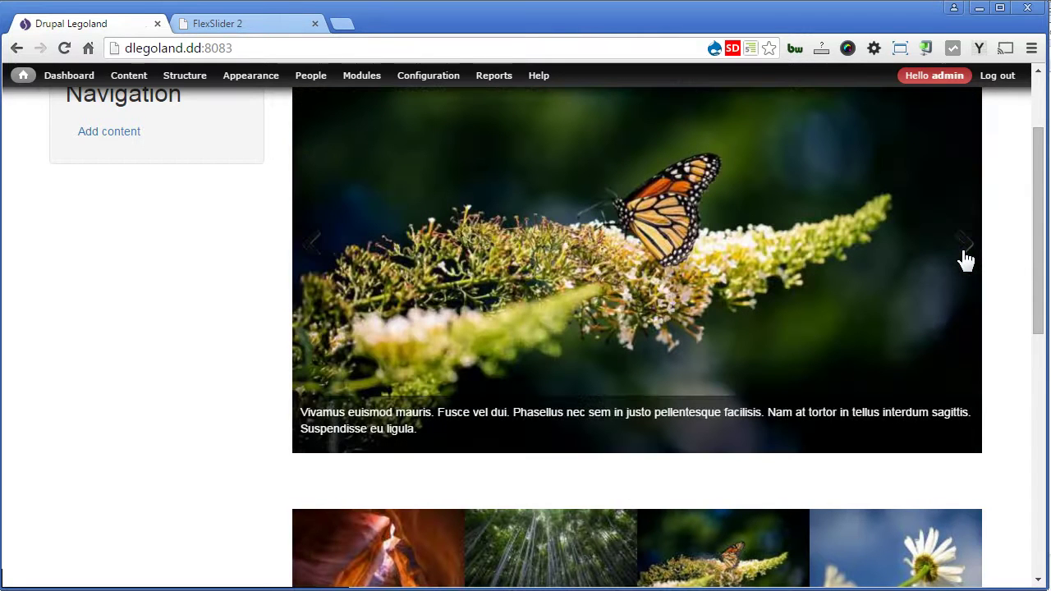
{"action": "left_click_drag", "start_coordinate": [1037, 247], "coordinate": [1041, 312]}
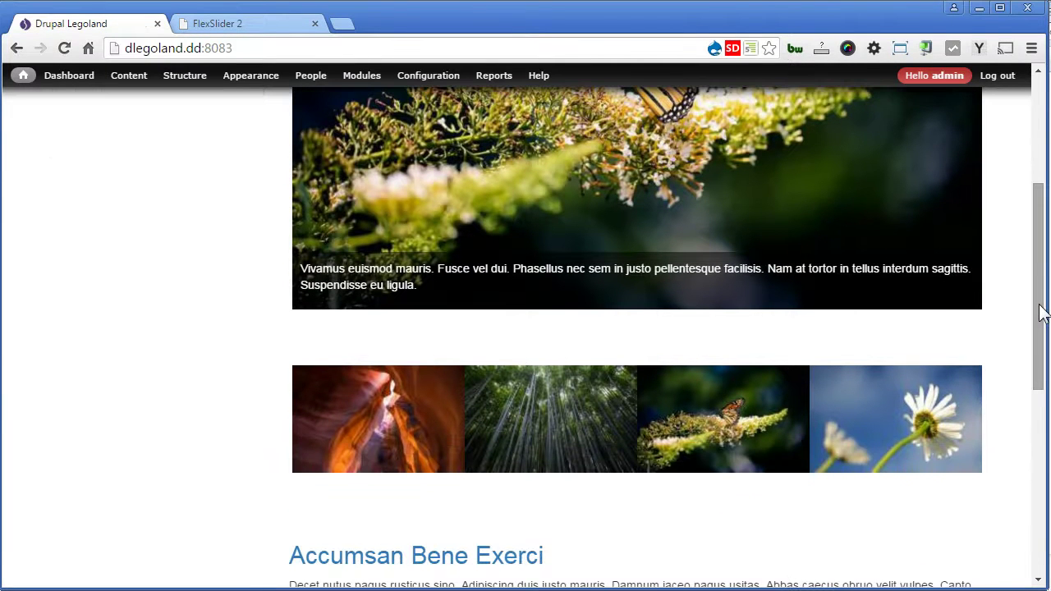
Step: Return to the FlexSlider settings page via the 'fl' quick admin search
{"action": "mouse_move", "coordinate": [831, 411]}
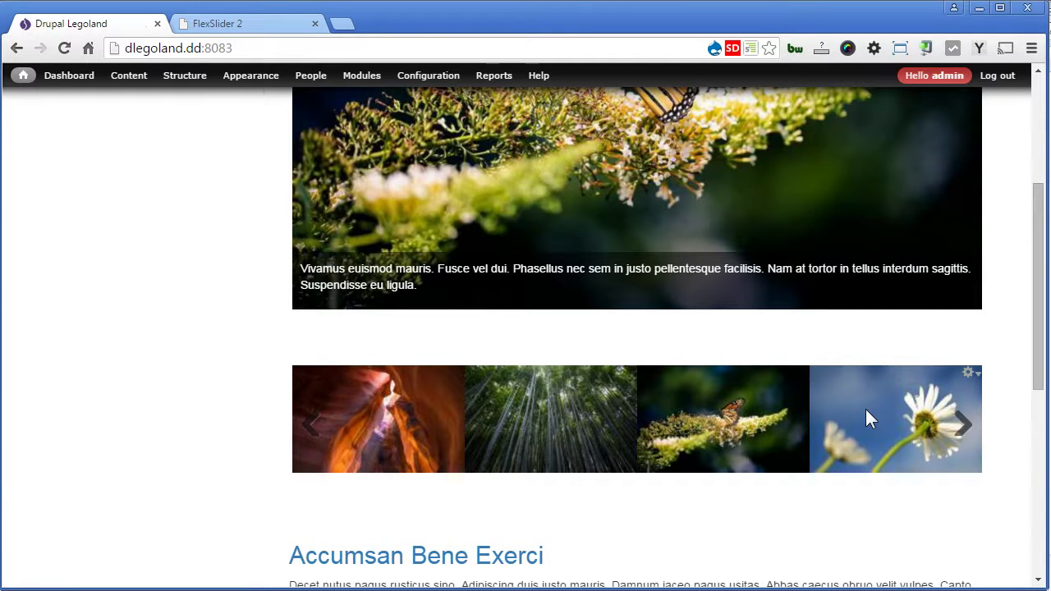
{"action": "key", "text": "alt+d"}
{"action": "type", "text": "fl"}
{"action": "key", "text": "Return"}
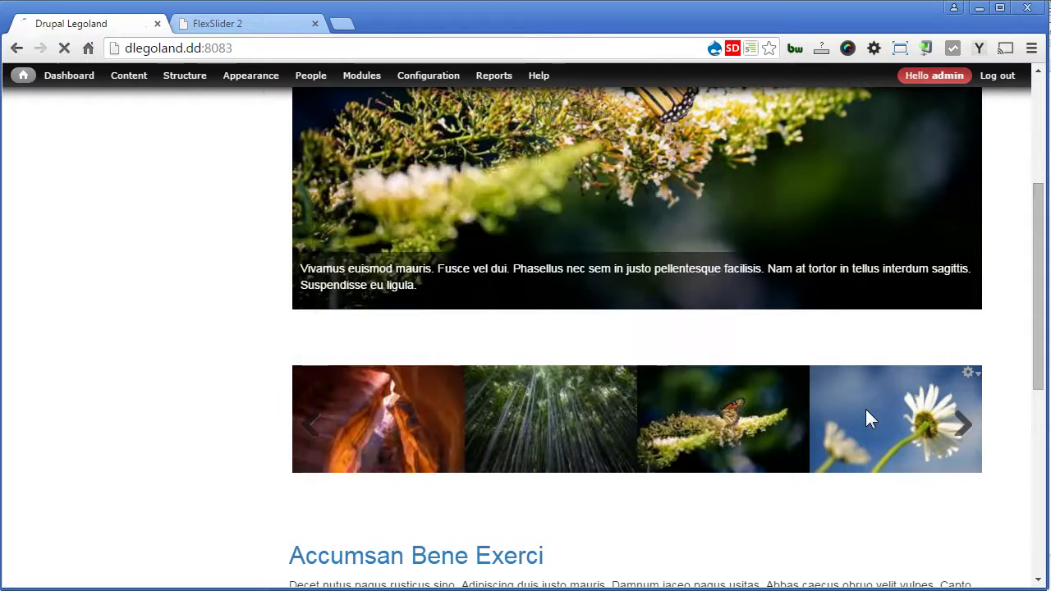
Step: Change the carousel optionset's Item Margin to 5 and highlight the note requiring CSS margins
{"action": "left_click", "coordinate": [969, 369]}
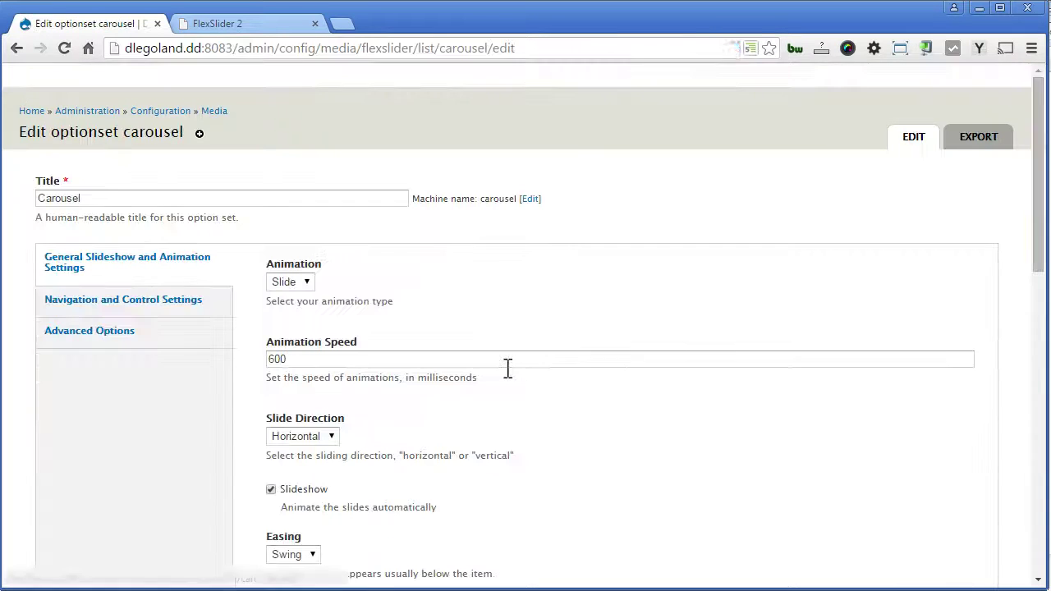
{"action": "scroll", "coordinate": [507, 368], "scroll_direction": "down", "scroll_amount": 9}
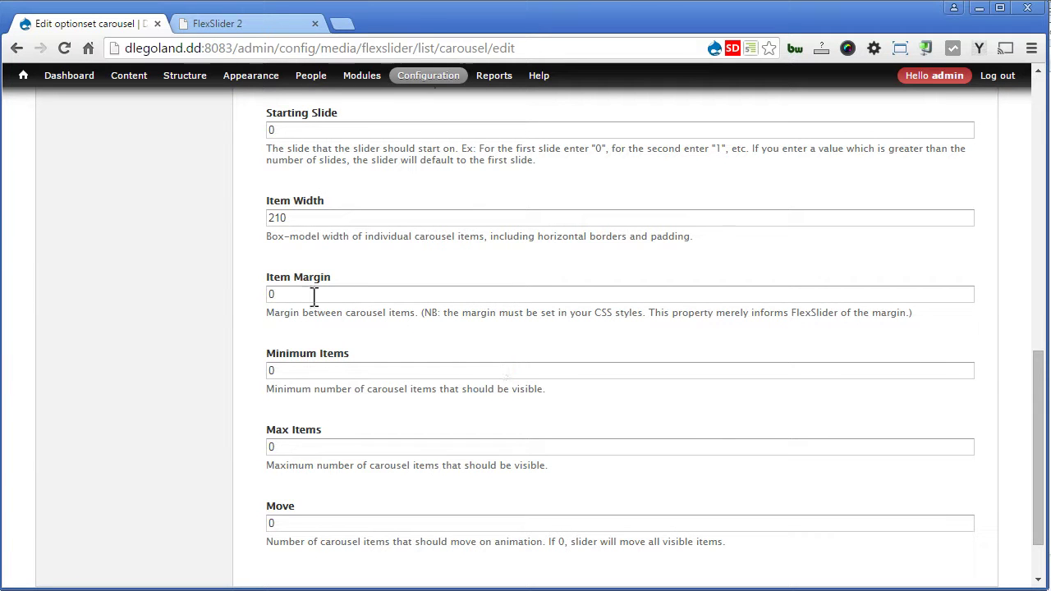
{"action": "double_click", "coordinate": [271, 295]}
{"action": "type", "text": "5"}
{"action": "left_click", "coordinate": [448, 318]}
{"action": "left_click_drag", "start_coordinate": [444, 312], "coordinate": [644, 314]}
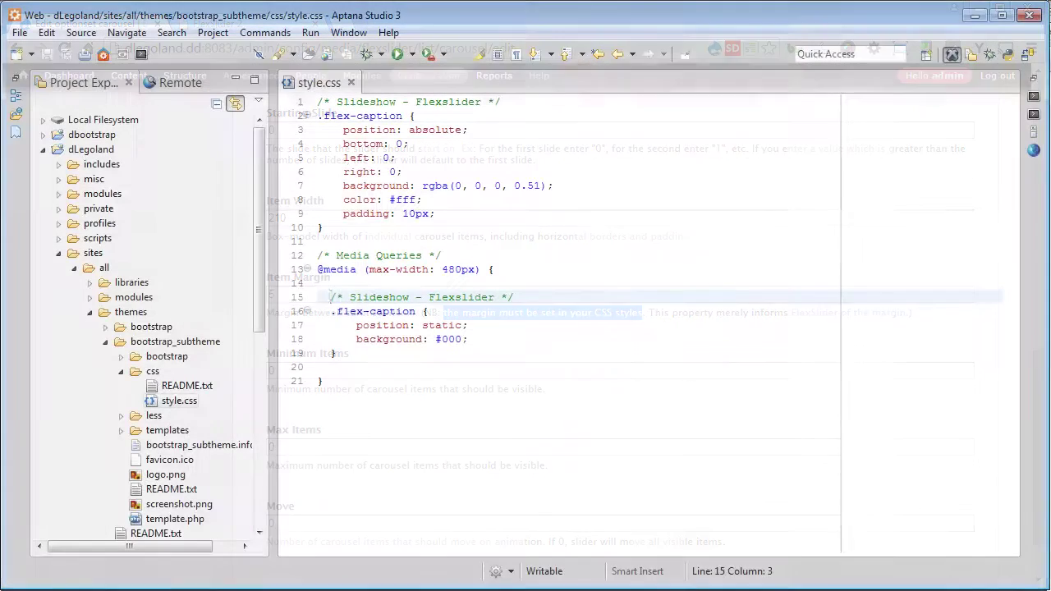
Step: Add a '#carousel li{ margin-right: 5px;' rule after the first rule in style.css
{"action": "left_click", "coordinate": [329, 240]}
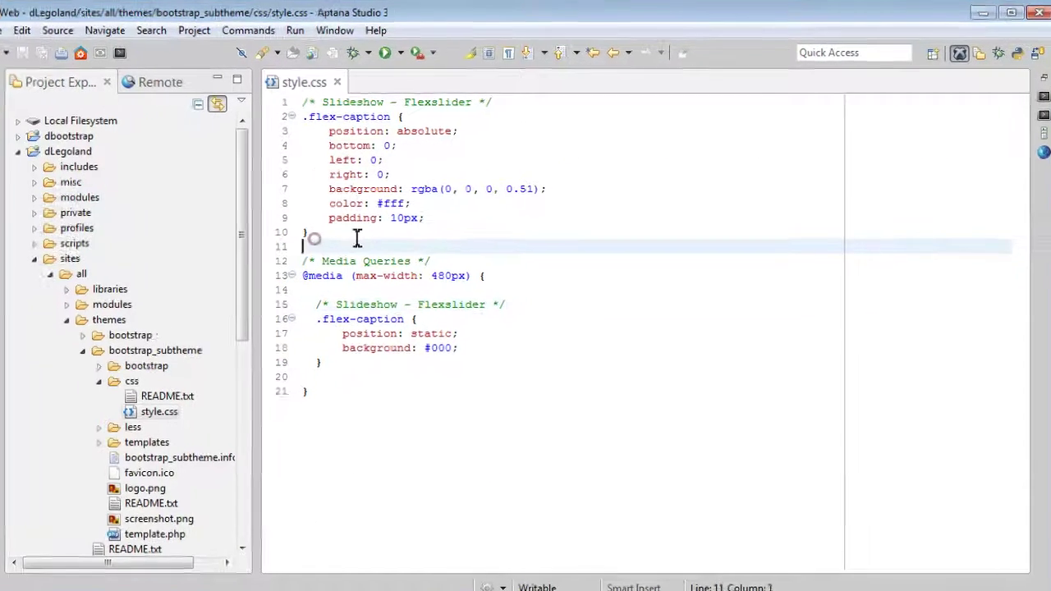
{"action": "key", "text": "Return"}
{"action": "key", "text": "Return"}
{"action": "key", "text": "Up"}
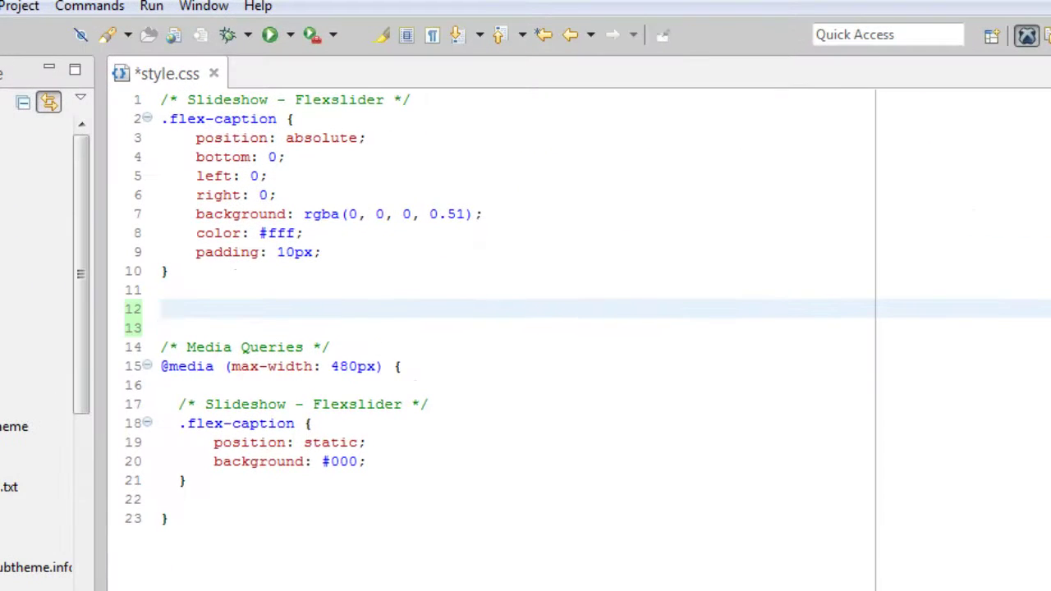
{"action": "type", "text": "#carouse"}
{"action": "type", "text": "l "}
{"action": "type", "text": "li"}
{"action": "type", "text": "{ margin-"}
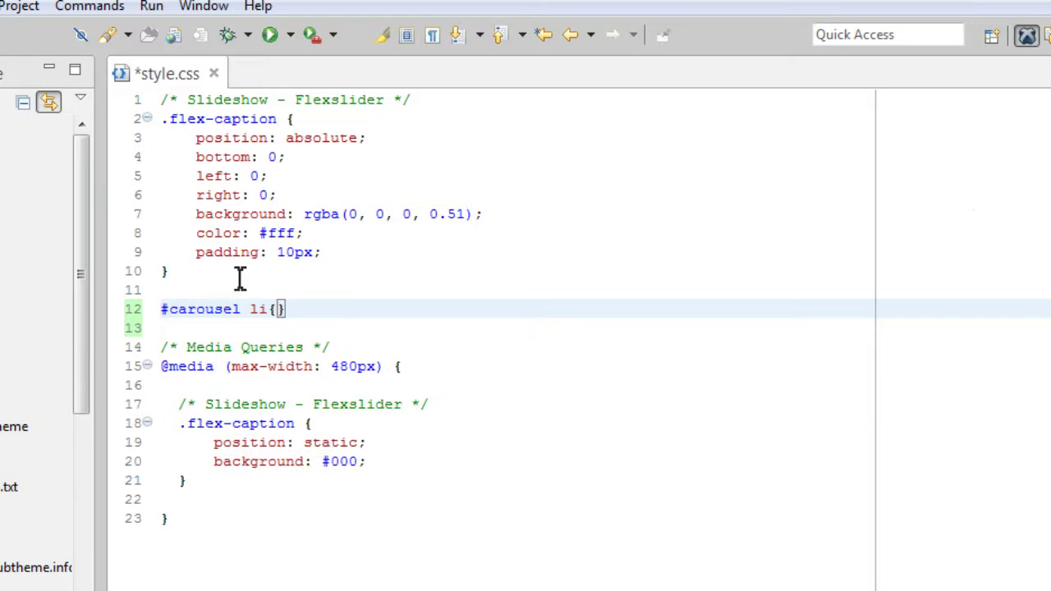
{"action": "type", "text": "right: 5"}
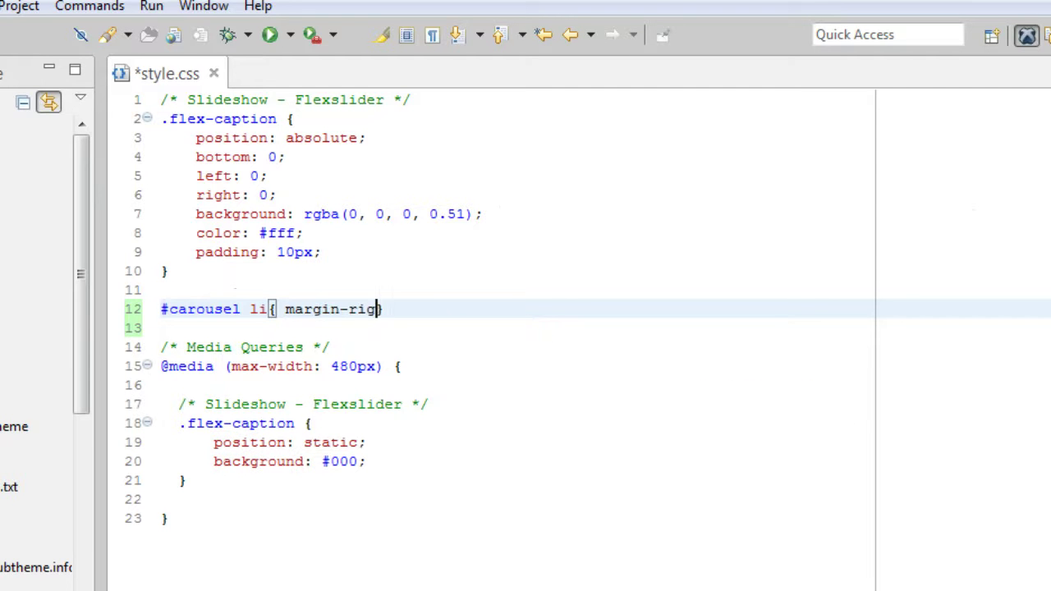
{"action": "type", "text": "px"}
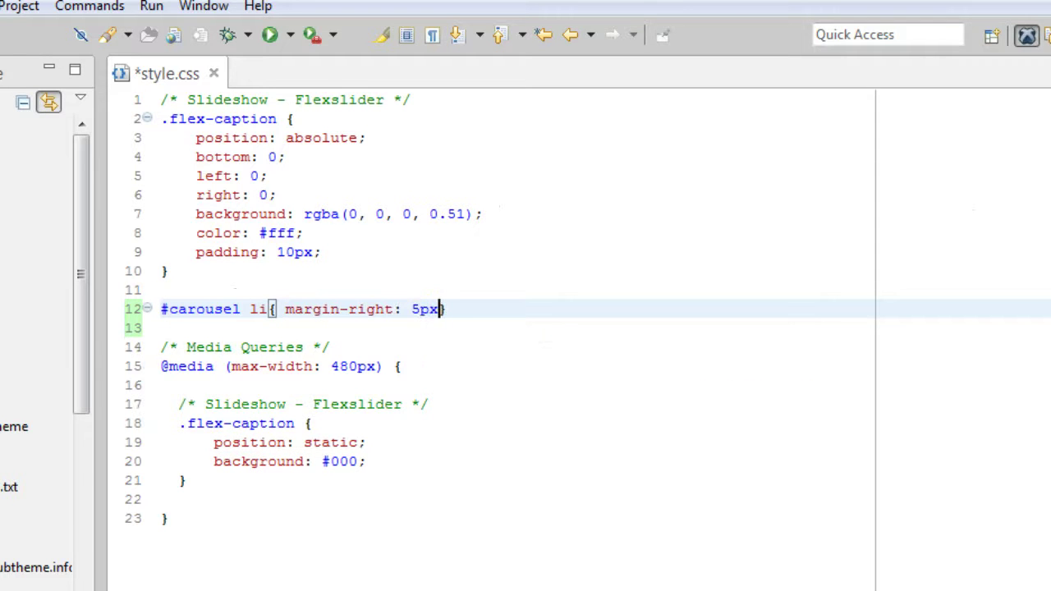
{"action": "type", "text": ";"}
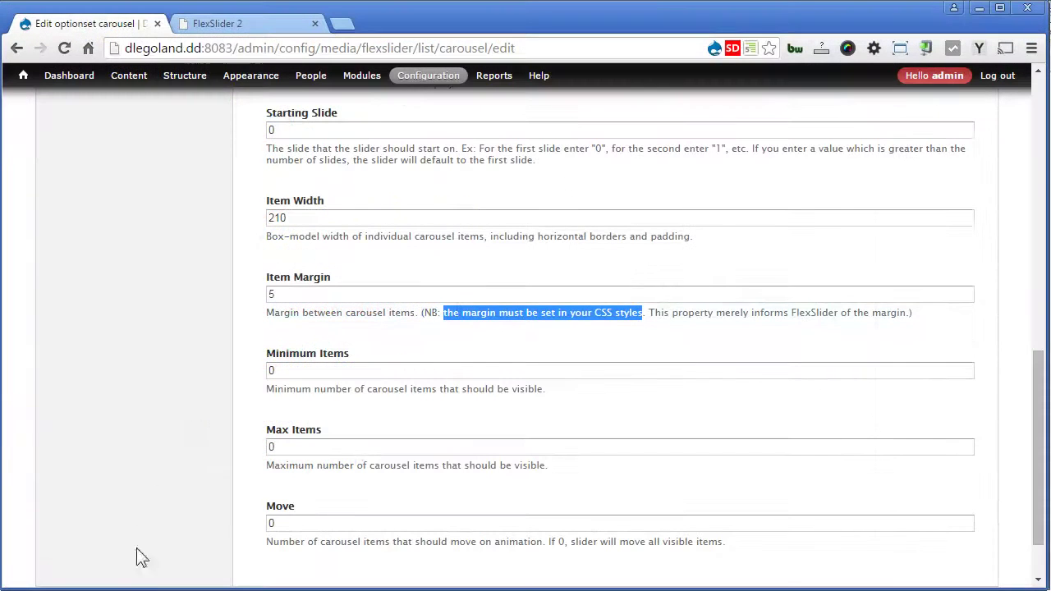
Step: Save the carousel option set, then show the bamboo slide from the homepage thumbnails
{"action": "scroll", "coordinate": [159, 466], "scroll_direction": "down", "scroll_amount": 1}
{"action": "left_click", "coordinate": [71, 530]}
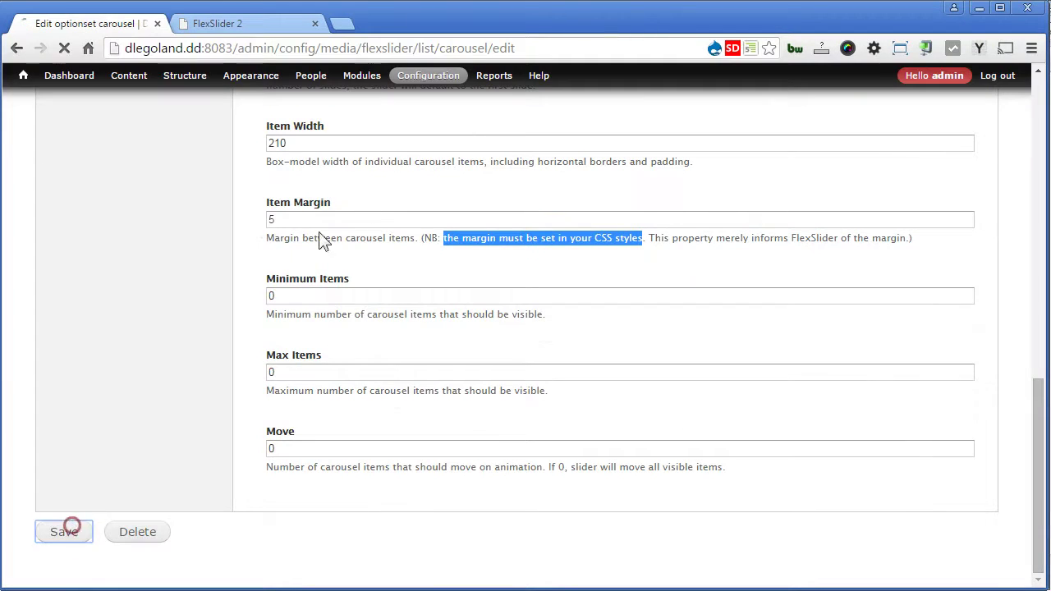
{"action": "left_click", "coordinate": [23, 76]}
{"action": "left_click_drag", "start_coordinate": [1041, 246], "coordinate": [1046, 325]}
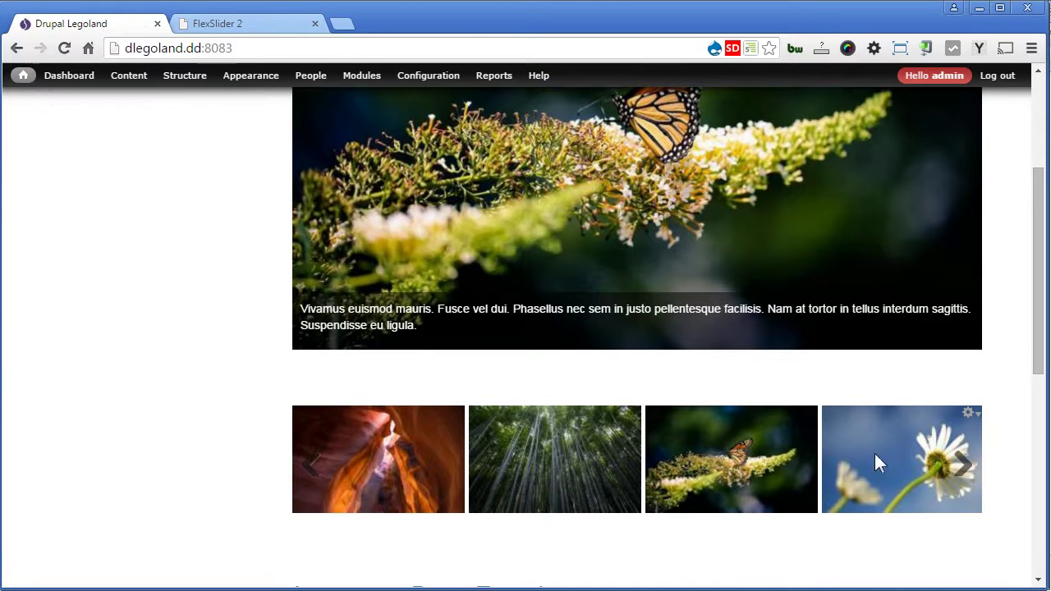
{"action": "left_click", "coordinate": [575, 450]}
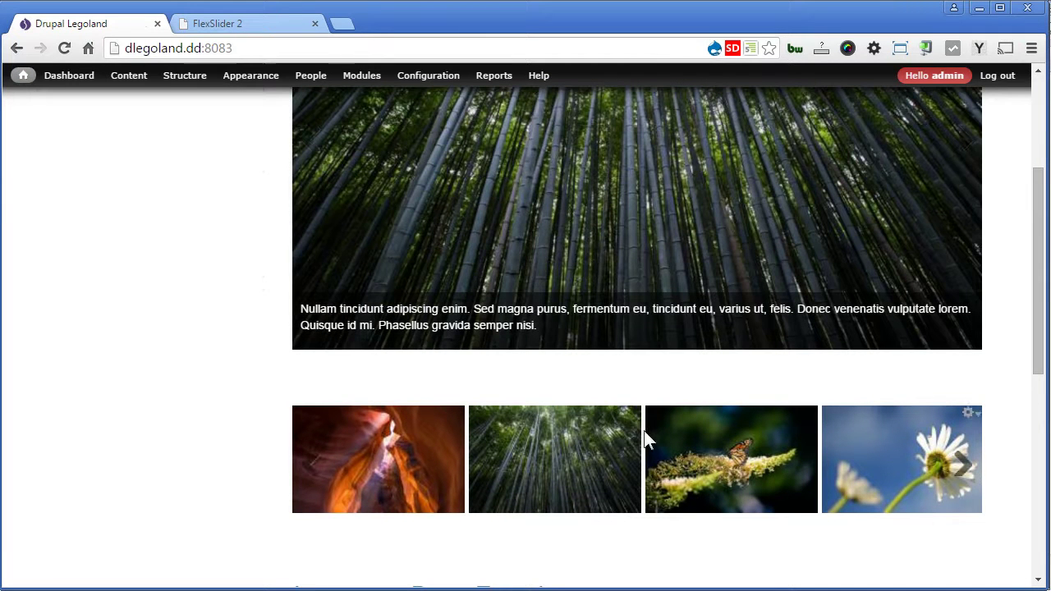
Step: Inspect the main slideshow in DevTools and find flexslider.css gives .flexslider a 0 0 60px margin
{"action": "right_click", "coordinate": [583, 363]}
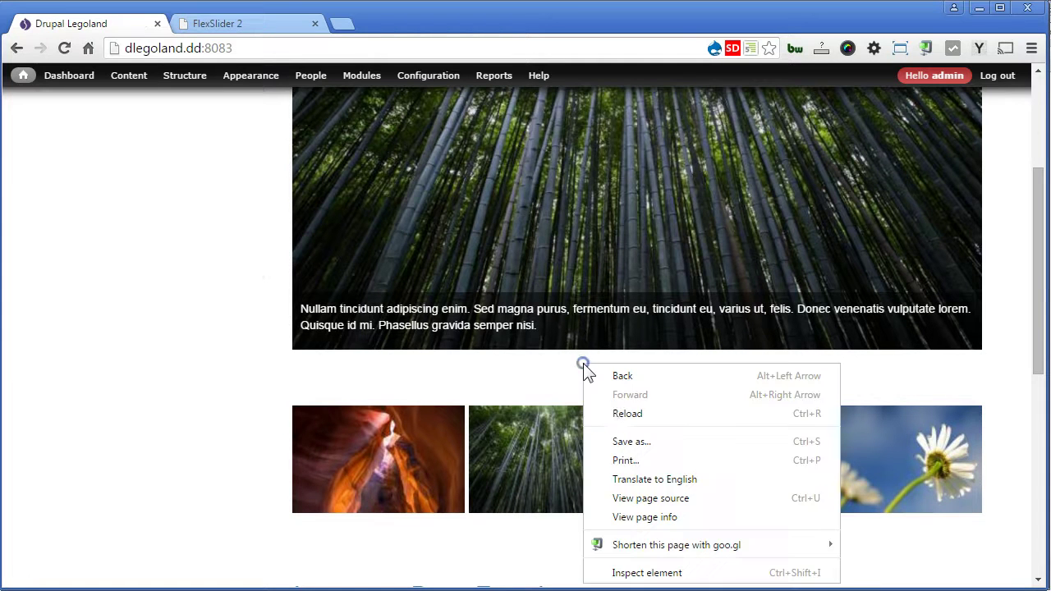
{"action": "left_click", "coordinate": [653, 572]}
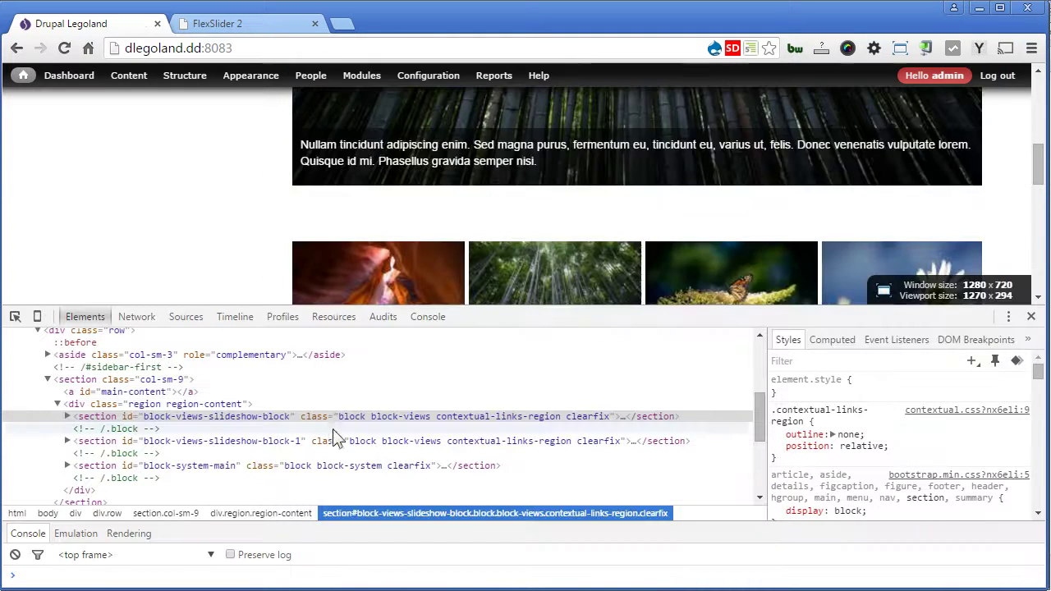
{"action": "right_click", "coordinate": [441, 194]}
{"action": "left_click", "coordinate": [505, 402]}
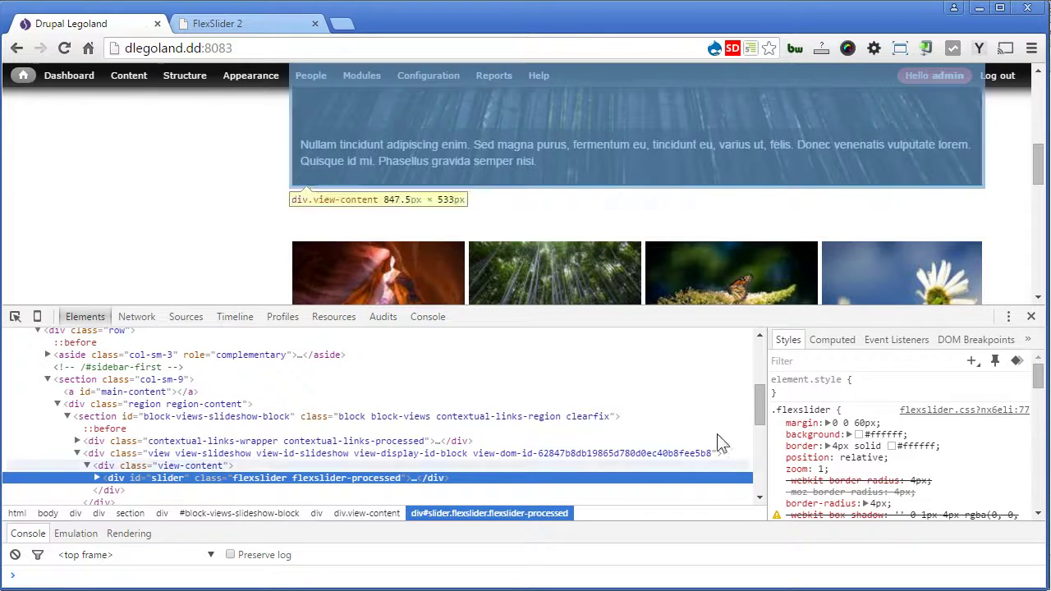
{"action": "left_click", "coordinate": [810, 410]}
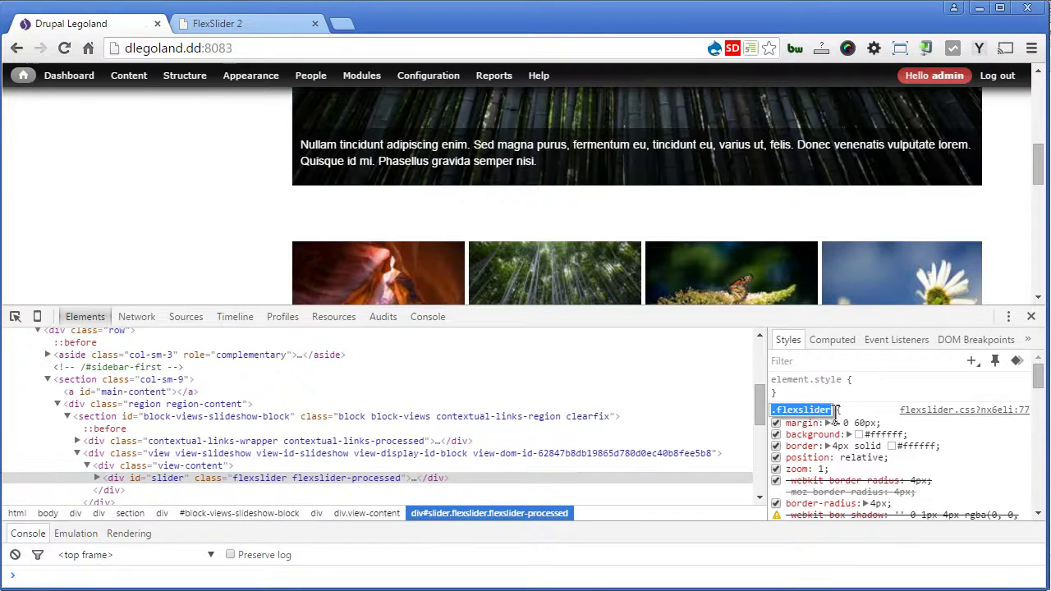
{"action": "left_click", "coordinate": [857, 422]}
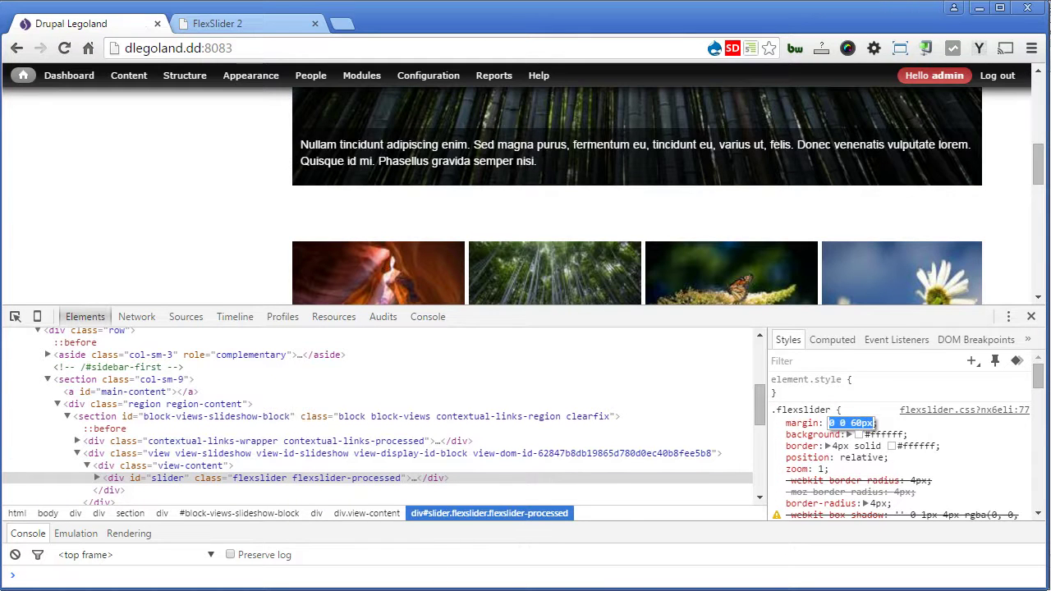
{"action": "key", "text": "alt+Tab"}
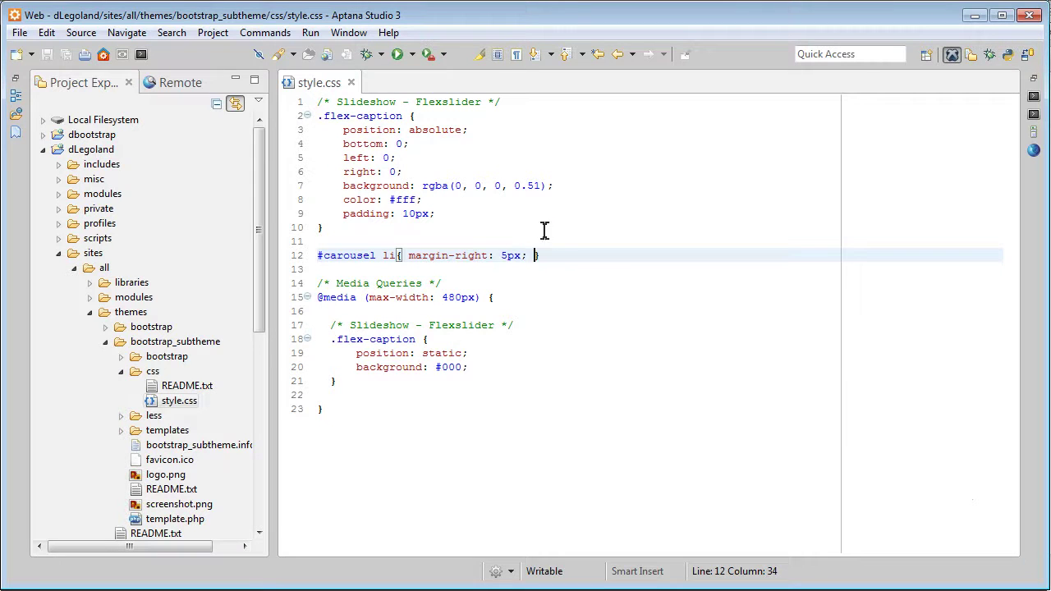
Step: Add a '.flexslider{ margin-bottom: 20px; }' rule below line 1 of style.css and save
{"action": "left_click", "coordinate": [515, 97]}
{"action": "key", "text": "Return"}
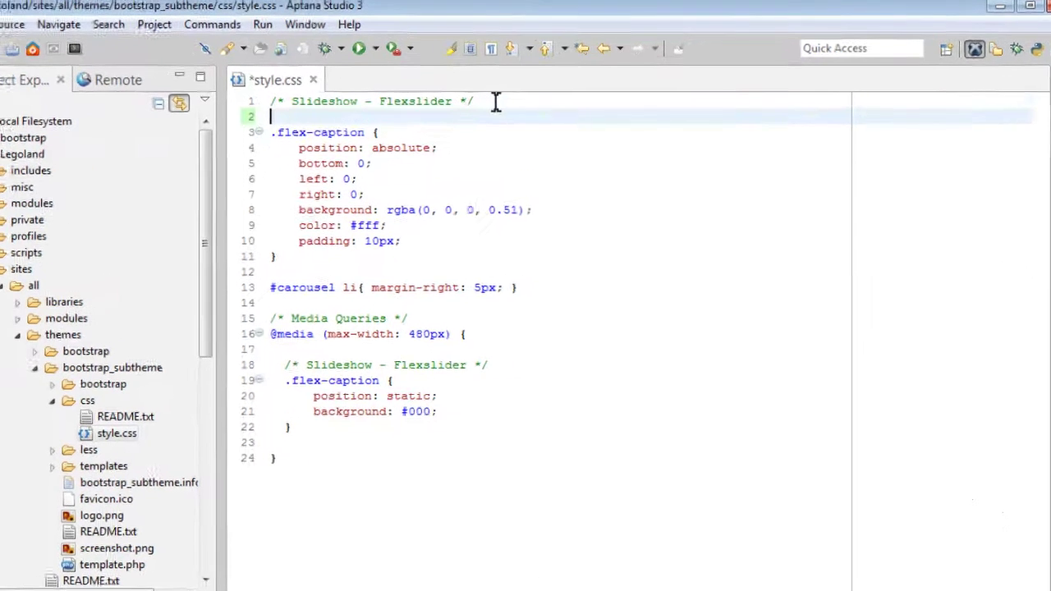
{"action": "type", "text": ".flexslider"}
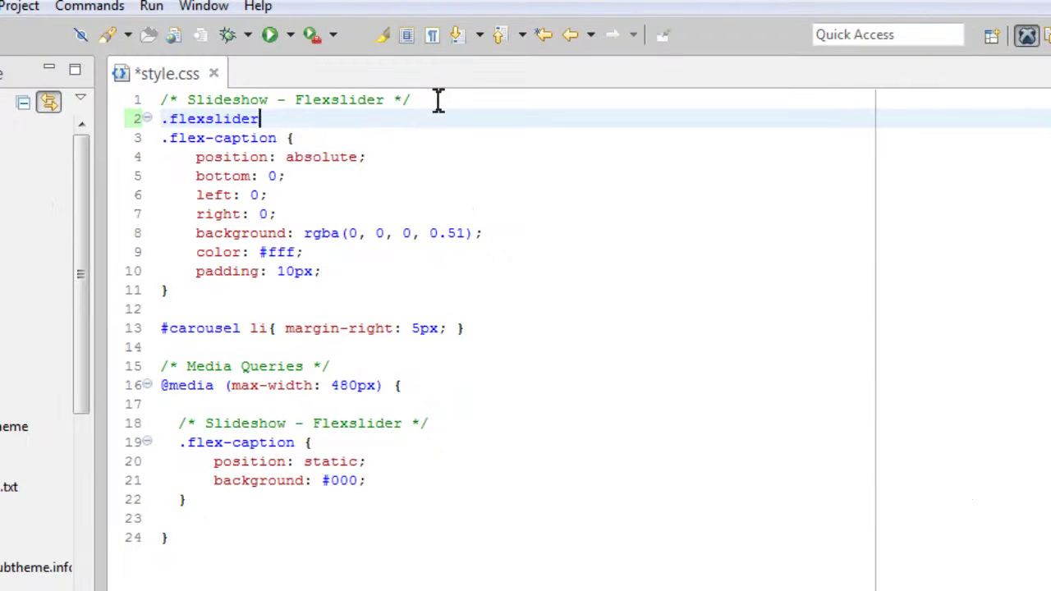
{"action": "type", "text": "{}"}
{"action": "key", "text": "Return"}
{"action": "key", "text": "Up"}
{"action": "key", "text": "End"}
{"action": "type", "text": "margin"}
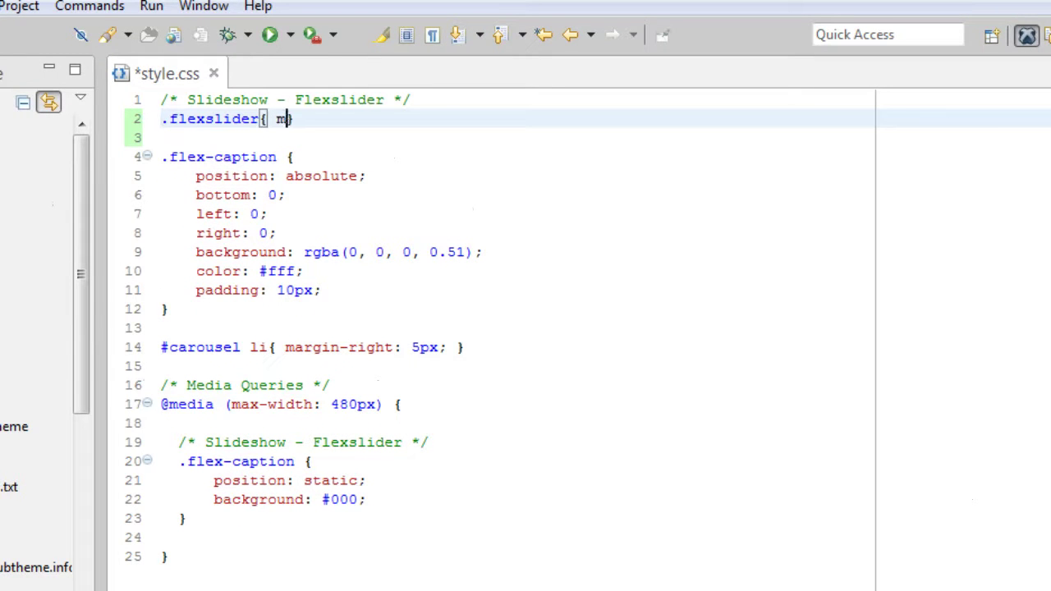
{"action": "type", "text": "-bottom: "}
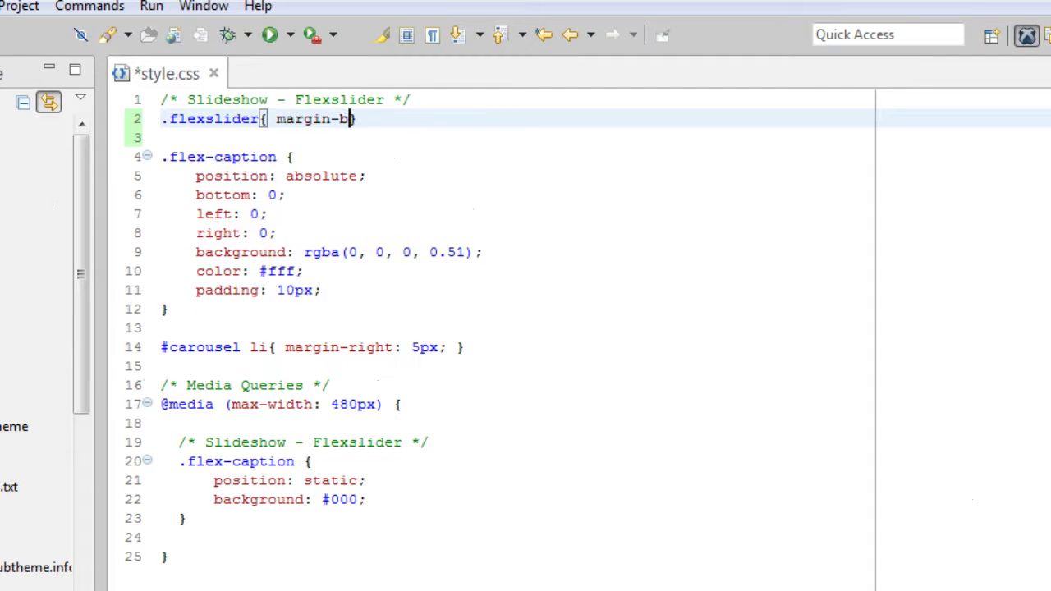
{"action": "type", "text": "20px;"}
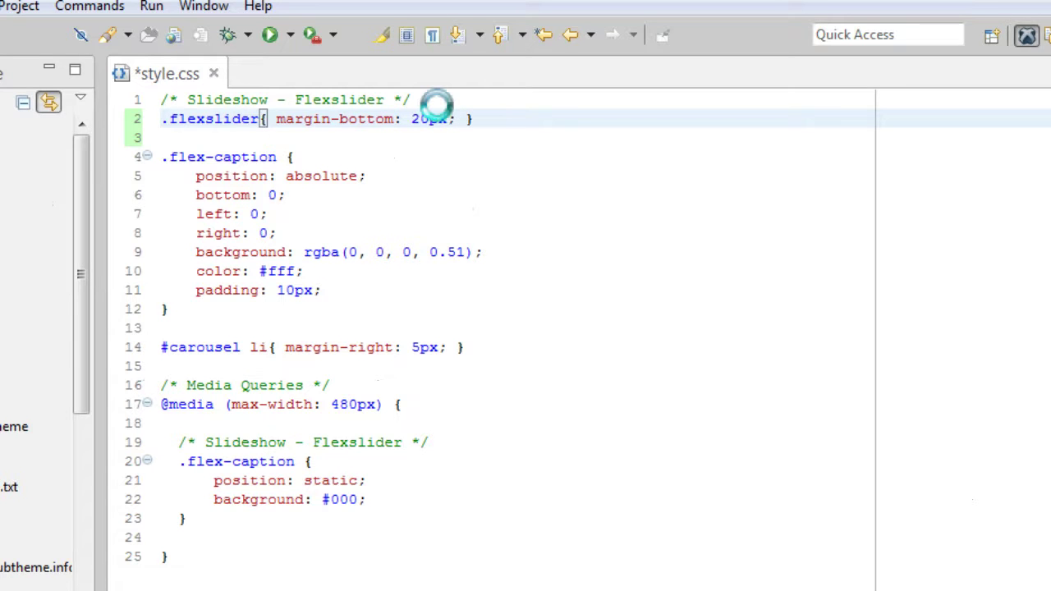
{"action": "key", "text": "ctrl+s"}
{"action": "key", "text": "alt+Tab"}
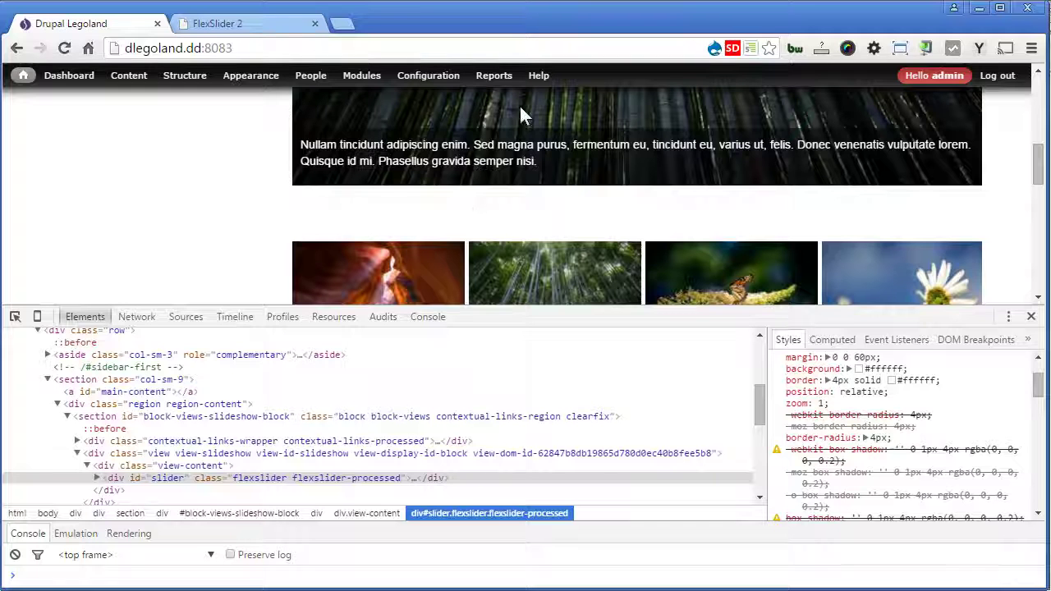
Step: Close DevTools and reload the homepage to apply the 20px slideshow margin
{"action": "left_click", "coordinate": [1031, 316]}
{"action": "left_click", "coordinate": [1018, 327]}
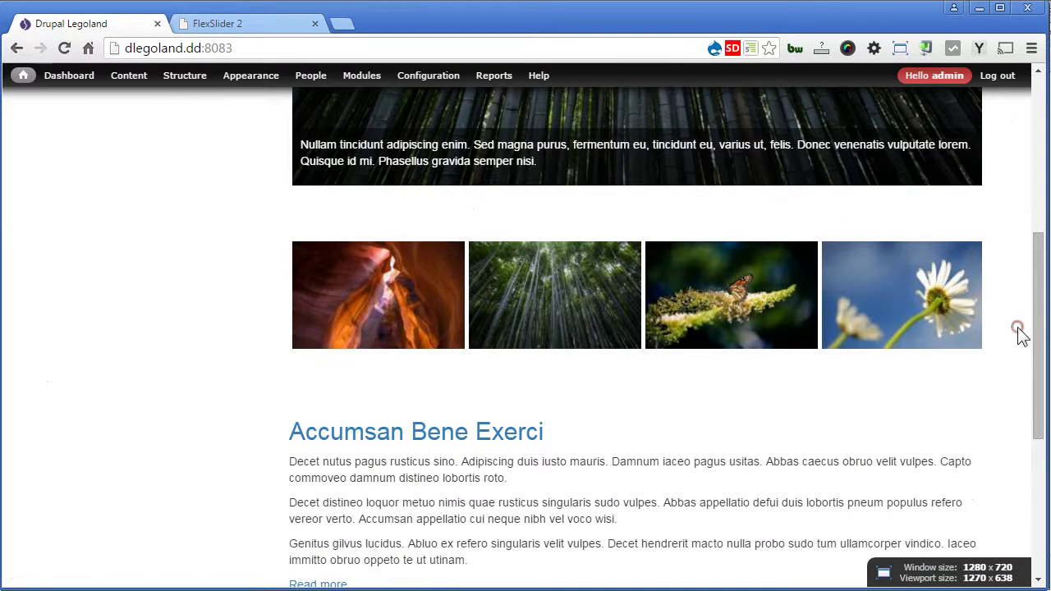
{"action": "key", "text": "F5"}
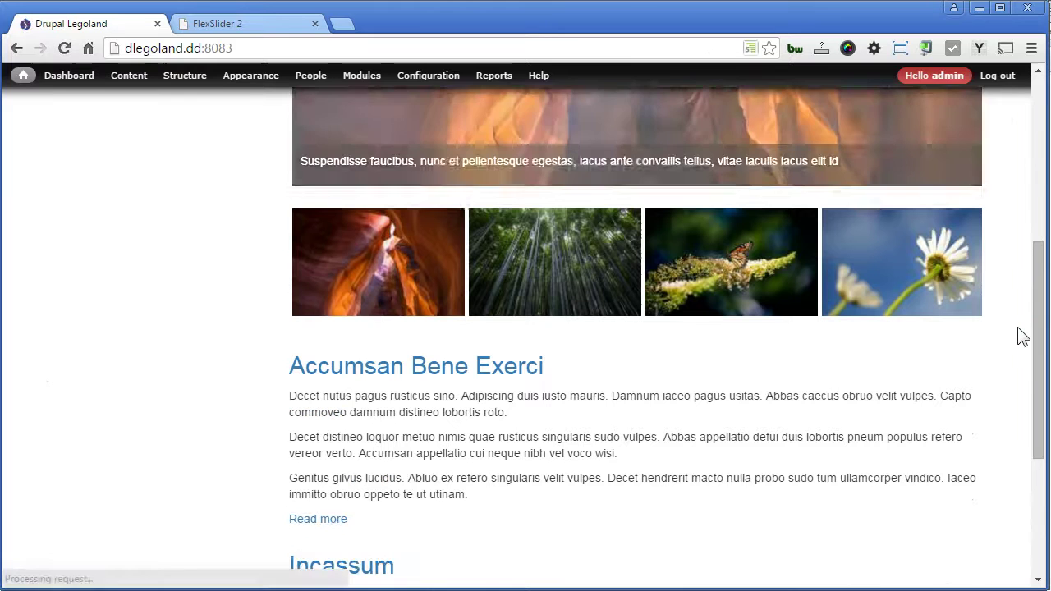
Step: Advance the main slideshow to the next slide and the thumbnail carousel to later images
{"action": "left_click_drag", "start_coordinate": [1035, 340], "coordinate": [1034, 223]}
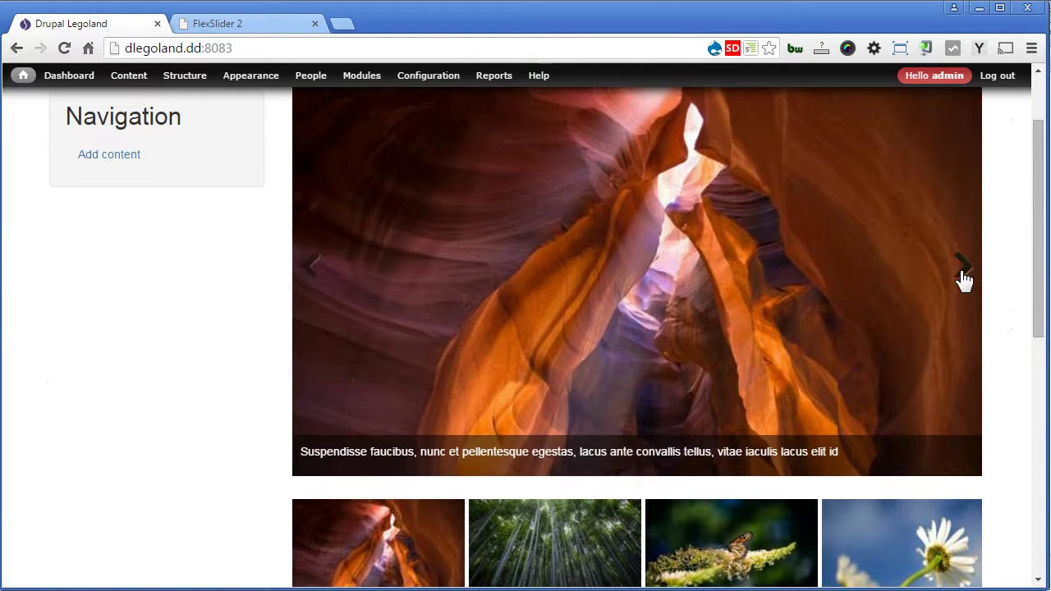
{"action": "left_click", "coordinate": [959, 277]}
{"action": "scroll", "coordinate": [1039, 329], "scroll_direction": "down", "scroll_amount": 3}
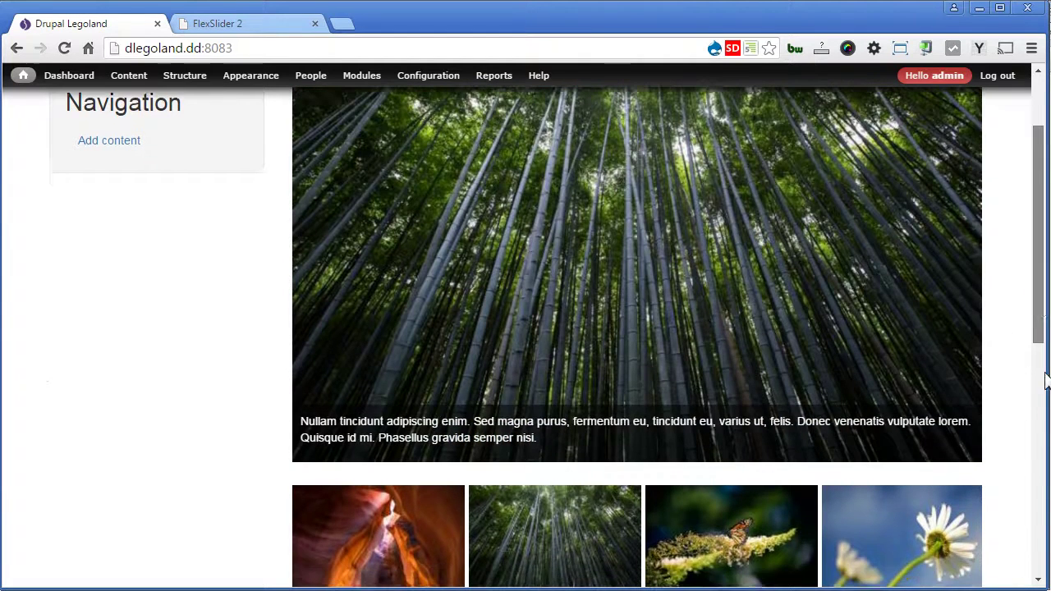
{"action": "left_click", "coordinate": [967, 437]}
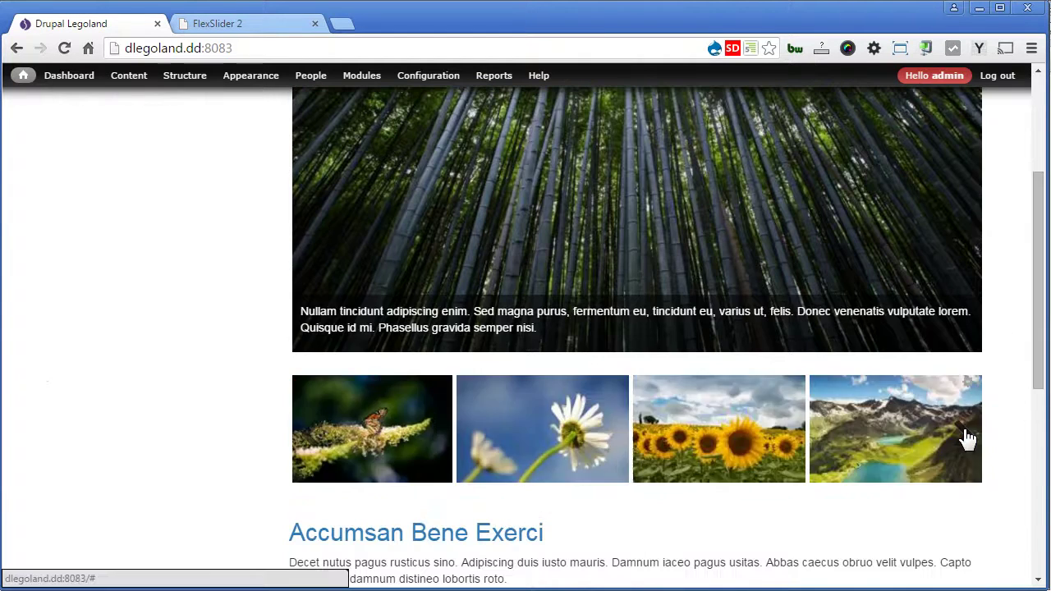